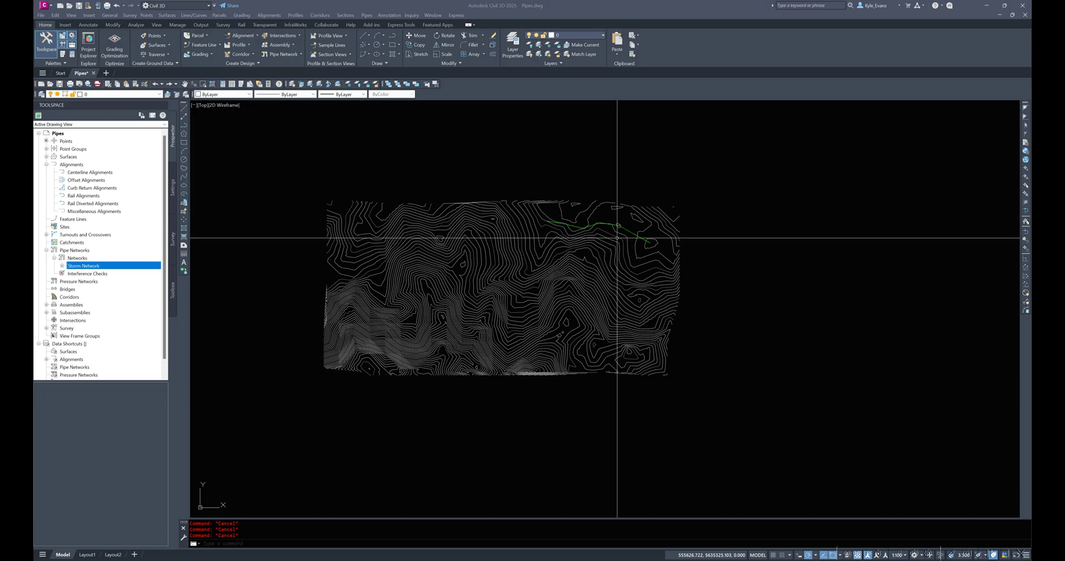
- Start a polyline at Structure-1, the eastern end of the storm network
{"action": "scroll", "coordinate": [617, 238], "scroll_direction": "up", "scroll_amount": 6}
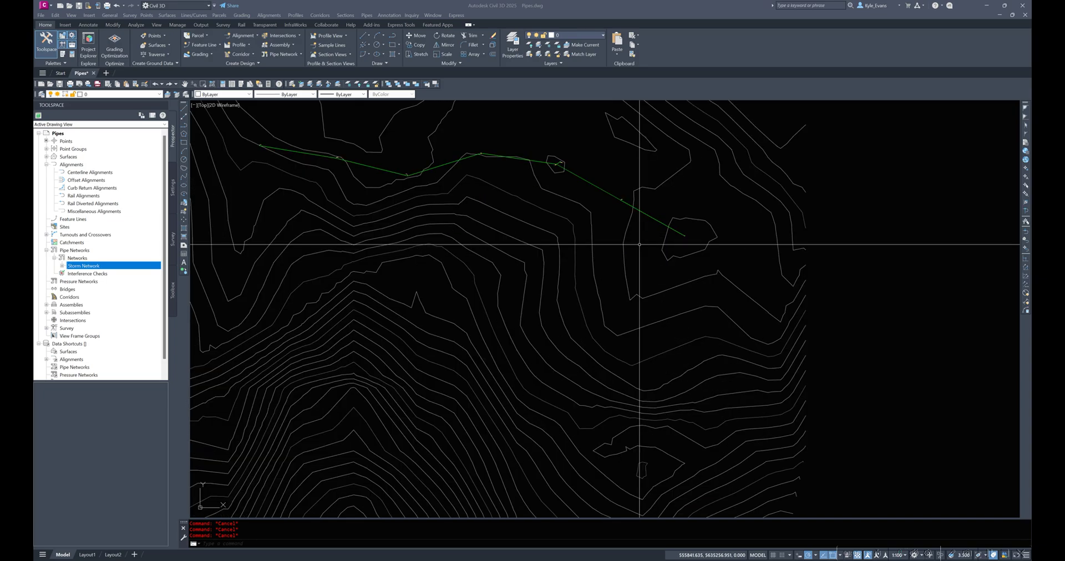
{"action": "scroll", "coordinate": [646, 232], "scroll_direction": "up", "scroll_amount": 3}
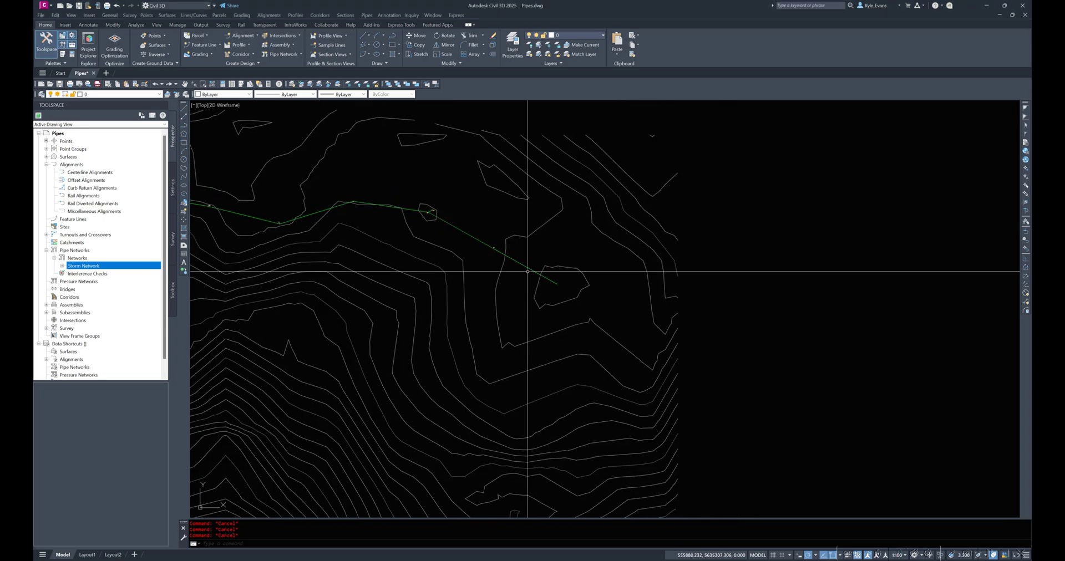
{"action": "type", "text": "PL"}
{"action": "key", "text": "Return"}
{"action": "scroll", "coordinate": [566, 283], "scroll_direction": "up", "scroll_amount": 6}
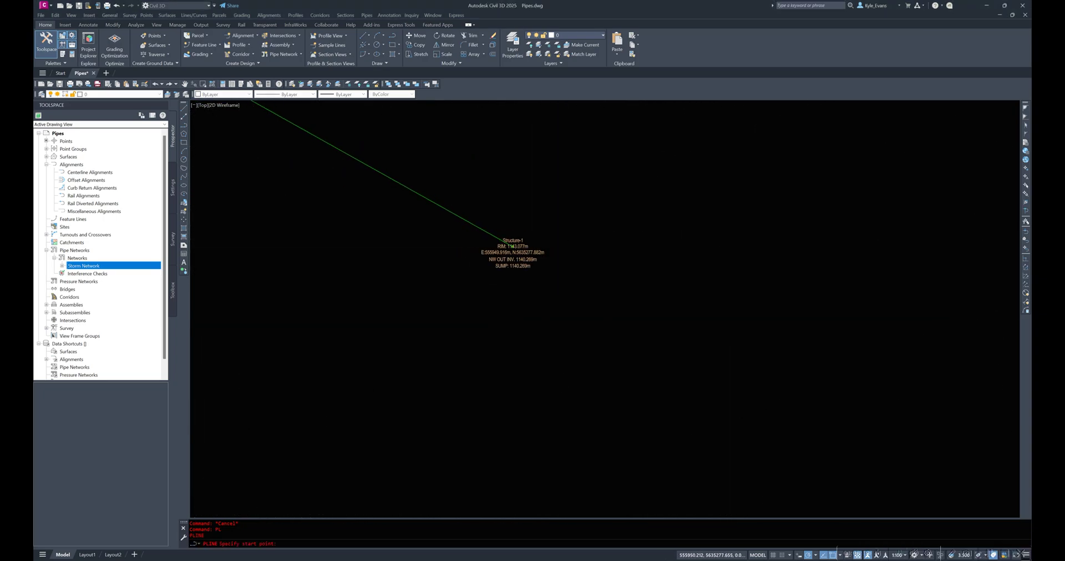
{"action": "double_click", "coordinate": [506, 243]}
{"action": "scroll", "coordinate": [598, 309], "scroll_direction": "down", "scroll_amount": 12}
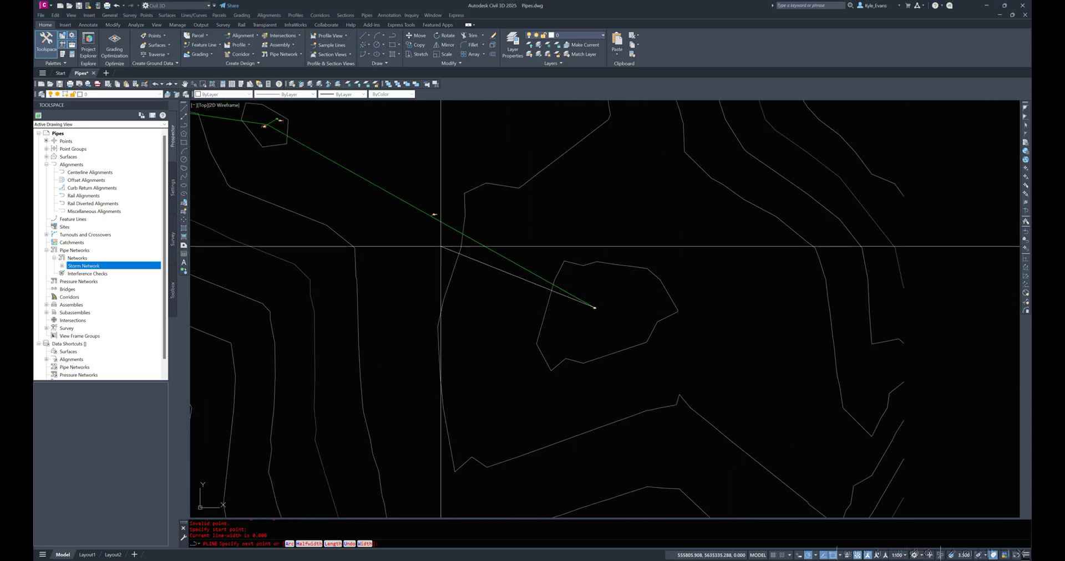
- Continue the polyline west from Structure-1 through the next two structures along the main run, snapping to their centres
{"action": "right_click", "coordinate": [374, 218], "text": "shift"}
{"action": "key", "text": "Escape"}
{"action": "scroll", "coordinate": [430, 218], "scroll_direction": "up", "scroll_amount": 4}
{"action": "right_click", "coordinate": [438, 211], "text": "shift"}
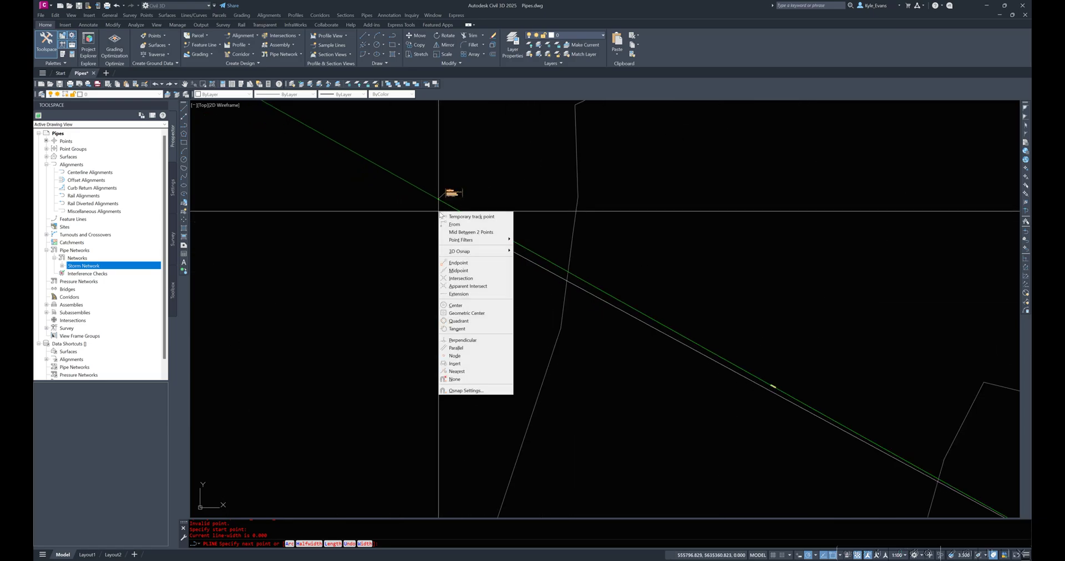
{"action": "key", "text": "c"}
{"action": "left_click", "coordinate": [436, 198]}
{"action": "middle_click_drag", "start_coordinate": [238, 150], "coordinate": [710, 380]}
{"action": "right_click", "coordinate": [648, 301], "text": "shift"}
{"action": "key", "text": "c"}
{"action": "scroll", "coordinate": [563, 292], "scroll_direction": "down", "scroll_amount": 4}
{"action": "middle_click_drag", "start_coordinate": [471, 241], "coordinate": [589, 335]}
{"action": "scroll", "coordinate": [553, 297], "scroll_direction": "up", "scroll_amount": 8}
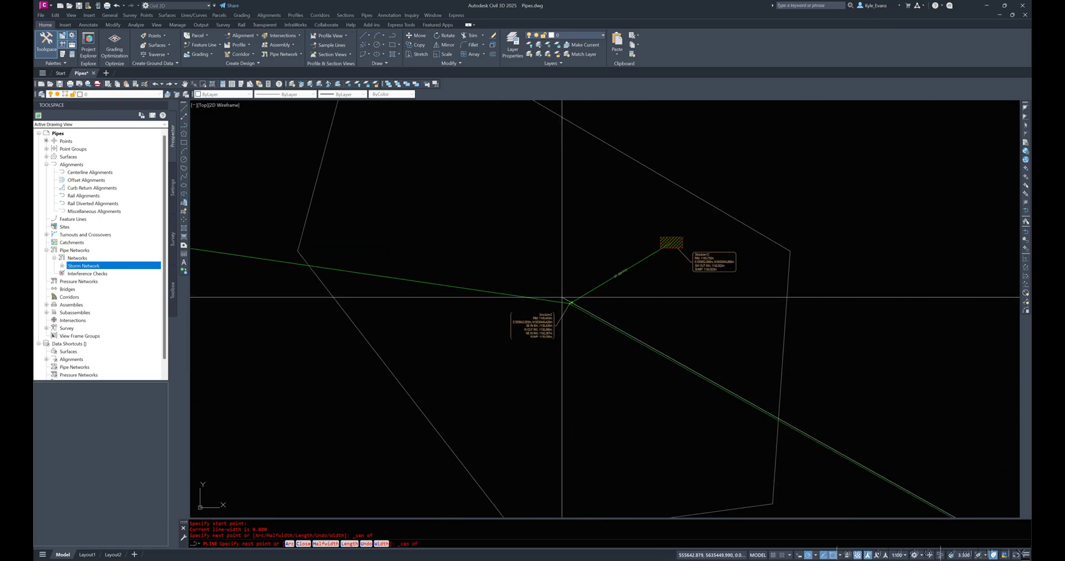
{"action": "left_click", "coordinate": [569, 303]}
- Extend the polyline west through the centre of Structure-3 and on to the centre of the following structure
{"action": "scroll", "coordinate": [743, 389], "scroll_direction": "down", "scroll_amount": 6}
{"action": "right_click", "coordinate": [559, 365], "text": "shift"}
{"action": "key", "text": "c"}
{"action": "middle_click_drag", "start_coordinate": [367, 342], "coordinate": [713, 361]}
{"action": "scroll", "coordinate": [578, 317], "scroll_direction": "up", "scroll_amount": 6}
{"action": "scroll", "coordinate": [482, 329], "scroll_direction": "up", "scroll_amount": 6}
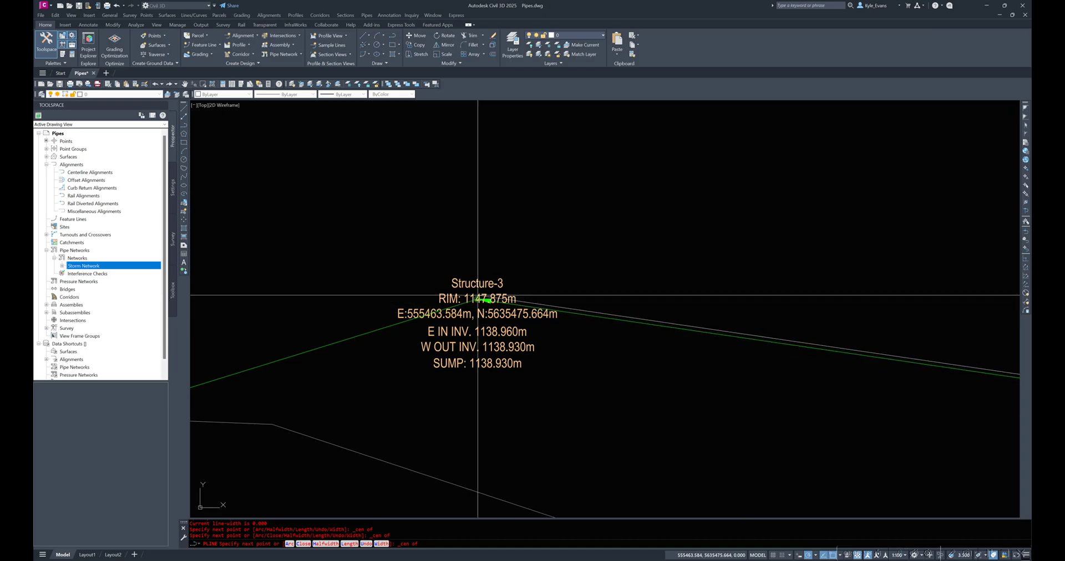
{"action": "left_click", "coordinate": [477, 295]}
{"action": "scroll", "coordinate": [478, 297], "scroll_direction": "down", "scroll_amount": 8}
{"action": "middle_click_drag", "start_coordinate": [520, 295], "coordinate": [801, 326]}
{"action": "middle_click_drag", "start_coordinate": [499, 434], "coordinate": [851, 193]}
{"action": "scroll", "coordinate": [764, 272], "scroll_direction": "down", "scroll_amount": 2}
{"action": "scroll", "coordinate": [488, 291], "scroll_direction": "up", "scroll_amount": 2}
{"action": "left_click", "coordinate": [492, 290]}
- Carry the polyline through the remaining structure centres to Structure-6 at the network's western end and finish it
{"action": "scroll", "coordinate": [677, 357], "scroll_direction": "down", "scroll_amount": 8}
{"action": "right_click", "coordinate": [416, 317], "text": "shift"}
{"action": "left_click", "coordinate": [444, 409]}
{"action": "middle_click_drag", "start_coordinate": [356, 302], "coordinate": [658, 363]}
{"action": "scroll", "coordinate": [667, 359], "scroll_direction": "up", "scroll_amount": 6}
{"action": "left_click", "coordinate": [663, 304]}
{"action": "scroll", "coordinate": [815, 361], "scroll_direction": "down", "scroll_amount": 6}
{"action": "right_click", "coordinate": [523, 358], "text": "shift"}
{"action": "left_click", "coordinate": [550, 452]}
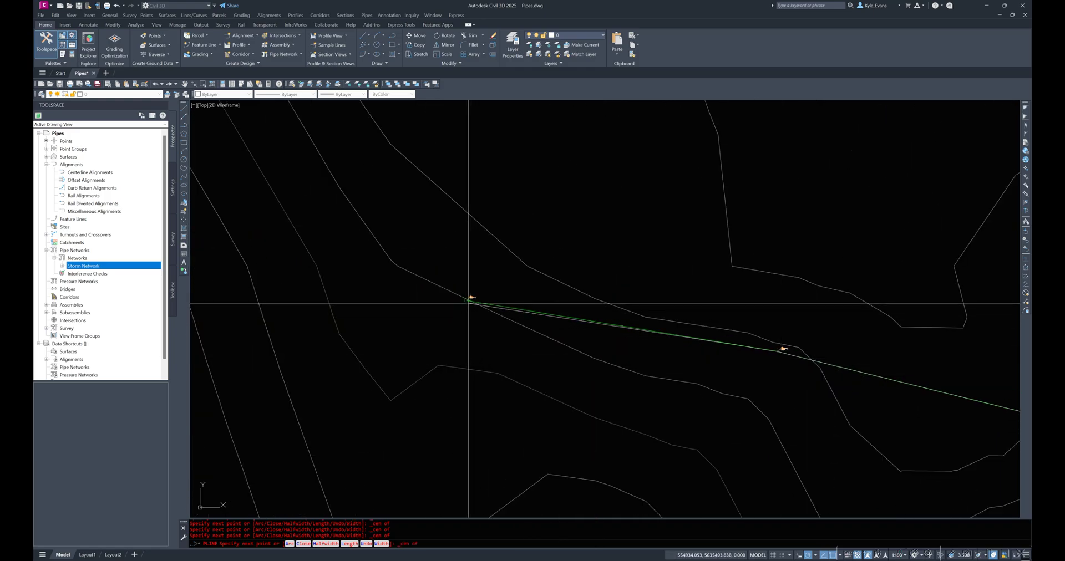
{"action": "key", "text": "Escape"}
{"action": "scroll", "coordinate": [862, 375], "scroll_direction": "down", "scroll_amount": 3}
{"action": "middle_click_drag", "start_coordinate": [475, 404], "coordinate": [412, 360]}
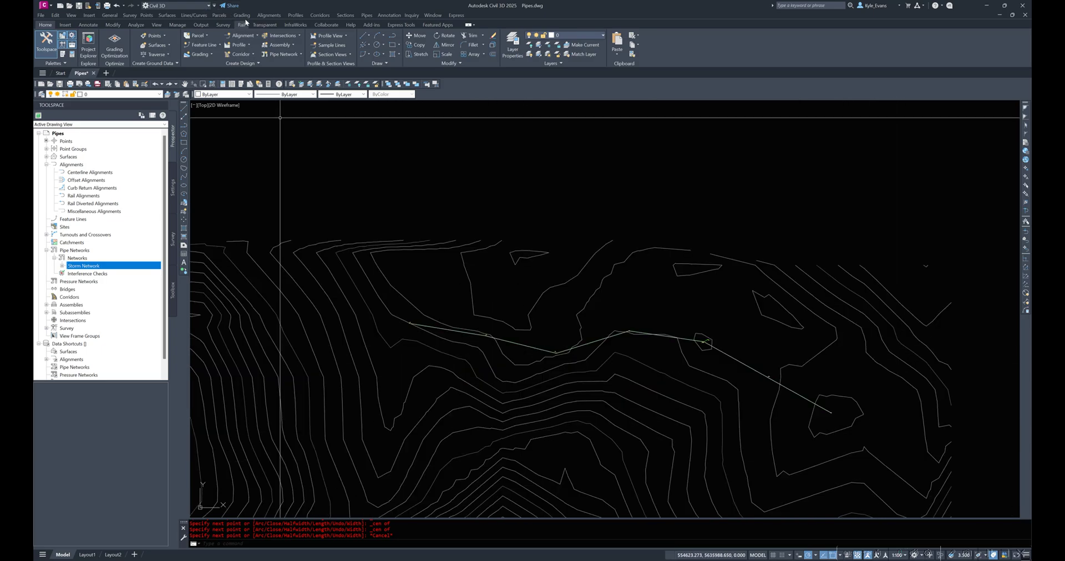
- Begin creating an alignment from the new polyline and reverse its direction
{"action": "left_click", "coordinate": [269, 15]}
{"action": "left_click", "coordinate": [303, 32]}
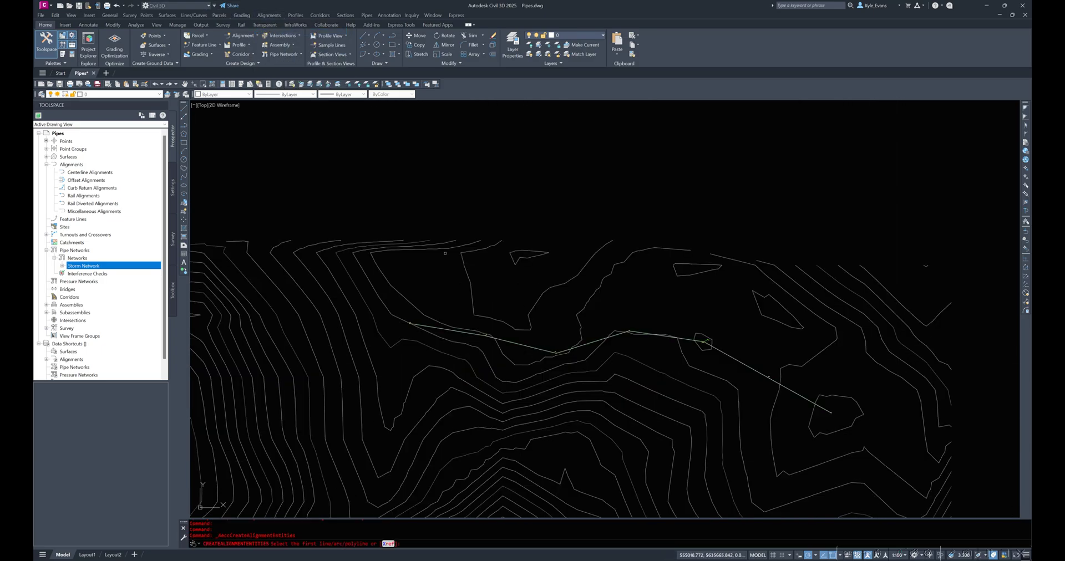
{"action": "key", "text": "Return"}
{"action": "type", "text": "r"}
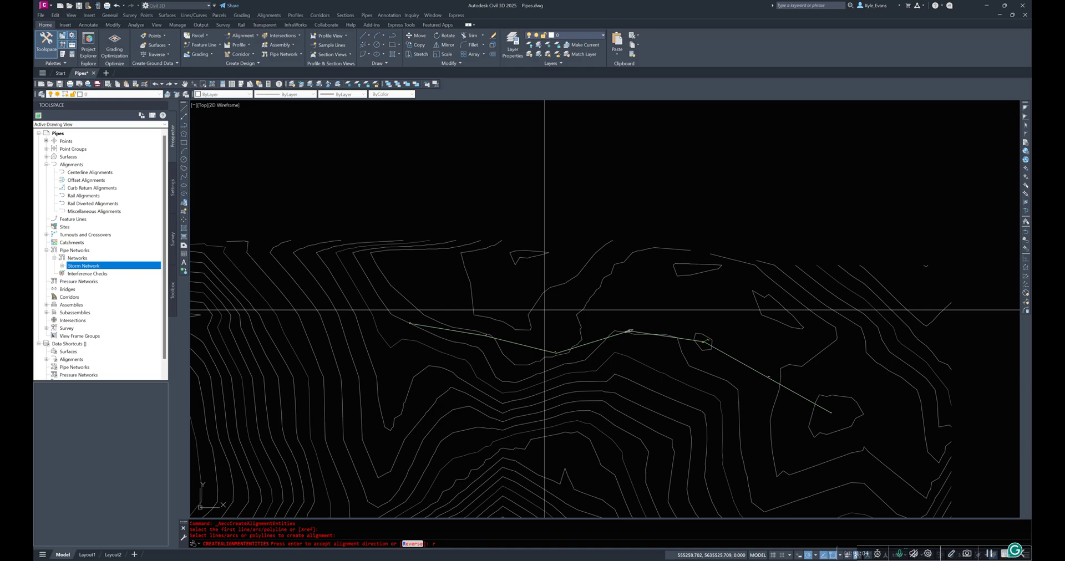
{"action": "key", "text": "Return"}
- Name the centerline alignment "Pipeline Alignment", keep the EDDT Alignment Centreline style and existing-entity erasure, and create it
{"action": "type", "text": "Pipeline Alignment"}
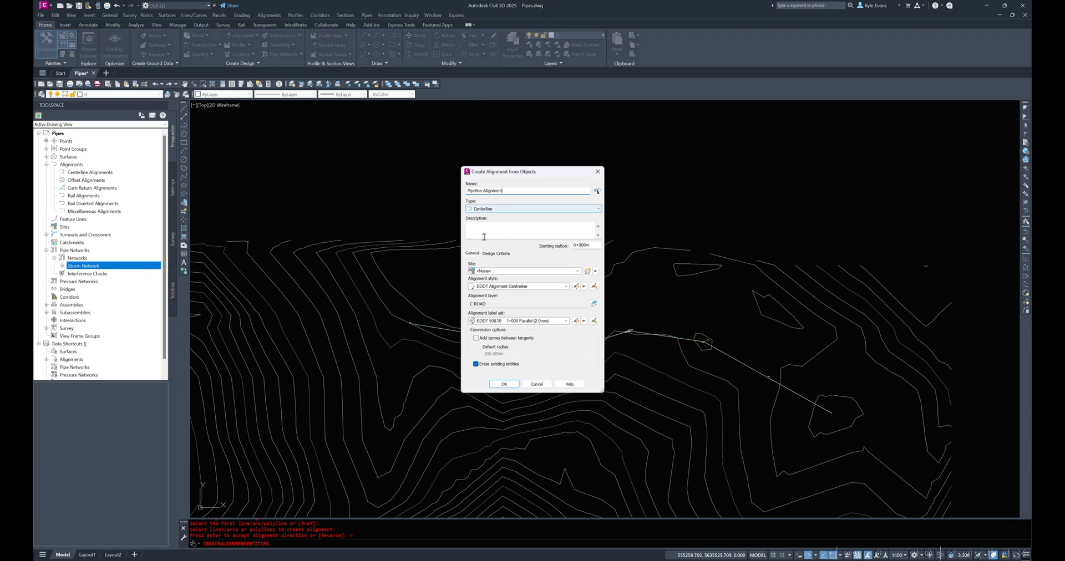
{"action": "left_click", "coordinate": [504, 274]}
{"action": "left_click", "coordinate": [610, 249]}
{"action": "left_click", "coordinate": [510, 288]}
{"action": "left_click", "coordinate": [511, 287]}
{"action": "left_click", "coordinate": [512, 294]}
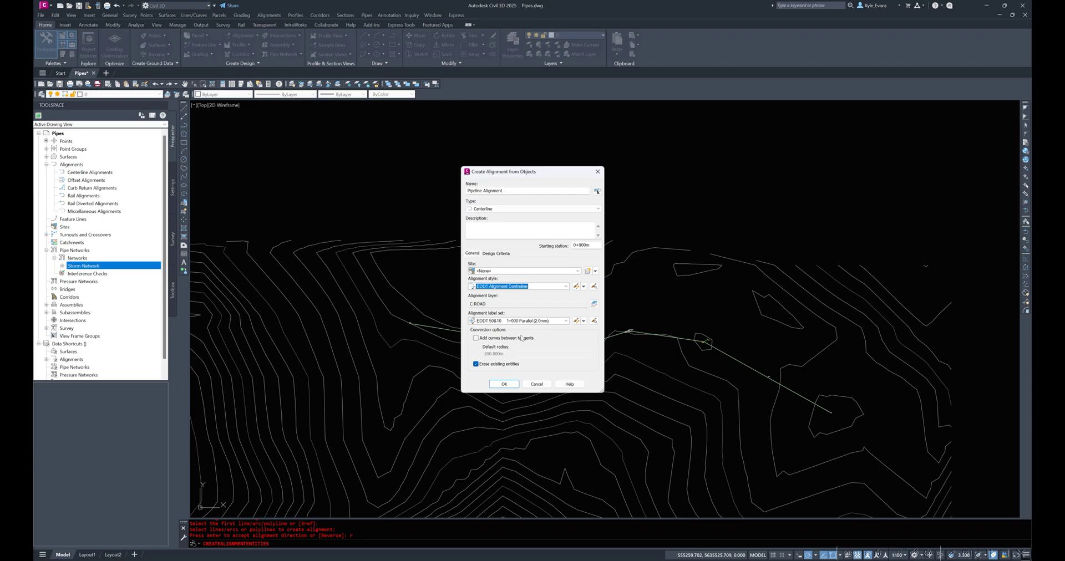
{"action": "left_click", "coordinate": [504, 384]}
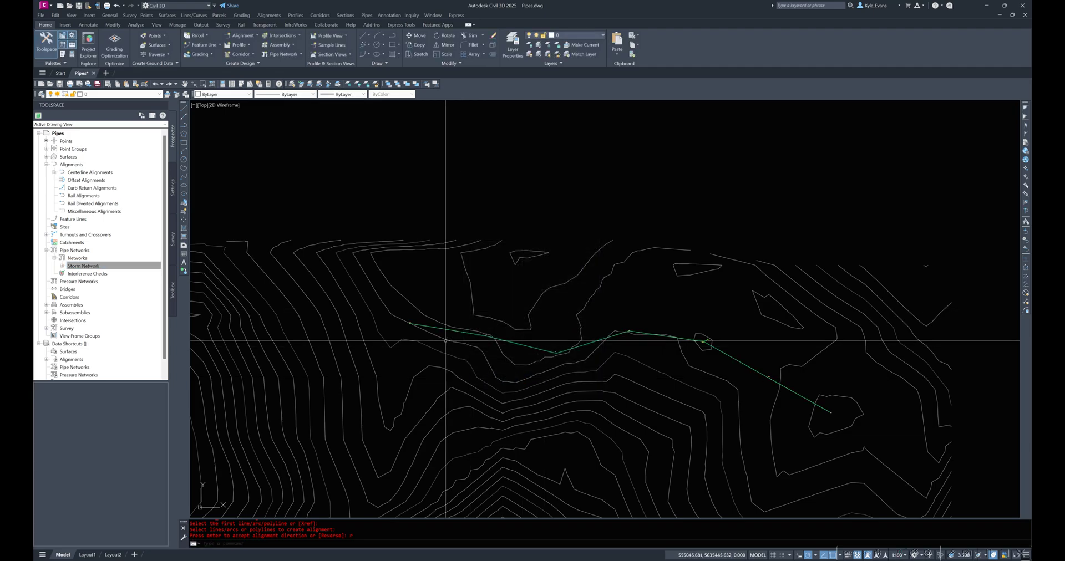
- Add an Existing Ground surface profile along Pipeline Alignment, give it the EDDT Existing Ground style, and enlarge the profile dialog
{"action": "scroll", "coordinate": [421, 329], "scroll_direction": "up", "scroll_amount": 5}
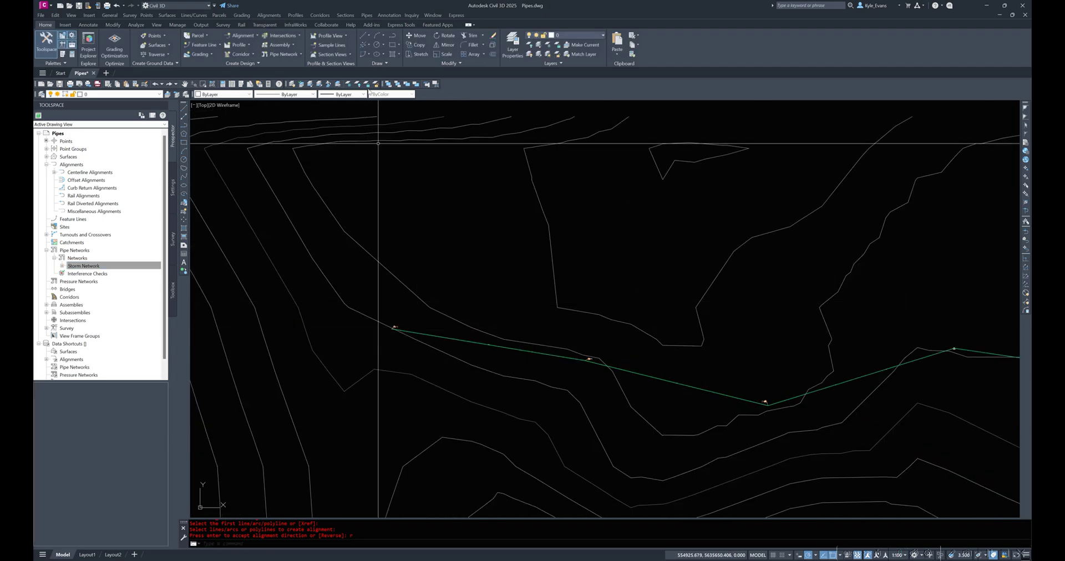
{"action": "scroll", "coordinate": [449, 316], "scroll_direction": "down", "scroll_amount": 8}
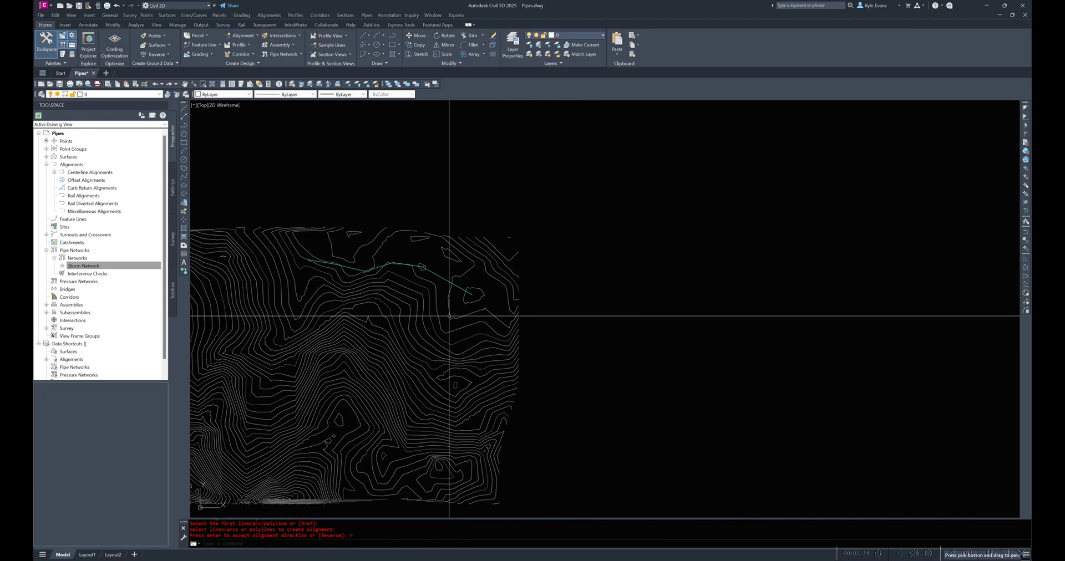
{"action": "left_click", "coordinate": [289, 19]}
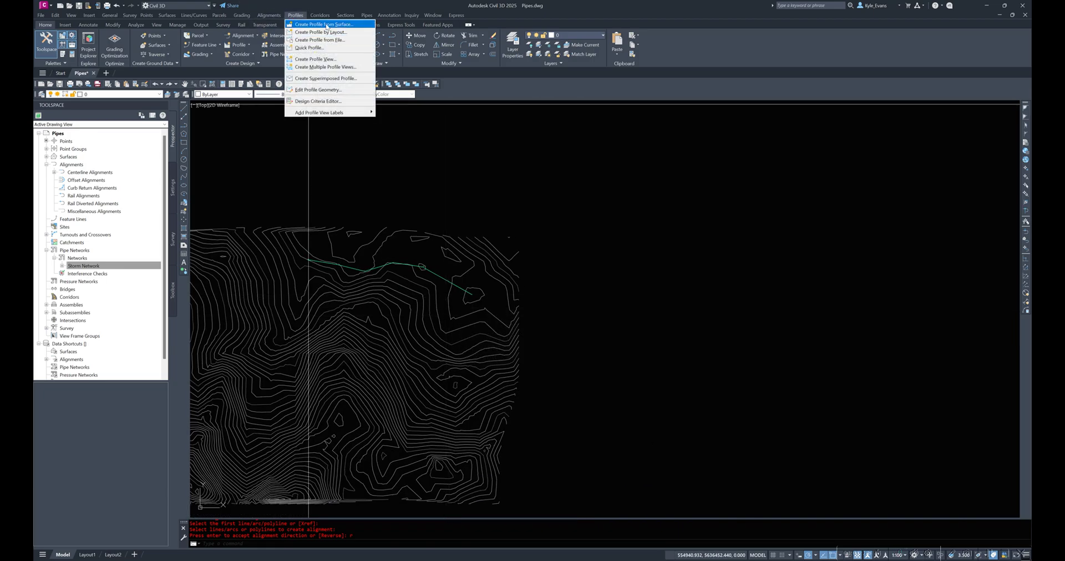
{"action": "left_click", "coordinate": [327, 25]}
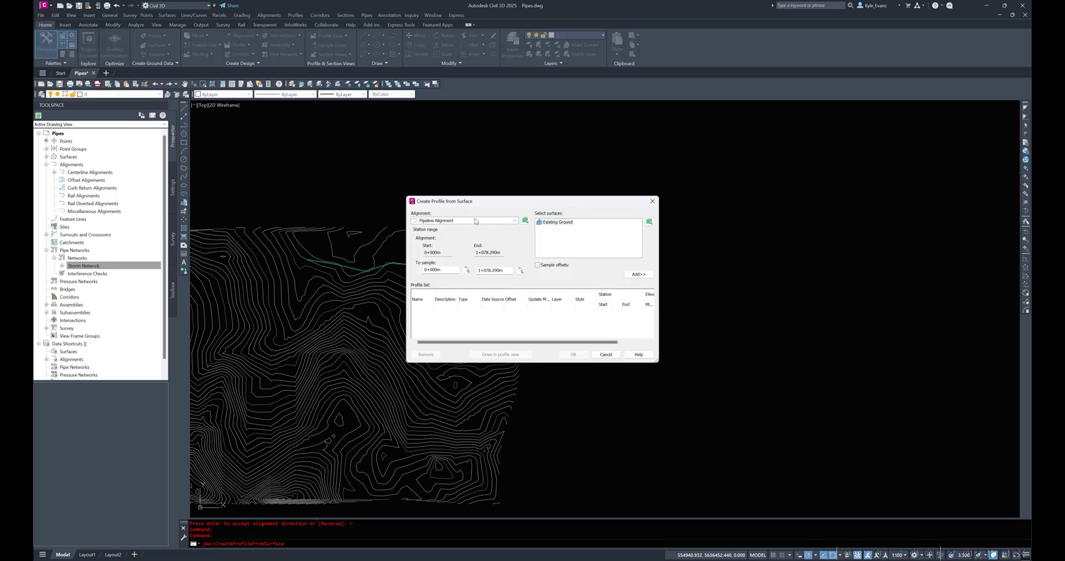
{"action": "left_click", "coordinate": [638, 274]}
{"action": "left_click", "coordinate": [588, 314]}
{"action": "left_click", "coordinate": [448, 210]}
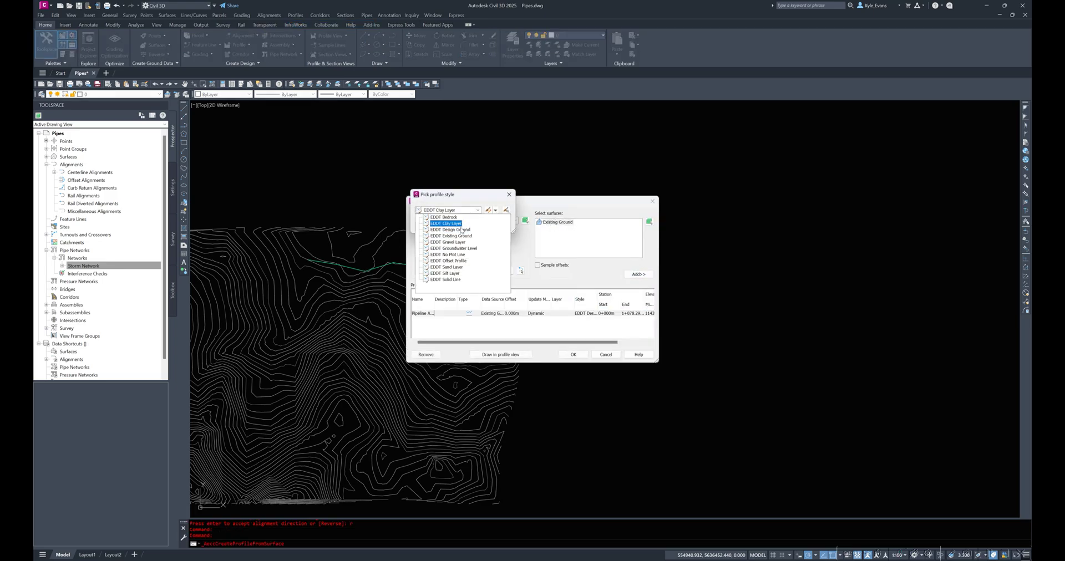
{"action": "left_click", "coordinate": [444, 238]}
{"action": "left_click", "coordinate": [436, 222]}
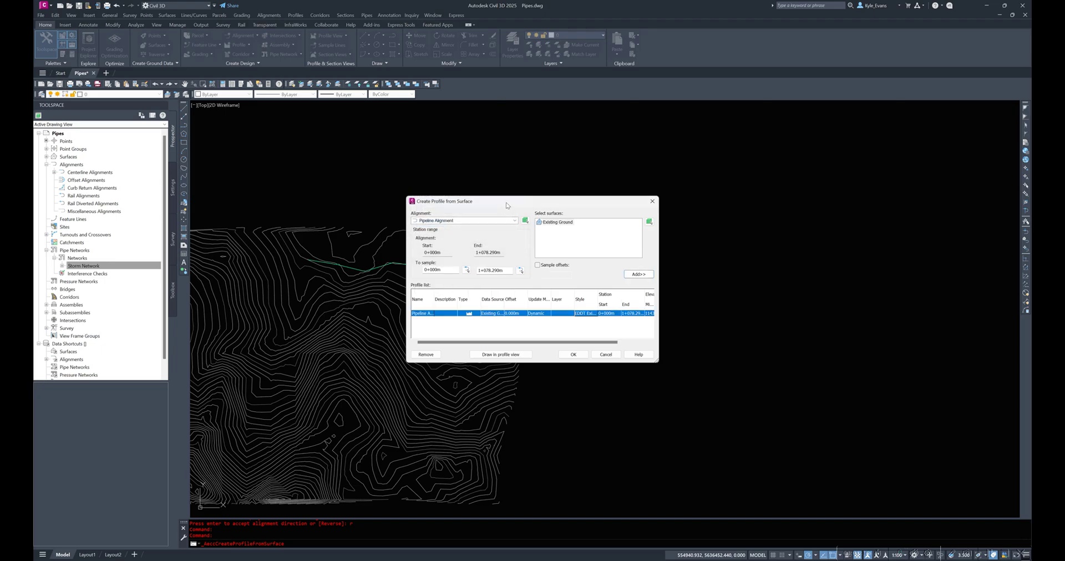
{"action": "left_click_drag", "start_coordinate": [549, 314], "coordinate": [663, 365]}
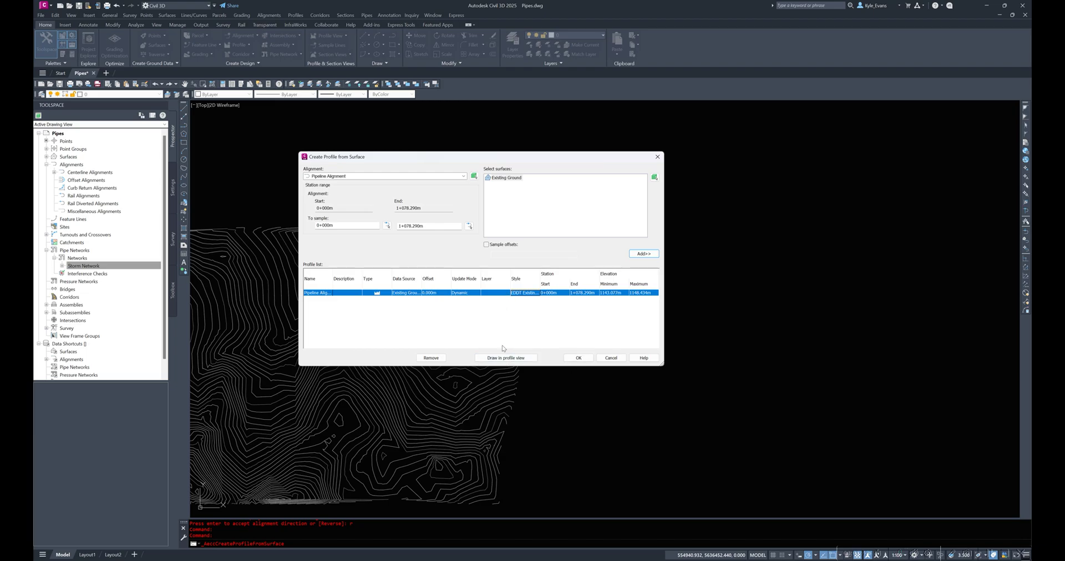
- Set up a profile view for the sampled profile and name it "Pipeline Alignment"
{"action": "left_click", "coordinate": [491, 360]}
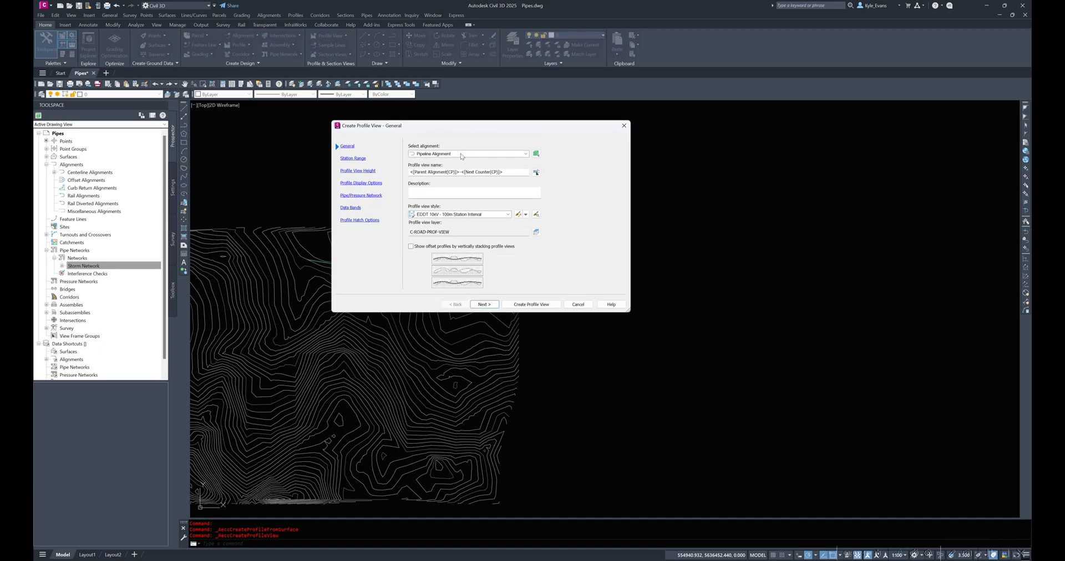
{"action": "triple_click", "coordinate": [513, 172]}
{"action": "type", "text": "Pipeline Alignment"}
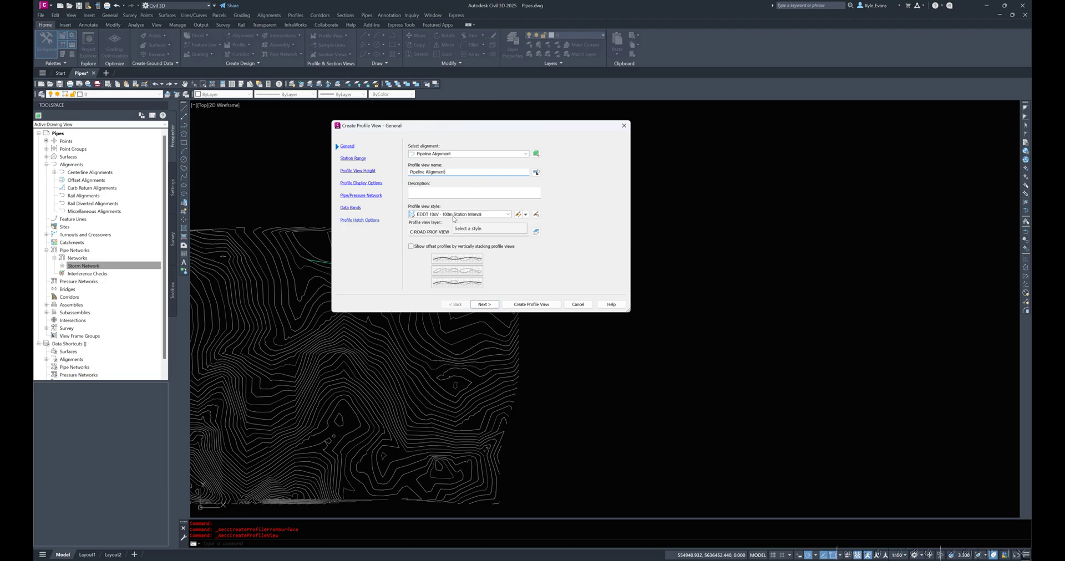
{"action": "left_click", "coordinate": [483, 305]}
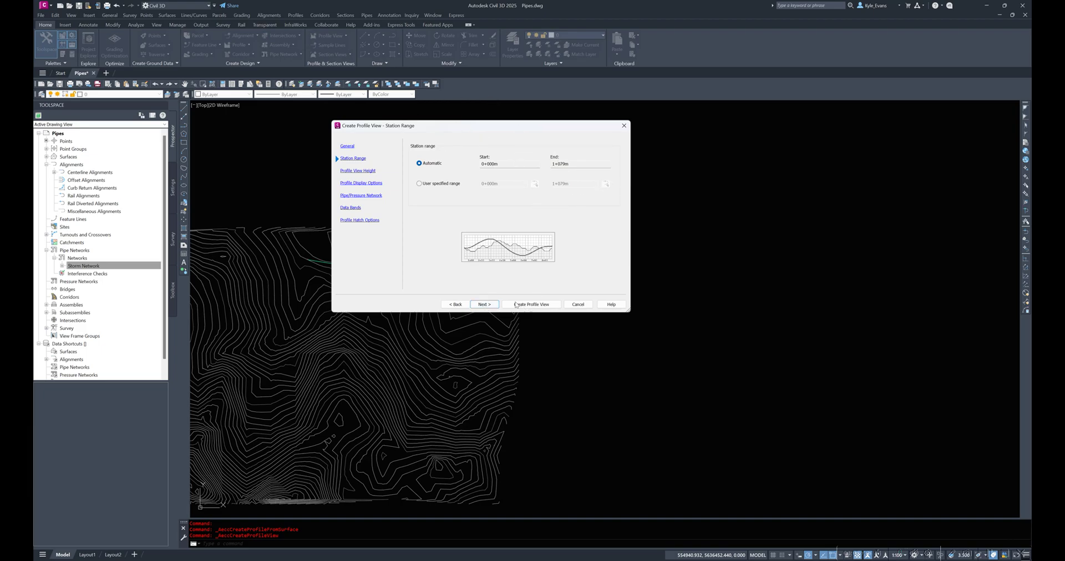
- Keep the automatic station range and height, leave Storm Network unselected, and place the profile view northeast of the surface
{"action": "left_click", "coordinate": [486, 305]}
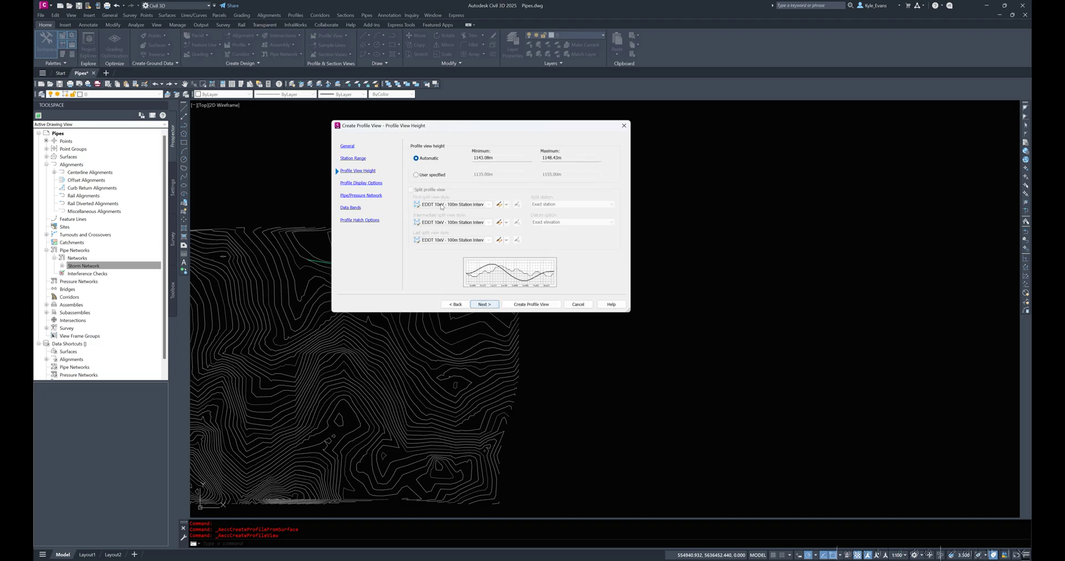
{"action": "left_click", "coordinate": [594, 156]}
{"action": "left_click", "coordinate": [484, 304]}
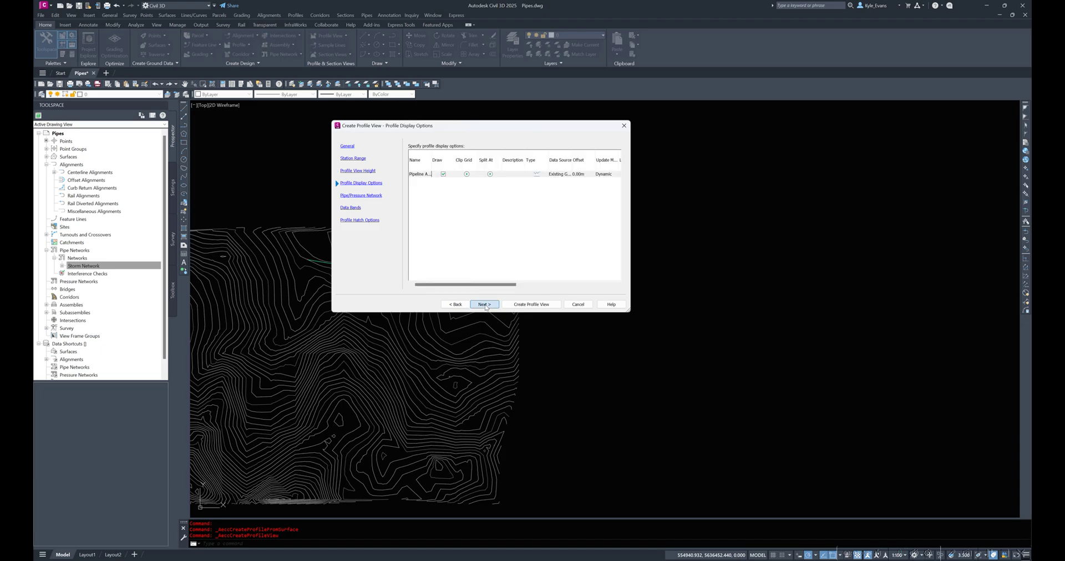
{"action": "left_click", "coordinate": [484, 305]}
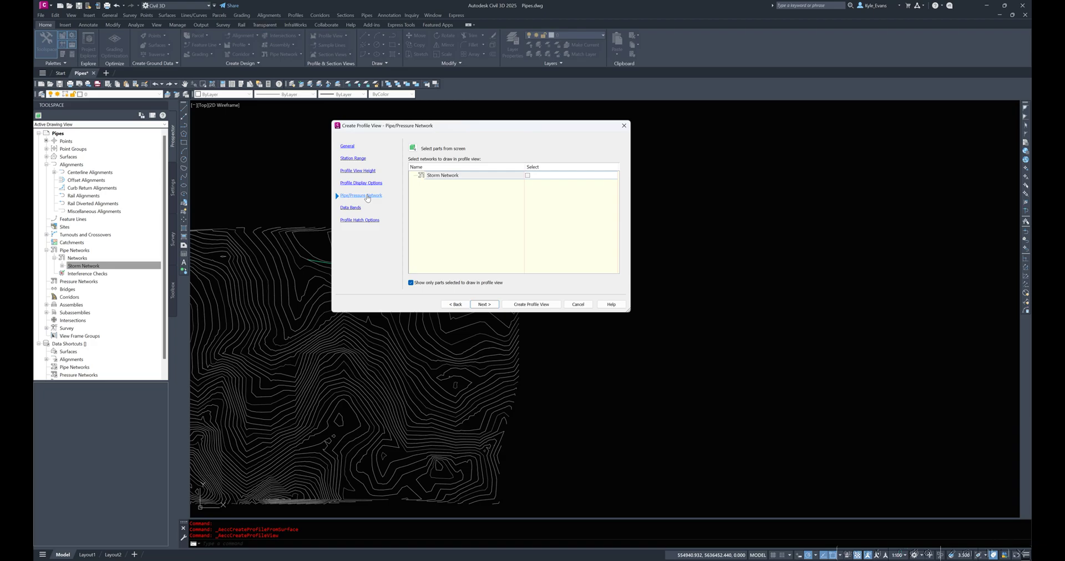
{"action": "left_click_drag", "start_coordinate": [436, 121], "coordinate": [582, 28]}
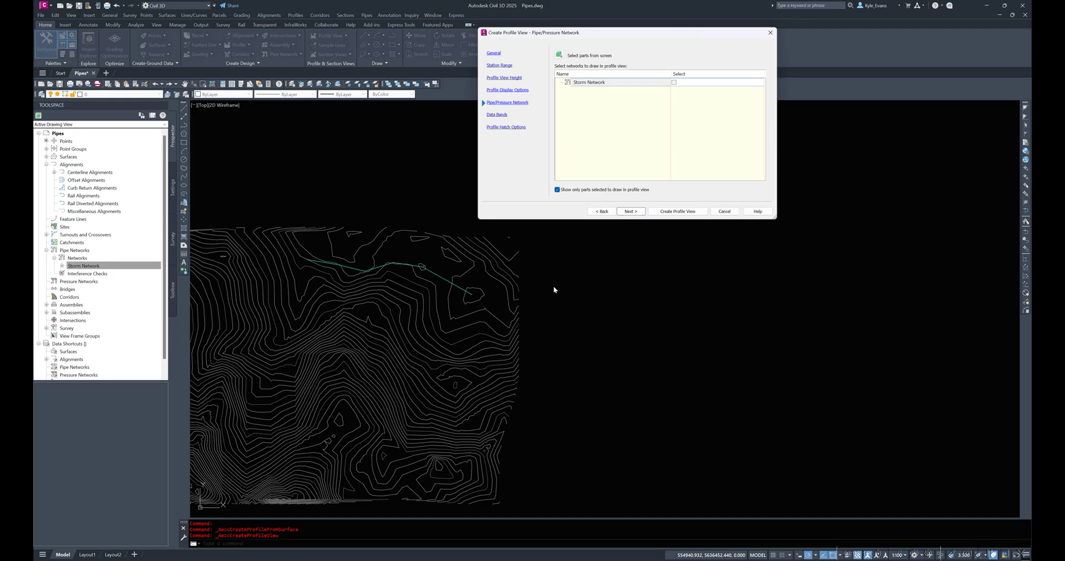
{"action": "left_click", "coordinate": [629, 211]}
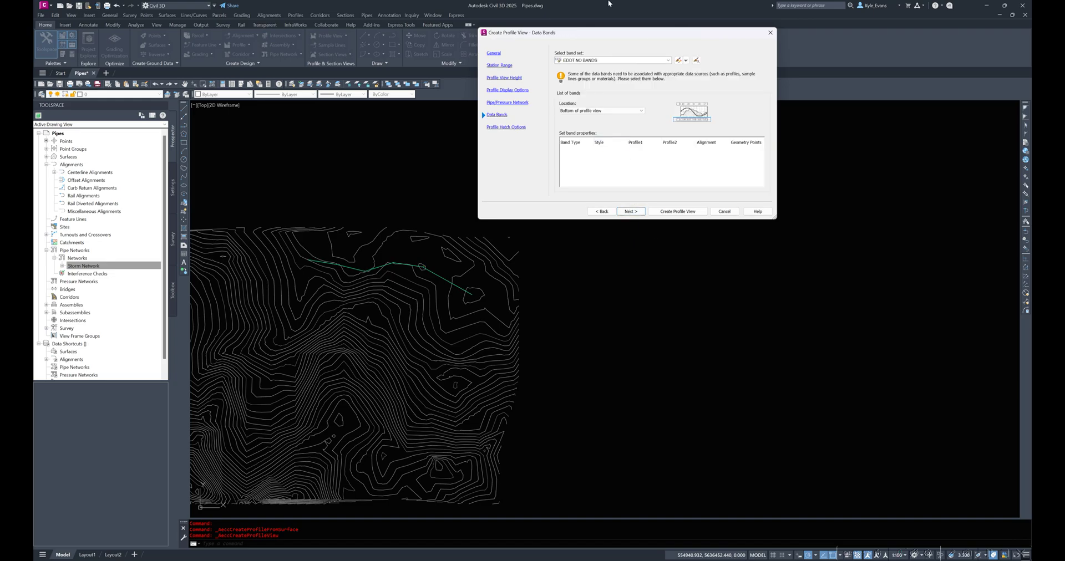
{"action": "left_click", "coordinate": [671, 211]}
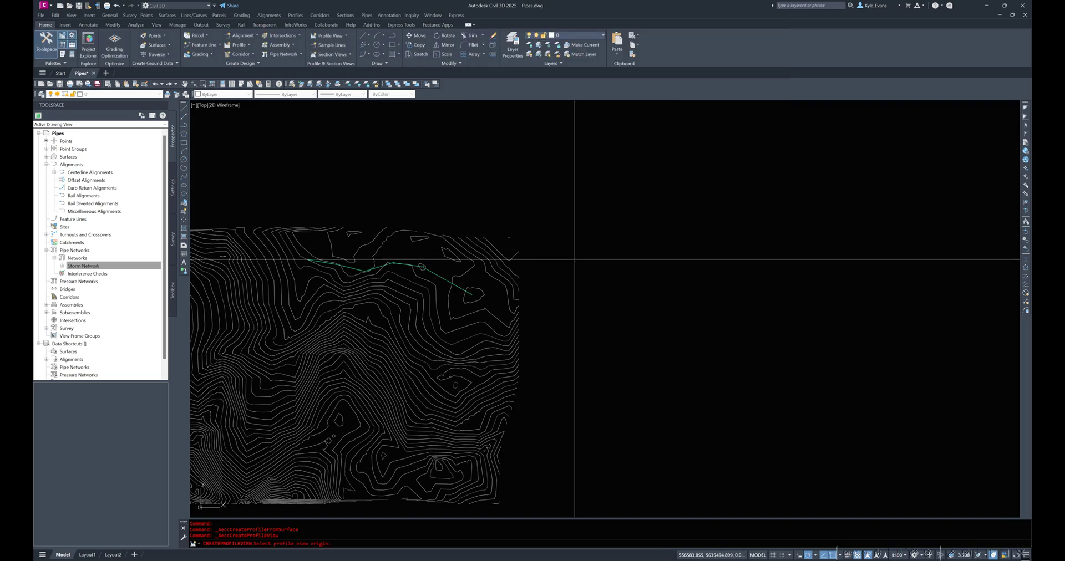
{"action": "left_click", "coordinate": [558, 198]}
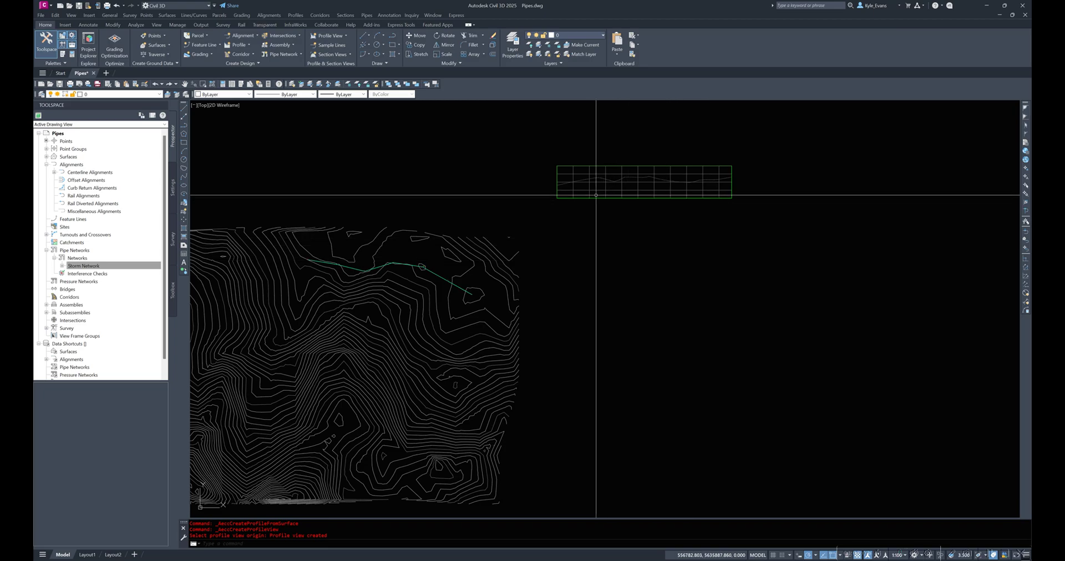
{"action": "scroll", "coordinate": [320, 257], "scroll_direction": "up", "scroll_amount": 5}
{"action": "middle_click_drag", "start_coordinate": [272, 289], "coordinate": [426, 276]}
{"action": "scroll", "coordinate": [357, 270], "scroll_direction": "up", "scroll_amount": 6}
{"action": "left_click", "coordinate": [357, 271]}
{"action": "left_click", "coordinate": [390, 253]}
{"action": "scroll", "coordinate": [404, 261], "scroll_direction": "up", "scroll_amount": 9}
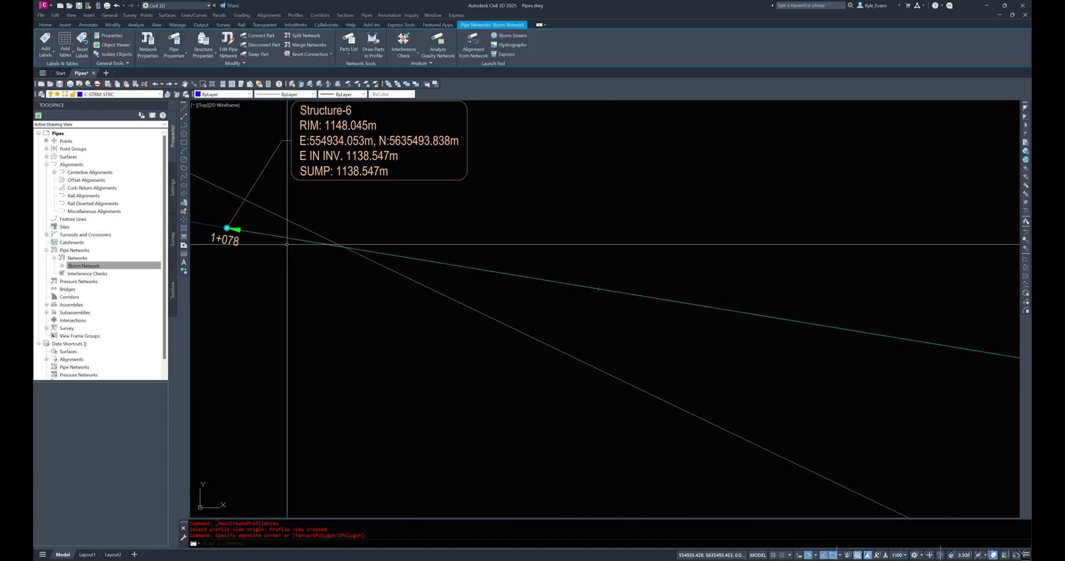
{"action": "scroll", "coordinate": [277, 241], "scroll_direction": "up", "scroll_amount": 5}
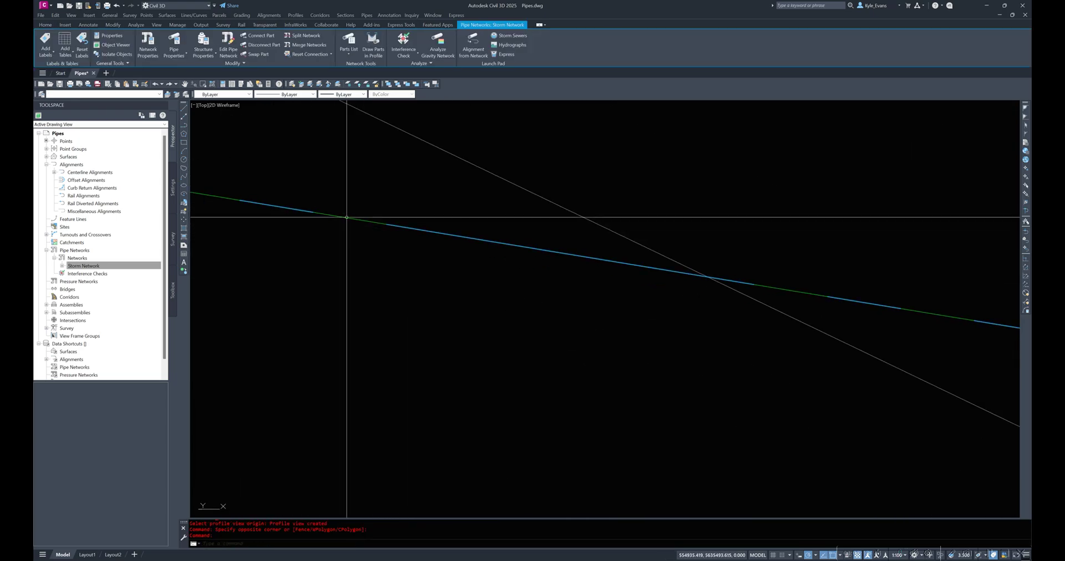
{"action": "key", "text": "Escape"}
- Send Pipeline Alignment to the back of the display order behind the storm pipes
{"action": "scroll", "coordinate": [346, 217], "scroll_direction": "down", "scroll_amount": 6}
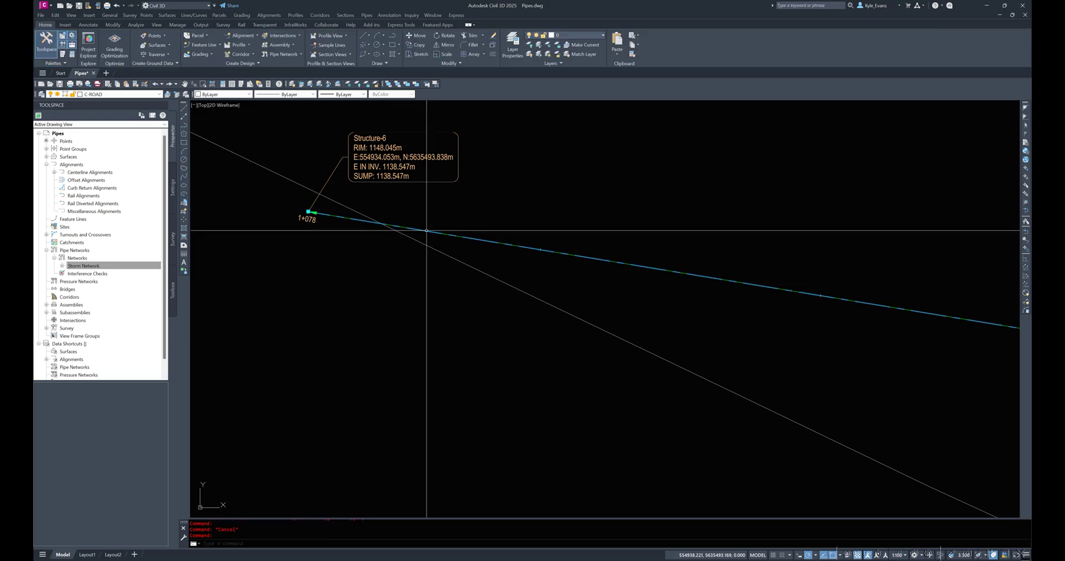
{"action": "left_click", "coordinate": [427, 230]}
{"action": "right_click", "coordinate": [521, 140]}
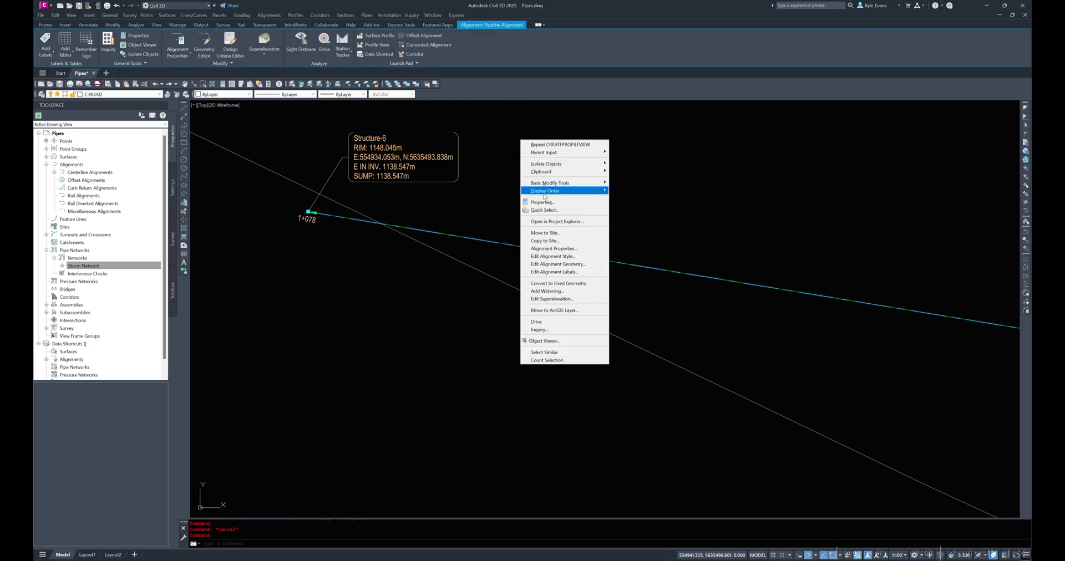
{"action": "mouse_move", "coordinate": [544, 197]}
{"action": "left_click", "coordinate": [636, 201]}
- Select Structure-6 and its adjoining pipe at the west end of the storm network
{"action": "scroll", "coordinate": [322, 204], "scroll_direction": "up", "scroll_amount": 6}
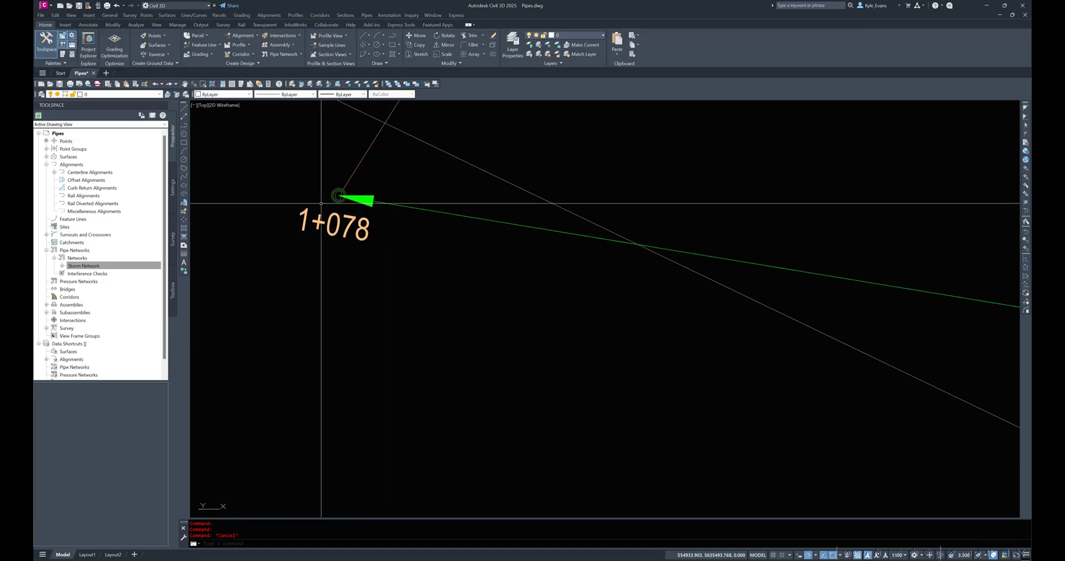
{"action": "left_click", "coordinate": [332, 196]}
{"action": "key", "text": "Escape"}
{"action": "scroll", "coordinate": [348, 186], "scroll_direction": "up", "scroll_amount": 4}
{"action": "left_click", "coordinate": [353, 222]}
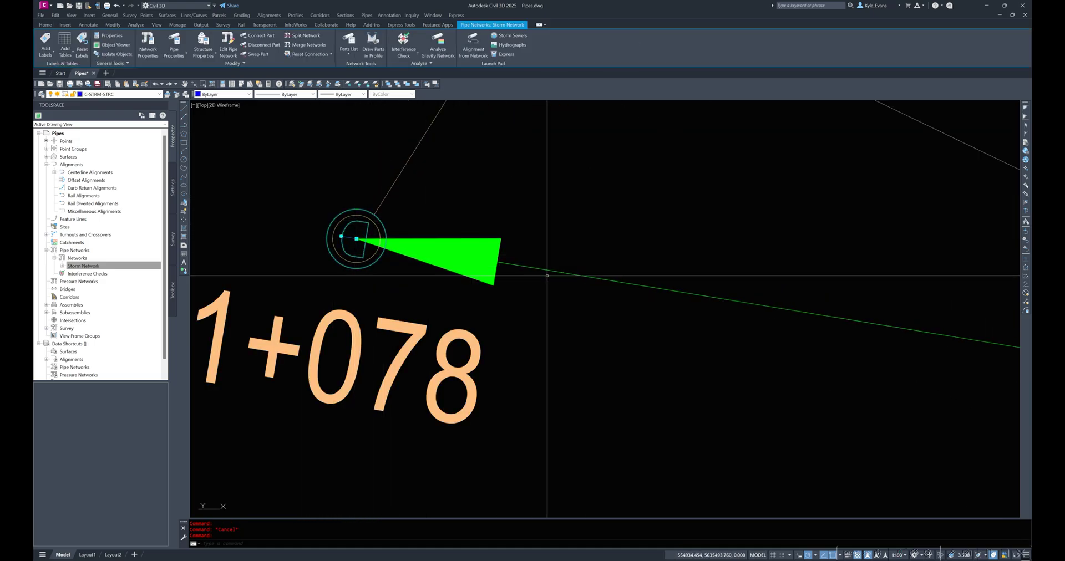
{"action": "scroll", "coordinate": [546, 275], "scroll_direction": "down", "scroll_amount": 10}
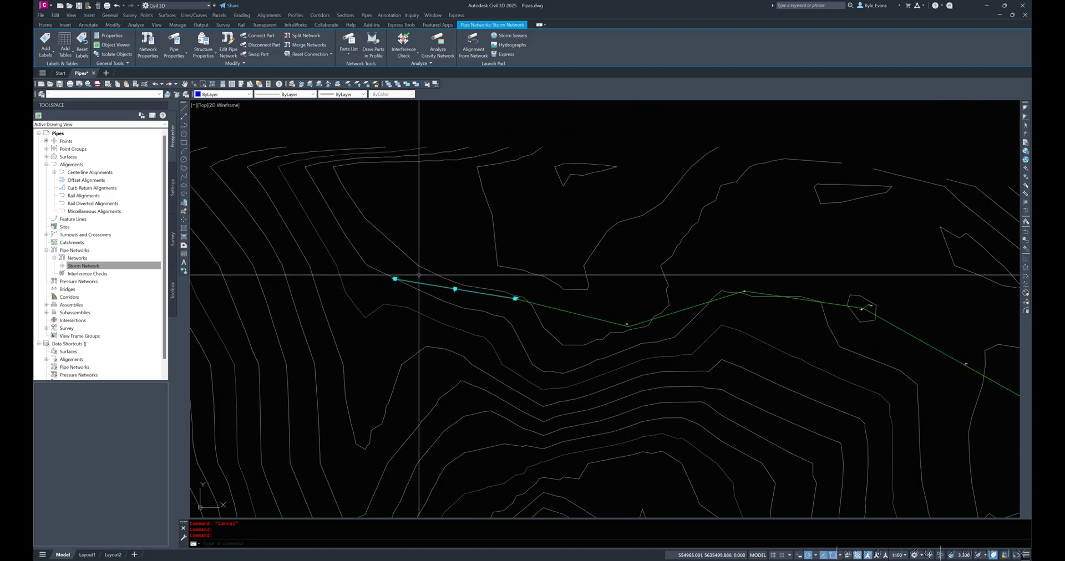
- Add the next structure east of Structure-6 and the pipe running southeast from it to the selection
{"action": "scroll", "coordinate": [435, 277], "scroll_direction": "up", "scroll_amount": 5}
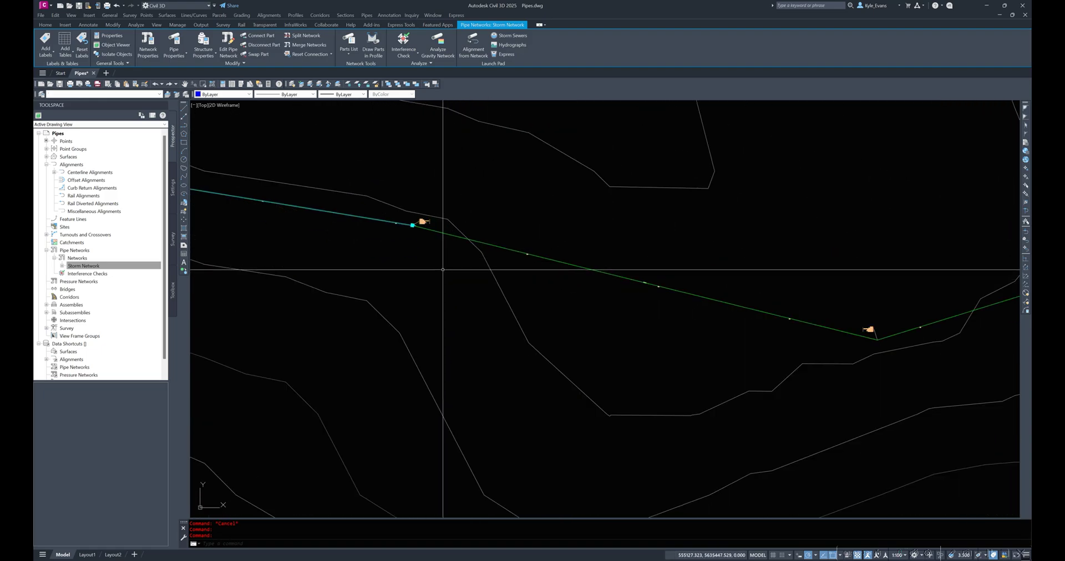
{"action": "scroll", "coordinate": [422, 234], "scroll_direction": "up", "scroll_amount": 4}
{"action": "left_click", "coordinate": [383, 222]}
{"action": "left_click", "coordinate": [407, 204]}
{"action": "left_click", "coordinate": [453, 225]}
{"action": "scroll", "coordinate": [306, 297], "scroll_direction": "down", "scroll_amount": 5}
{"action": "right_click", "coordinate": [636, 345]}
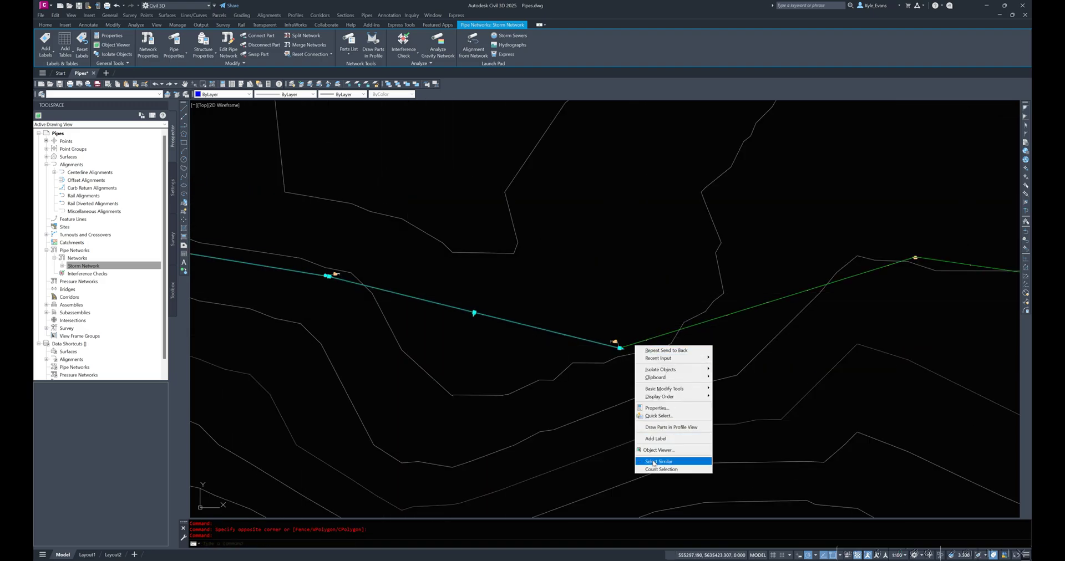
{"action": "left_click", "coordinate": [572, 397]}
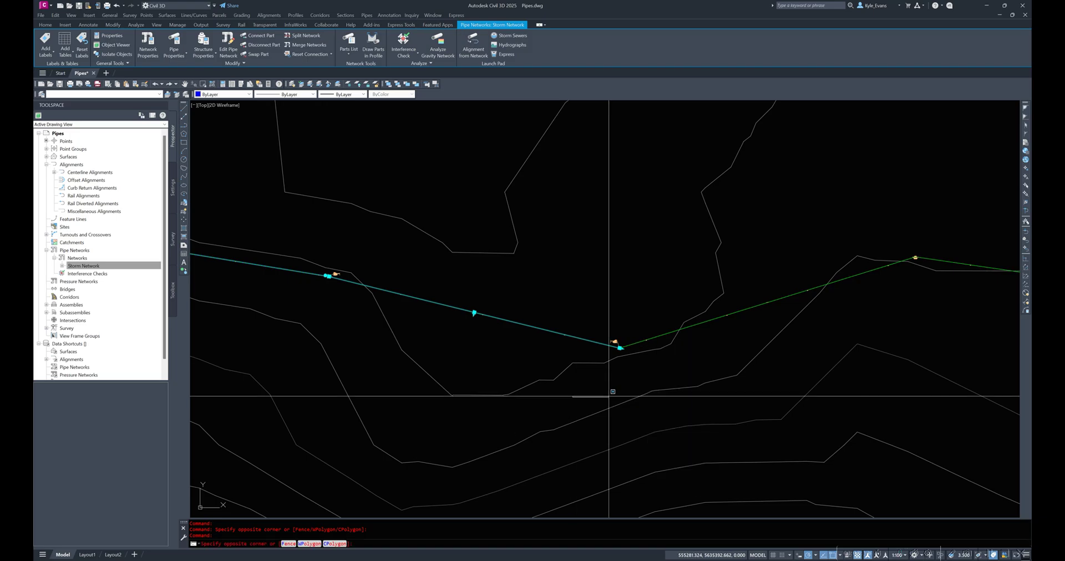
{"action": "left_click", "coordinate": [616, 390]}
- Extend the selection with the structure at the low bend and the pipe rising northeast to Structure-3
{"action": "middle_click_drag", "start_coordinate": [632, 376], "coordinate": [423, 375]}
{"action": "scroll", "coordinate": [395, 352], "scroll_direction": "up", "scroll_amount": 4}
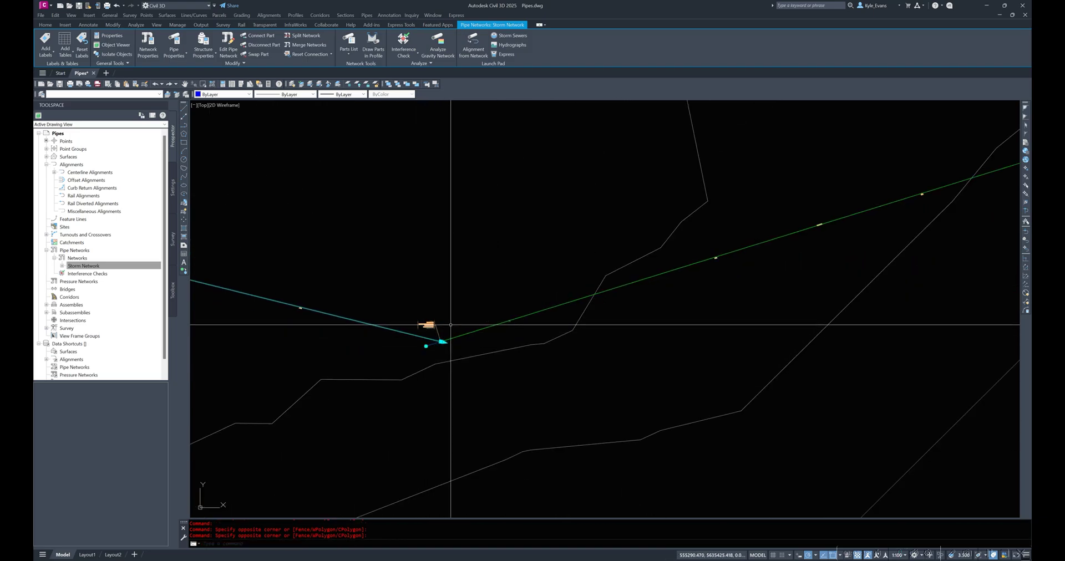
{"action": "left_click", "coordinate": [454, 335]}
{"action": "scroll", "coordinate": [592, 295], "scroll_direction": "down", "scroll_amount": 3}
{"action": "scroll", "coordinate": [615, 294], "scroll_direction": "up", "scroll_amount": 4}
{"action": "left_click", "coordinate": [448, 334]}
{"action": "left_click", "coordinate": [482, 312]}
{"action": "scroll", "coordinate": [461, 313], "scroll_direction": "up", "scroll_amount": 7}
{"action": "scroll", "coordinate": [496, 327], "scroll_direction": "up", "scroll_amount": 5}
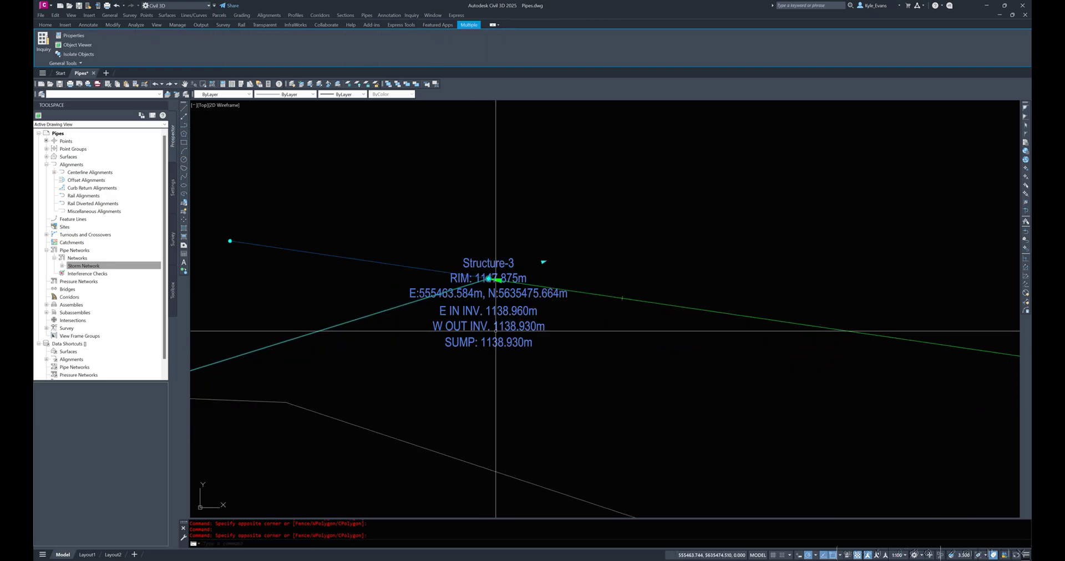
- Remove the Structure-3 label from the selection and add the pipe running east from Structure-3
{"action": "left_click", "coordinate": [514, 364], "text": "shift"}
{"action": "left_click", "coordinate": [504, 339], "text": "shift"}
{"action": "left_click", "coordinate": [593, 294]}
{"action": "scroll", "coordinate": [716, 294], "scroll_direction": "down", "scroll_amount": 10}
{"action": "middle_click_drag", "start_coordinate": [305, 453], "coordinate": [670, 321]}
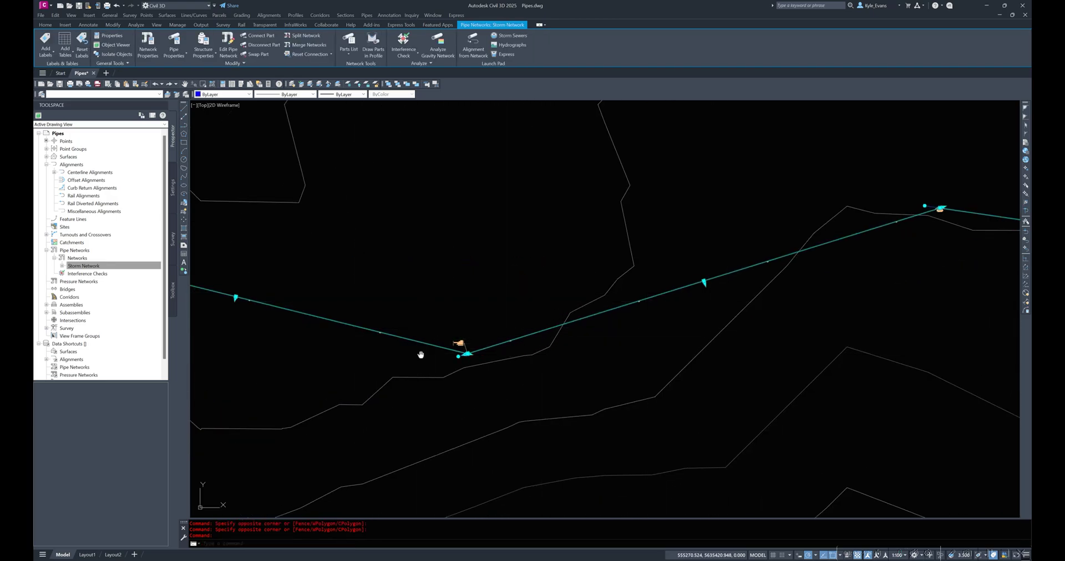
- Add Structure-2 and the pipe heading southeast to the selection, leaving out the branch to Structure-12
{"action": "mouse_move", "coordinate": [424, 354]}
{"action": "middle_mouse_down"}
{"action": "mouse_move", "coordinate": [668, 335]}
{"action": "mouse_move", "coordinate": [295, 324]}
{"action": "middle_mouse_up"}
{"action": "mouse_move", "coordinate": [982, 235]}
{"action": "middle_mouse_down"}
{"action": "mouse_move", "coordinate": [618, 300]}
{"action": "mouse_move", "coordinate": [369, 326]}
{"action": "middle_mouse_up"}
{"action": "middle_click_drag", "start_coordinate": [590, 343], "coordinate": [547, 340]}
{"action": "middle_click_drag", "start_coordinate": [680, 337], "coordinate": [531, 318]}
{"action": "scroll", "coordinate": [530, 318], "scroll_direction": "up", "scroll_amount": 8}
{"action": "scroll", "coordinate": [360, 334], "scroll_direction": "up", "scroll_amount": 2}
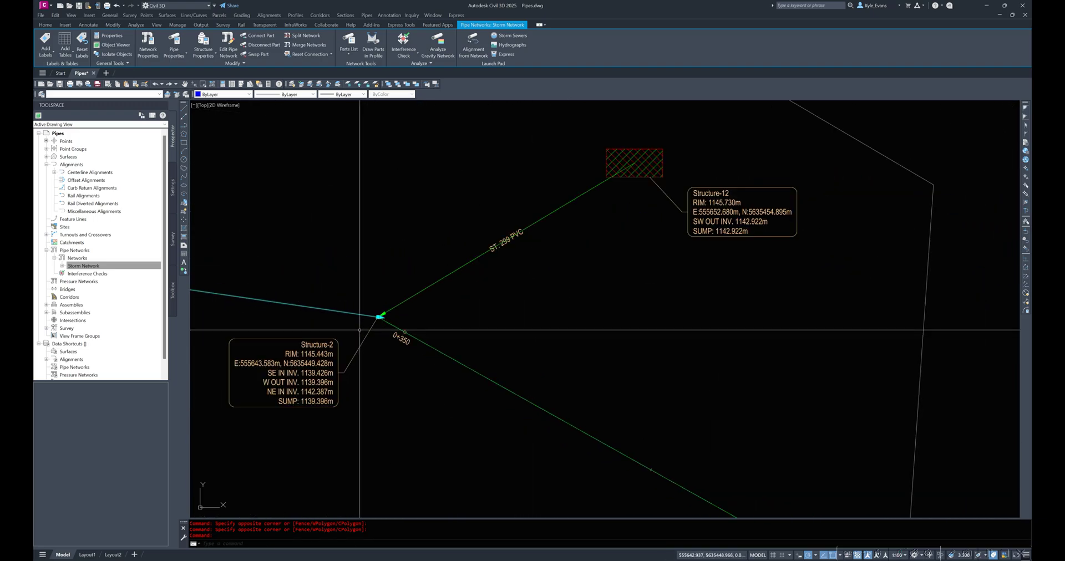
{"action": "left_click", "coordinate": [359, 329]}
{"action": "left_click", "coordinate": [386, 302]}
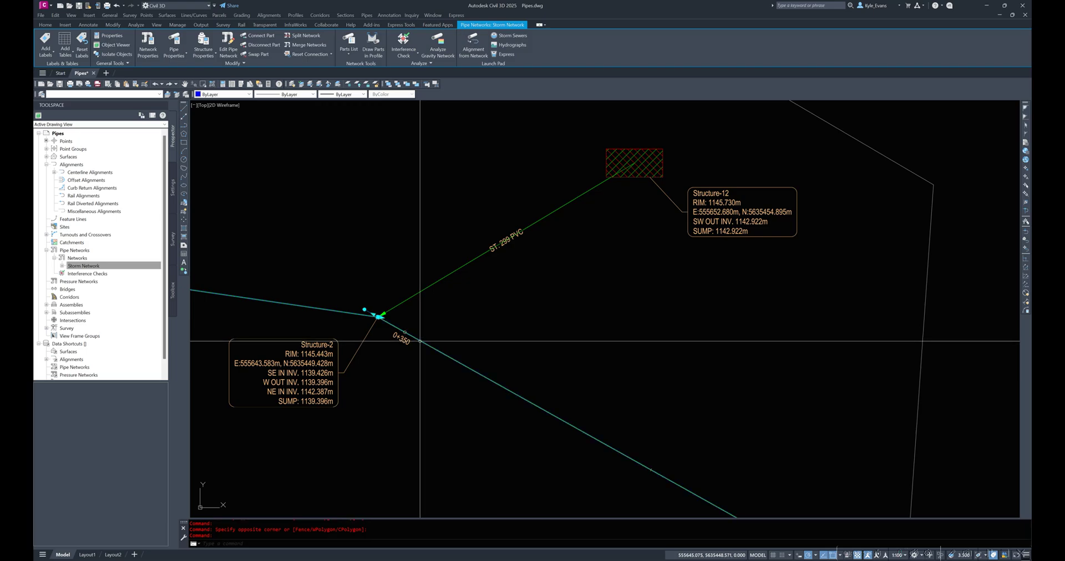
- Extend the selection past Structure-13 to Structure-1 at the southeast end of the pipe run
{"action": "scroll", "coordinate": [300, 266], "scroll_direction": "down", "scroll_amount": 8}
{"action": "scroll", "coordinate": [477, 371], "scroll_direction": "down", "scroll_amount": 4}
{"action": "middle_click_drag", "start_coordinate": [720, 450], "coordinate": [444, 273]}
{"action": "scroll", "coordinate": [388, 303], "scroll_direction": "up", "scroll_amount": 9}
{"action": "scroll", "coordinate": [449, 252], "scroll_direction": "up", "scroll_amount": 3}
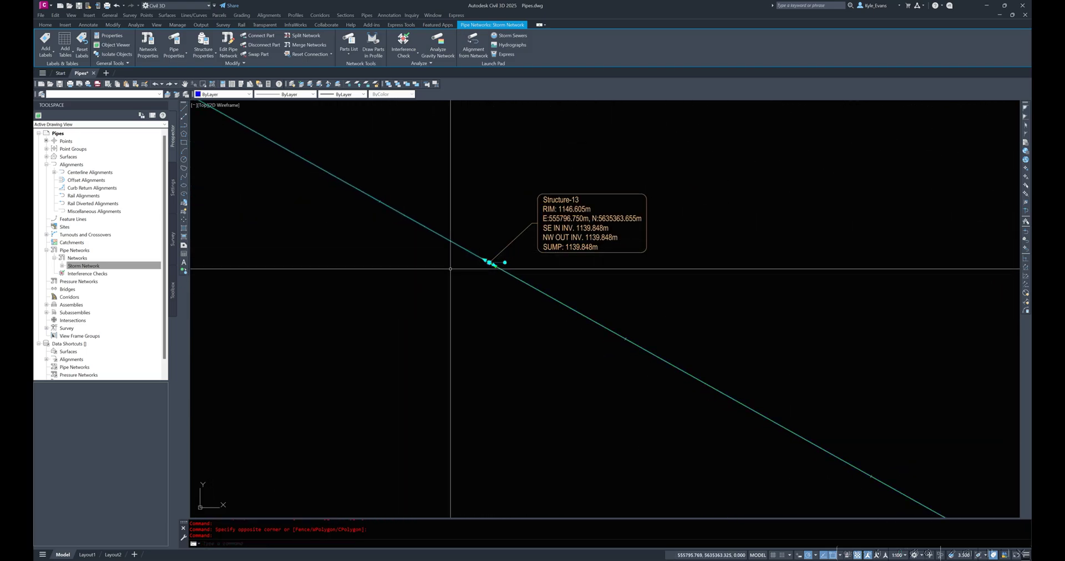
{"action": "scroll", "coordinate": [339, 233], "scroll_direction": "down", "scroll_amount": 9}
{"action": "middle_click_drag", "start_coordinate": [832, 483], "coordinate": [431, 216]}
{"action": "scroll", "coordinate": [602, 333], "scroll_direction": "up", "scroll_amount": 9}
{"action": "scroll", "coordinate": [575, 365], "scroll_direction": "up", "scroll_amount": 6}
{"action": "left_click", "coordinate": [593, 317]}
{"action": "left_click", "coordinate": [723, 426]}
{"action": "scroll", "coordinate": [722, 425], "scroll_direction": "down", "scroll_amount": 10}
{"action": "scroll", "coordinate": [572, 354], "scroll_direction": "down", "scroll_amount": 9}
{"action": "scroll", "coordinate": [573, 349], "scroll_direction": "down", "scroll_amount": 2}
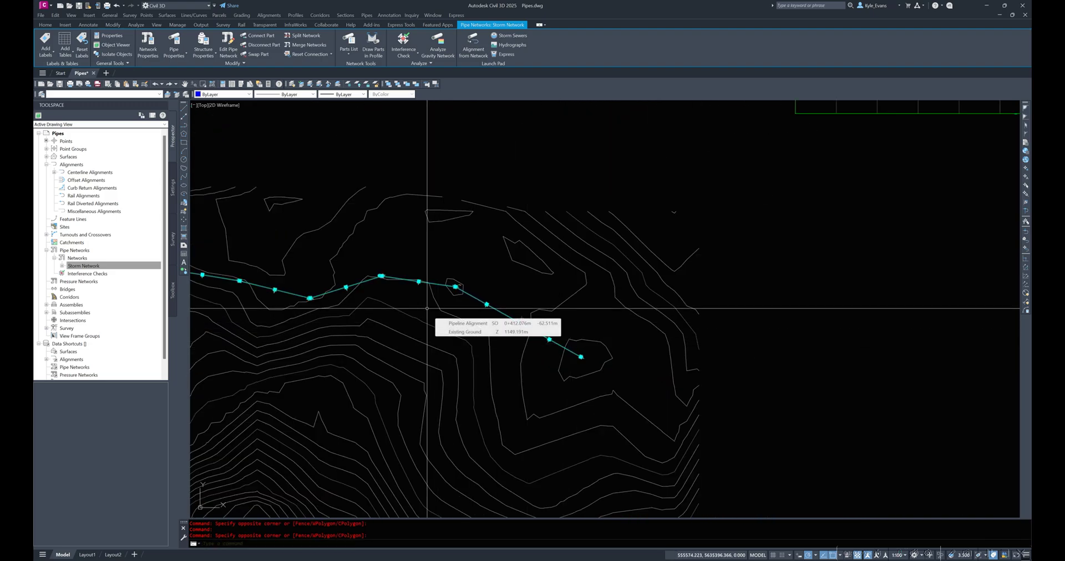
- Check the catchbasin Structure-12 and the branch pipe left out of the selection near Structure-2
{"action": "scroll", "coordinate": [440, 291], "scroll_direction": "up", "scroll_amount": 8}
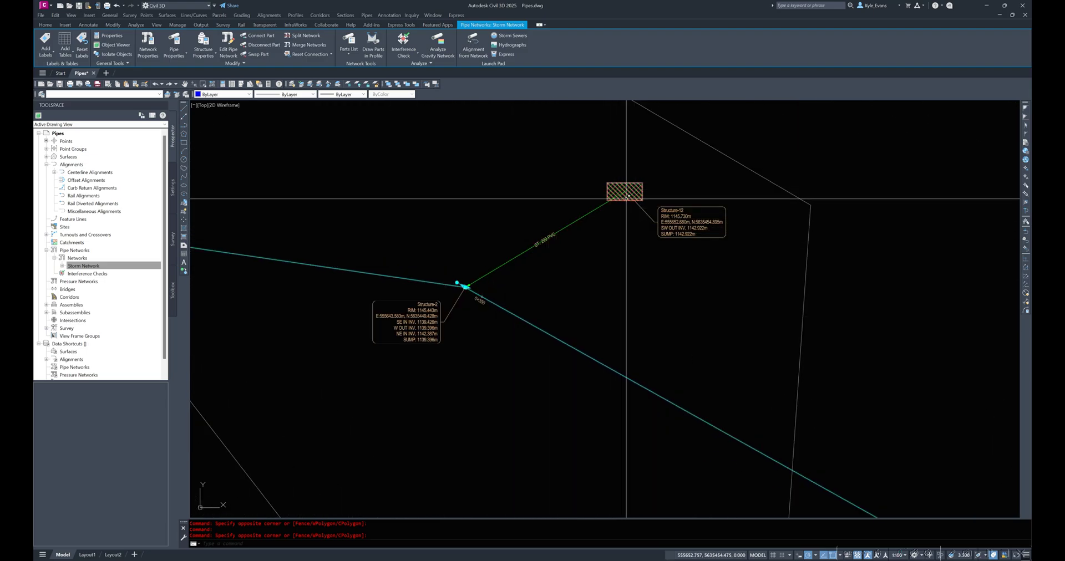
{"action": "mouse_move", "coordinate": [627, 197]}
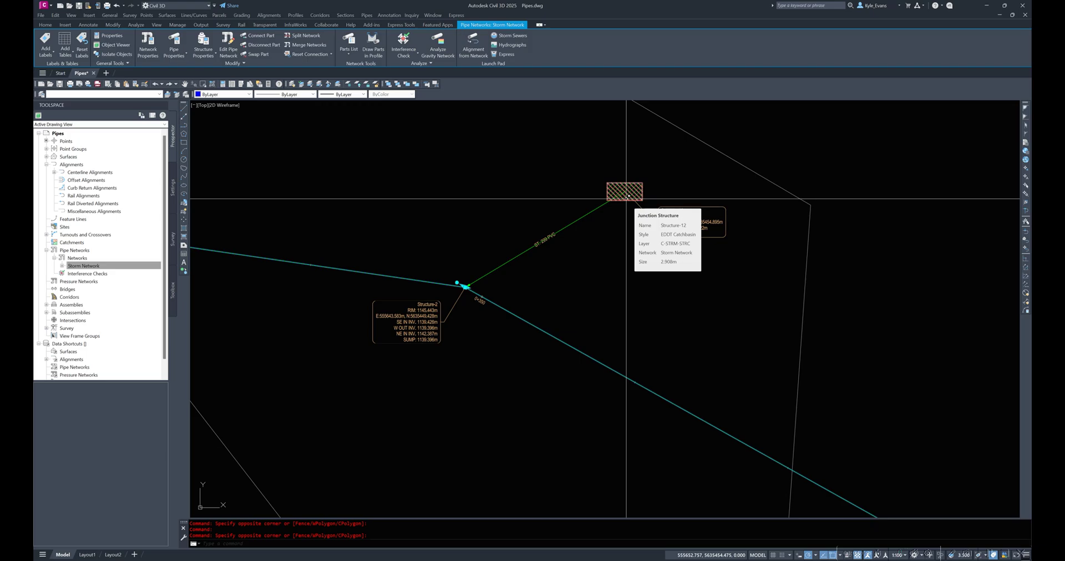
{"action": "scroll", "coordinate": [385, 348], "scroll_direction": "down", "scroll_amount": 6}
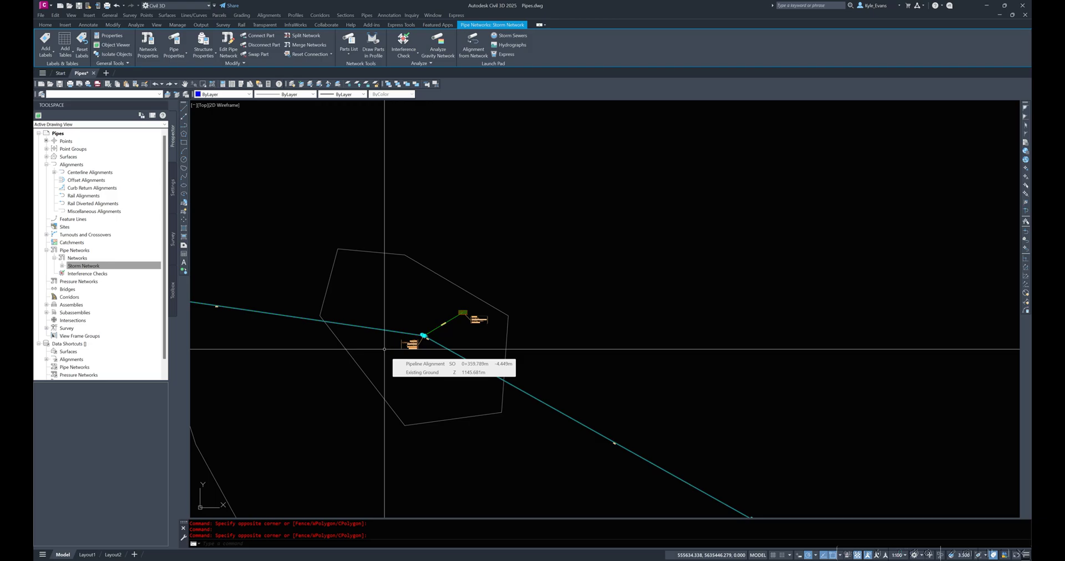
{"action": "scroll", "coordinate": [376, 311], "scroll_direction": "up", "scroll_amount": 4}
{"action": "right_click", "coordinate": [389, 248]}
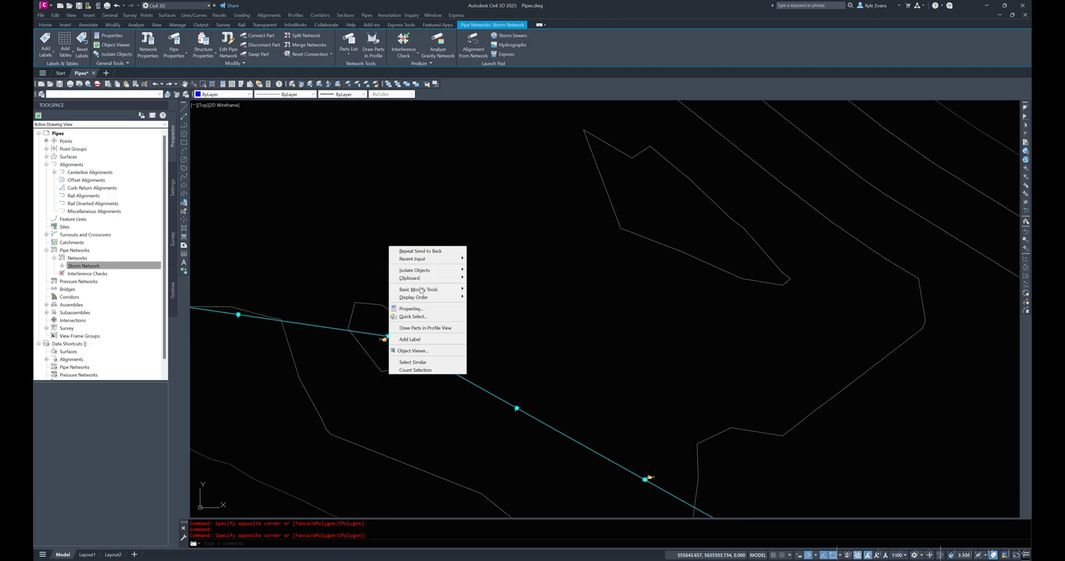
{"action": "left_click", "coordinate": [354, 373]}
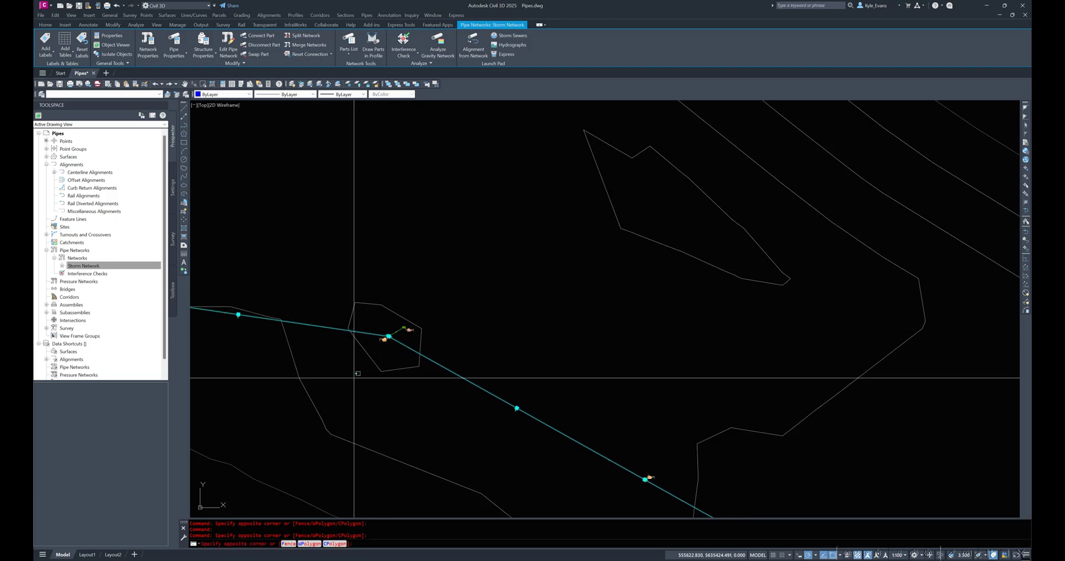
{"action": "left_click", "coordinate": [380, 349]}
- Window-select around Structure-2 and take its structure label back out of the selection
{"action": "scroll", "coordinate": [381, 340], "scroll_direction": "up", "scroll_amount": 3}
{"action": "left_click", "coordinate": [364, 353]}
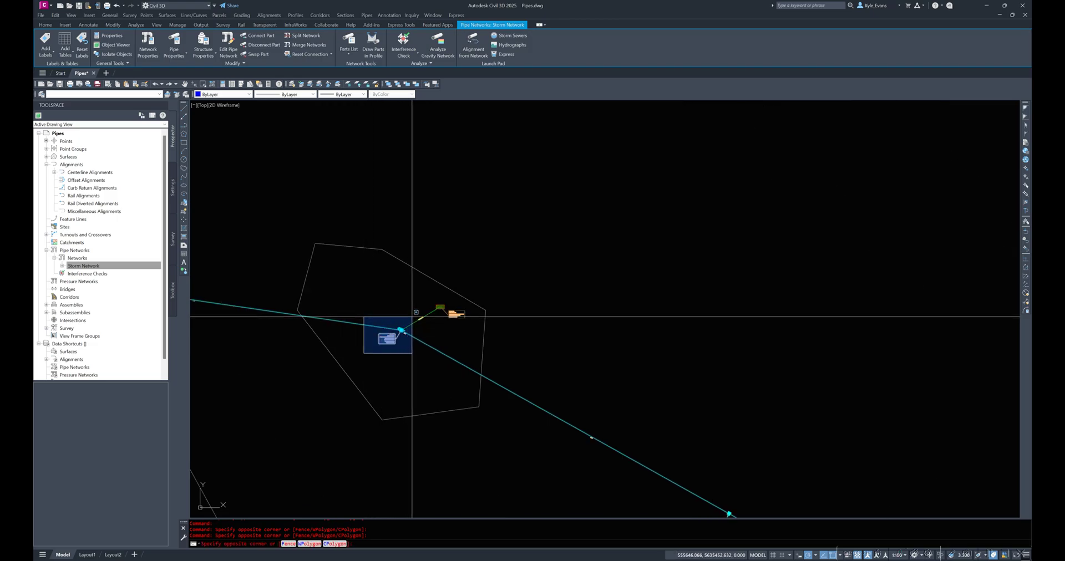
{"action": "left_click", "coordinate": [412, 317]}
{"action": "right_click", "coordinate": [371, 263]}
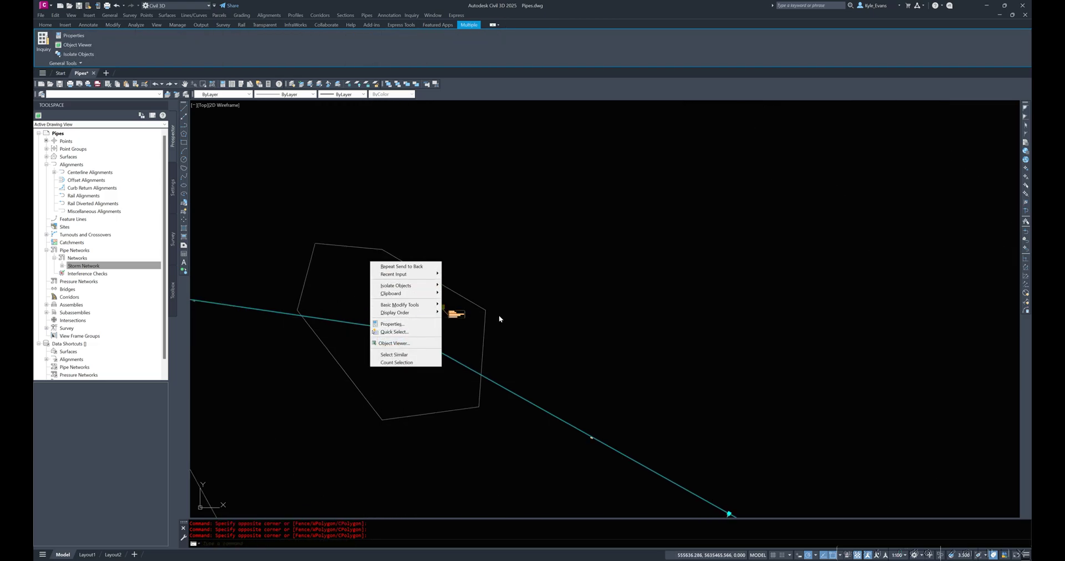
{"action": "mouse_move", "coordinate": [436, 278]}
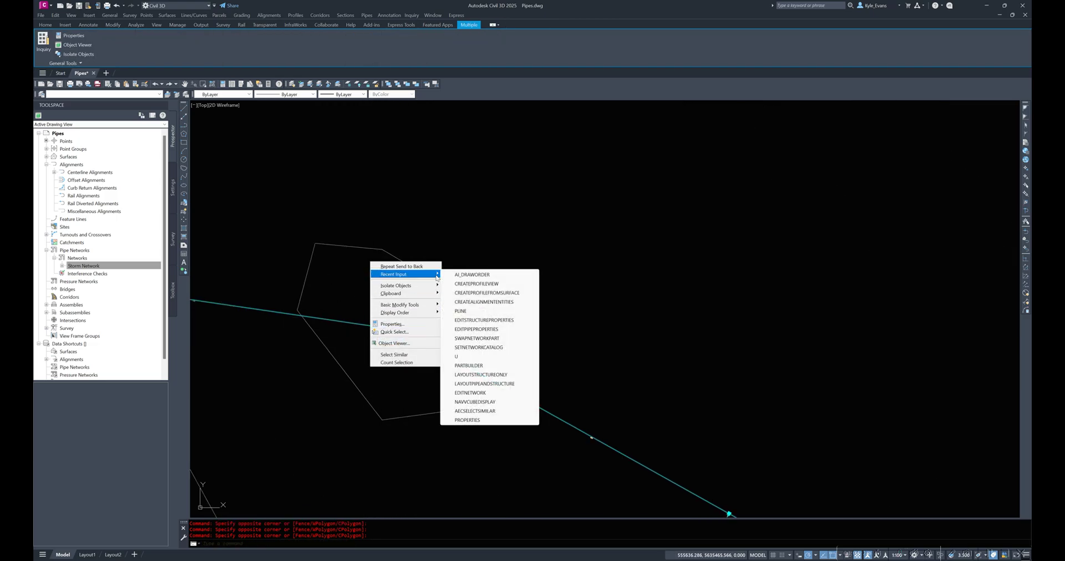
{"action": "left_click", "coordinate": [502, 190]}
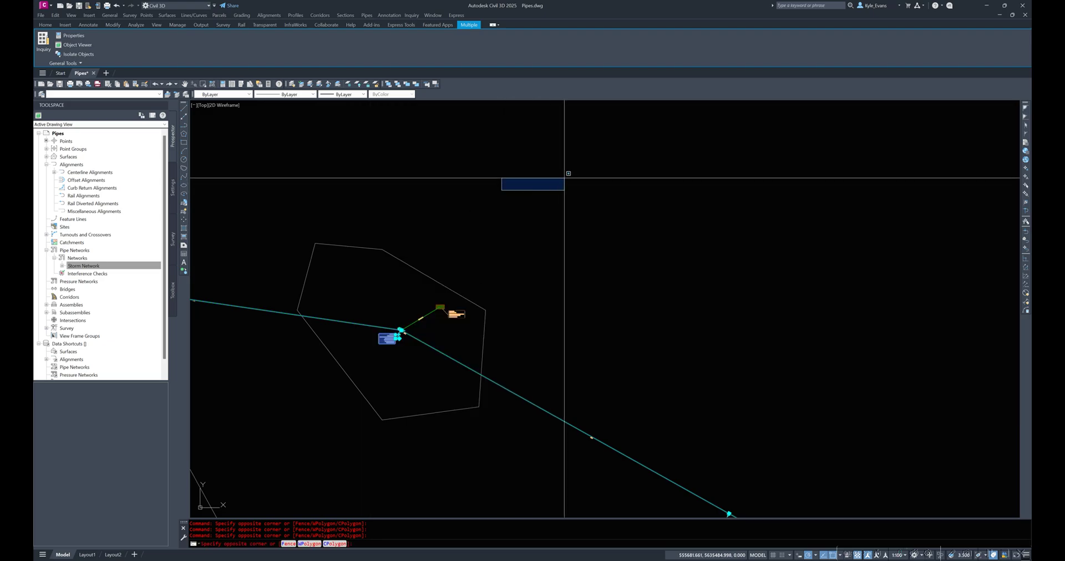
{"action": "left_click", "coordinate": [565, 175]}
{"action": "left_click", "coordinate": [387, 341], "text": "shift"}
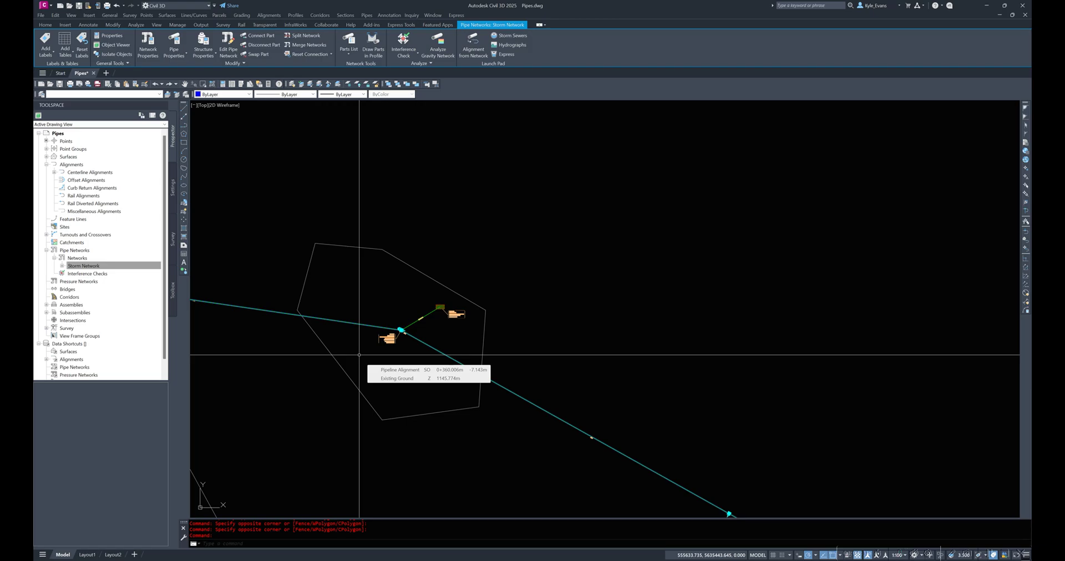
- Draw the selected storm pipes and structures in the existing ground profile view northeast of the surface
{"action": "right_click", "coordinate": [413, 190]}
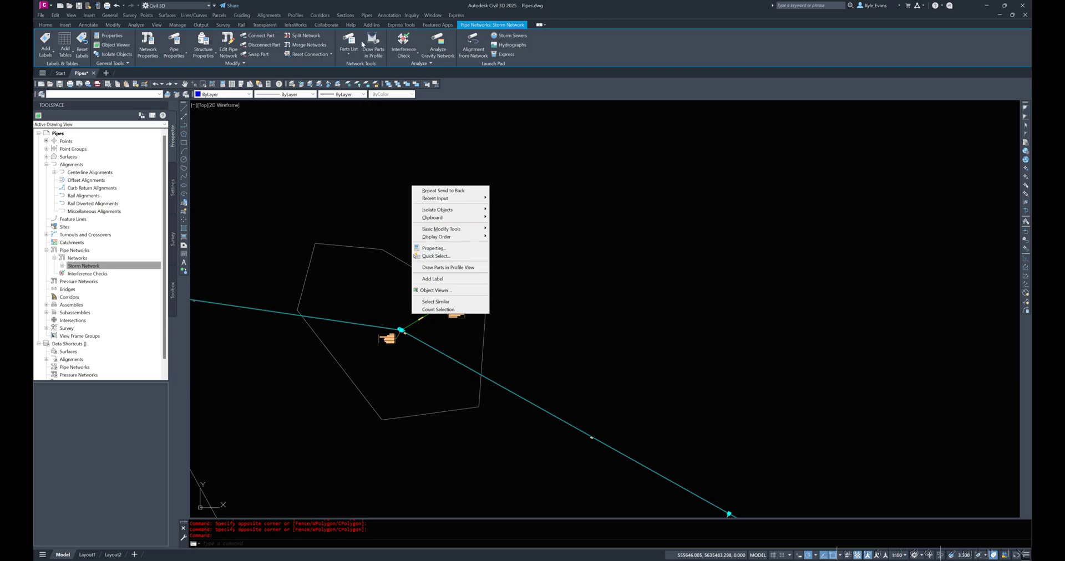
{"action": "left_click", "coordinate": [442, 268]}
{"action": "scroll", "coordinate": [319, 320], "scroll_direction": "down", "scroll_amount": 6}
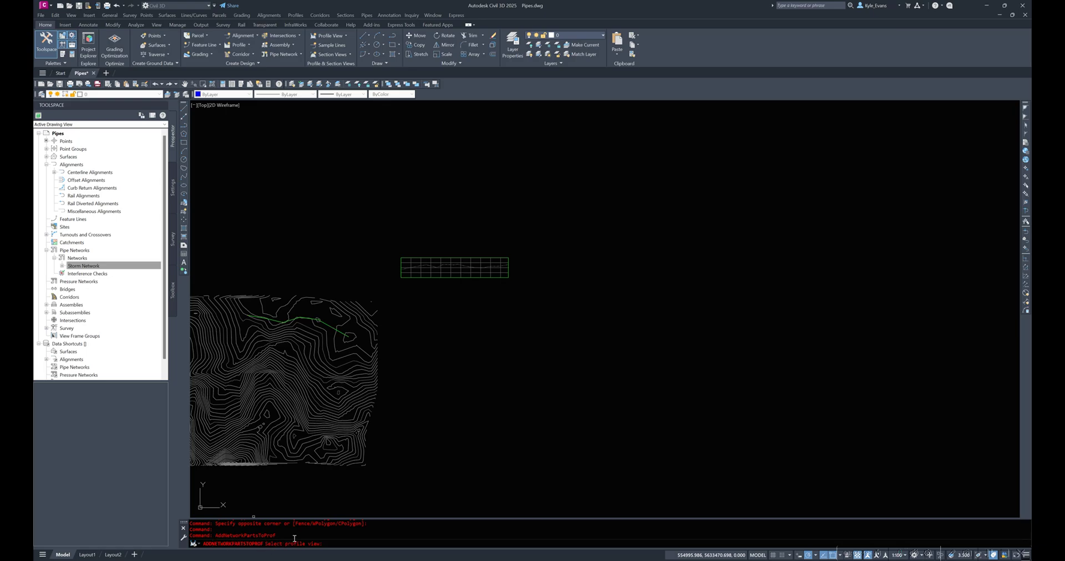
{"action": "scroll", "coordinate": [411, 250], "scroll_direction": "down", "scroll_amount": 2}
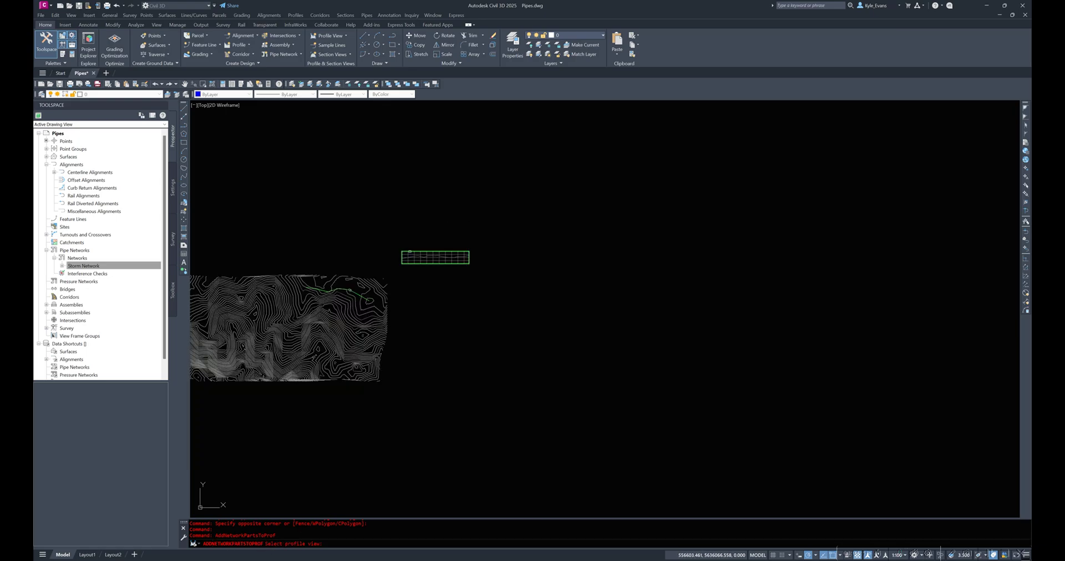
{"action": "left_click", "coordinate": [428, 251]}
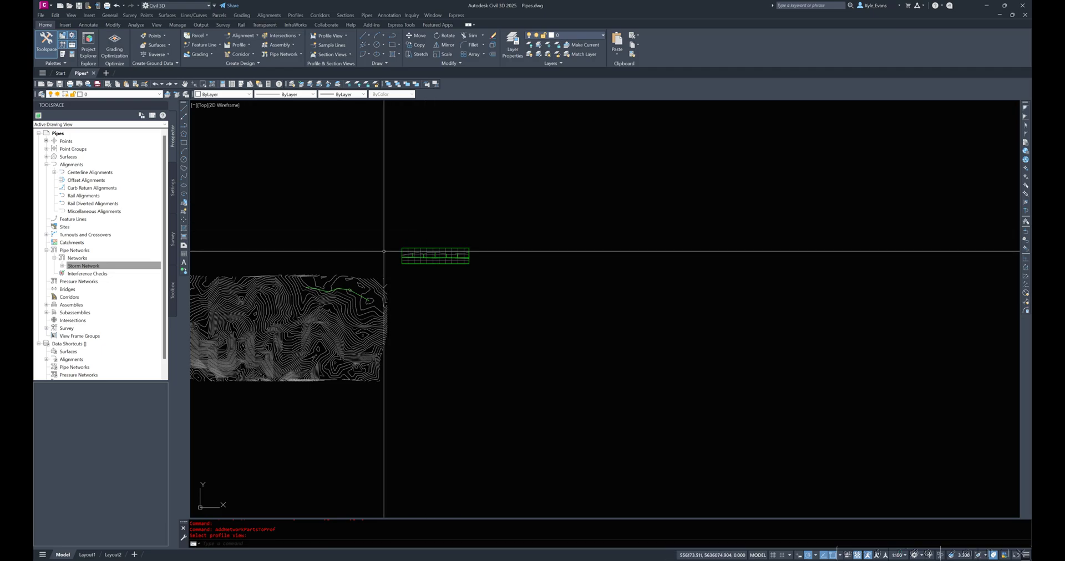
- Examine station 0+000 at the start of the profile view and at Structure-1 in plan
{"action": "scroll", "coordinate": [441, 255], "scroll_direction": "up", "scroll_amount": 3}
{"action": "middle_click_drag", "start_coordinate": [307, 268], "coordinate": [350, 285]}
{"action": "middle_click_drag", "start_coordinate": [291, 367], "coordinate": [308, 356]}
{"action": "scroll", "coordinate": [362, 383], "scroll_direction": "up", "scroll_amount": 8}
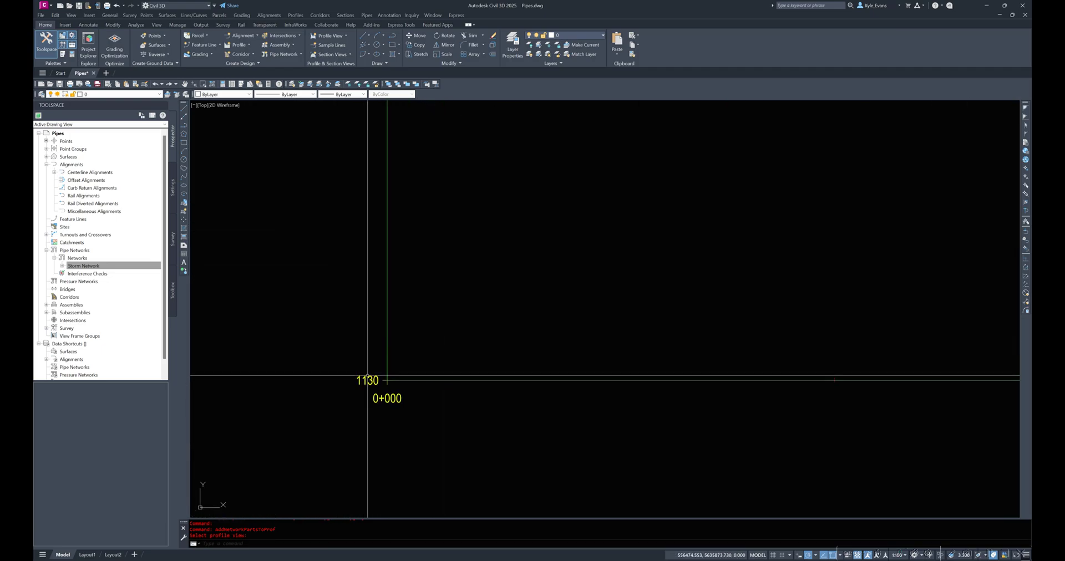
{"action": "scroll", "coordinate": [362, 383], "scroll_direction": "down", "scroll_amount": 8}
{"action": "scroll", "coordinate": [388, 349], "scroll_direction": "up", "scroll_amount": 5}
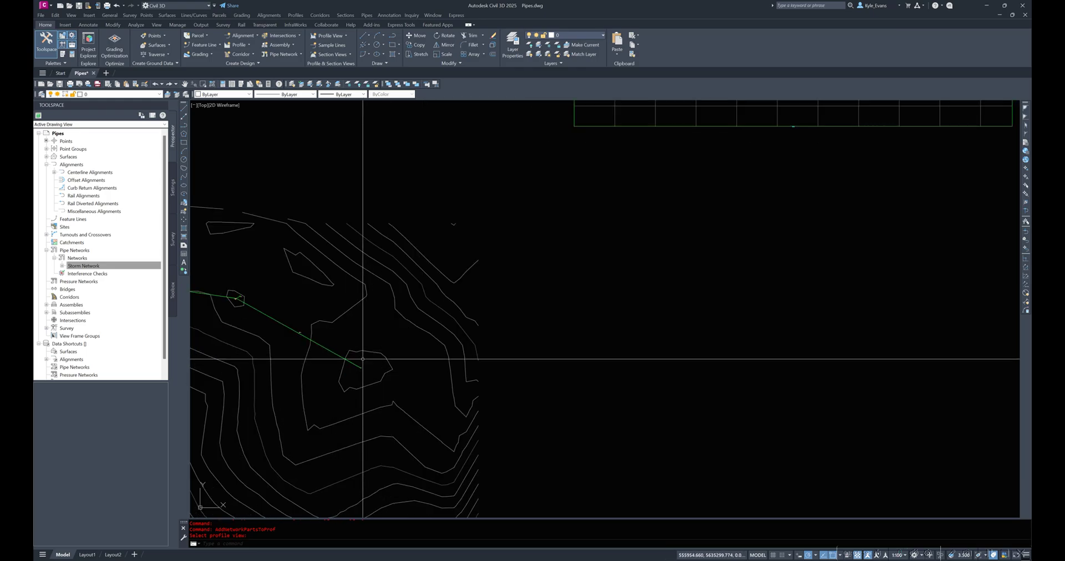
{"action": "scroll", "coordinate": [362, 358], "scroll_direction": "up", "scroll_amount": 5}
{"action": "scroll", "coordinate": [393, 236], "scroll_direction": "up", "scroll_amount": 3}
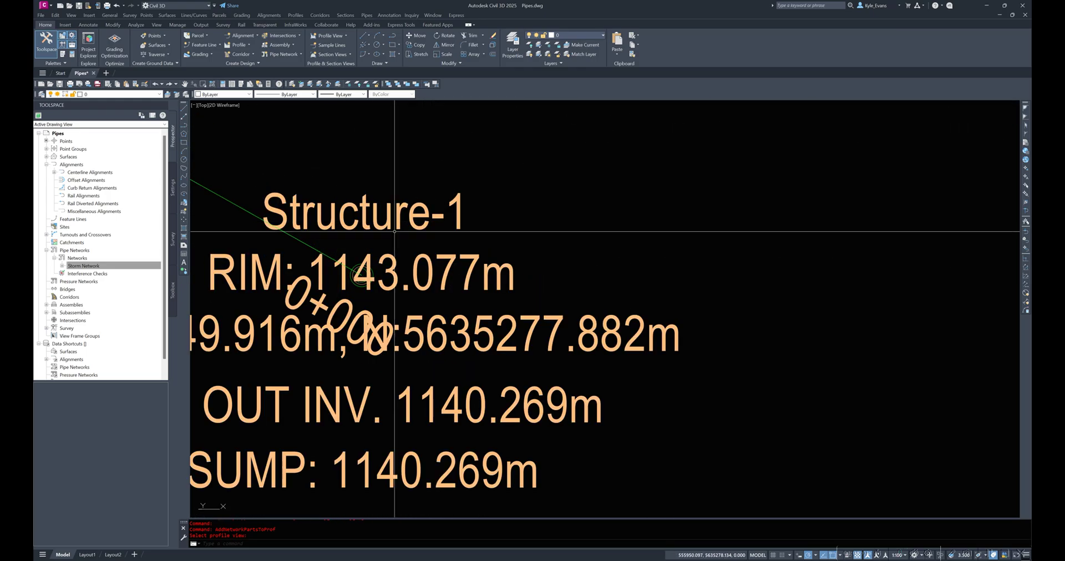
{"action": "scroll", "coordinate": [339, 302], "scroll_direction": "down", "scroll_amount": 6}
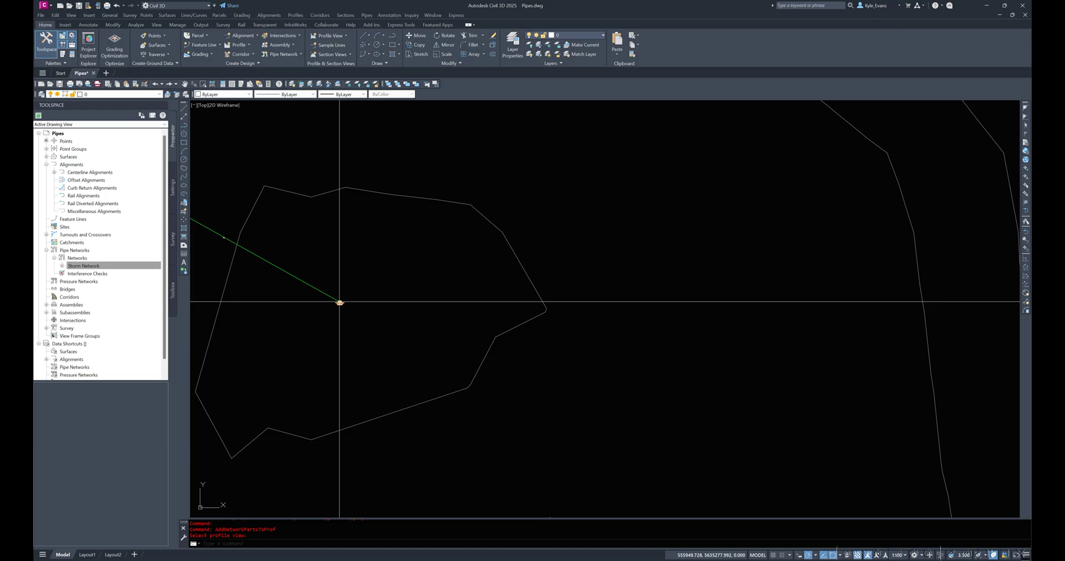
{"action": "scroll", "coordinate": [339, 302], "scroll_direction": "down", "scroll_amount": 5}
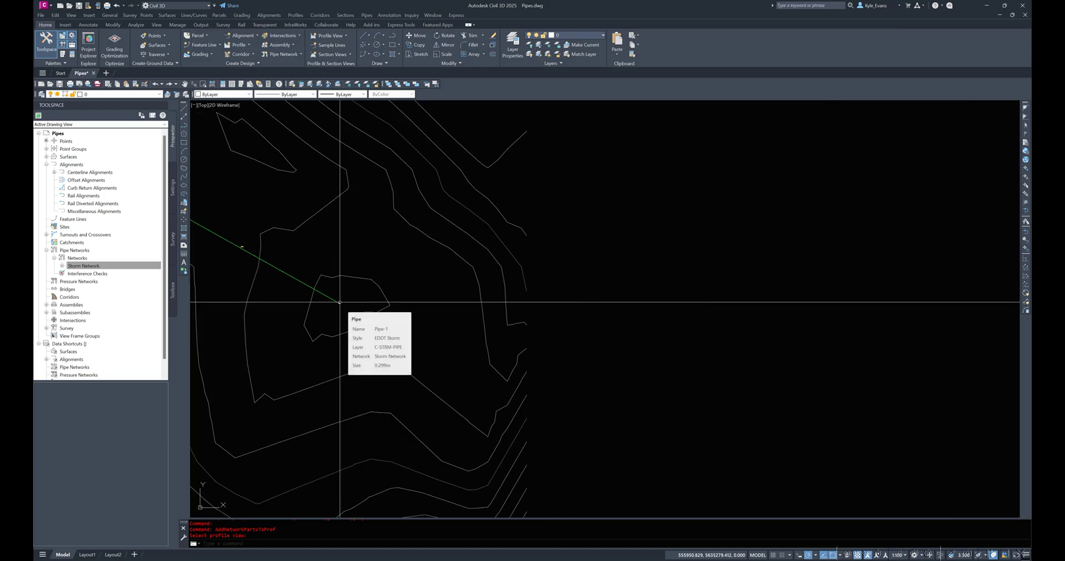
{"action": "scroll", "coordinate": [339, 302], "scroll_direction": "up", "scroll_amount": 10}
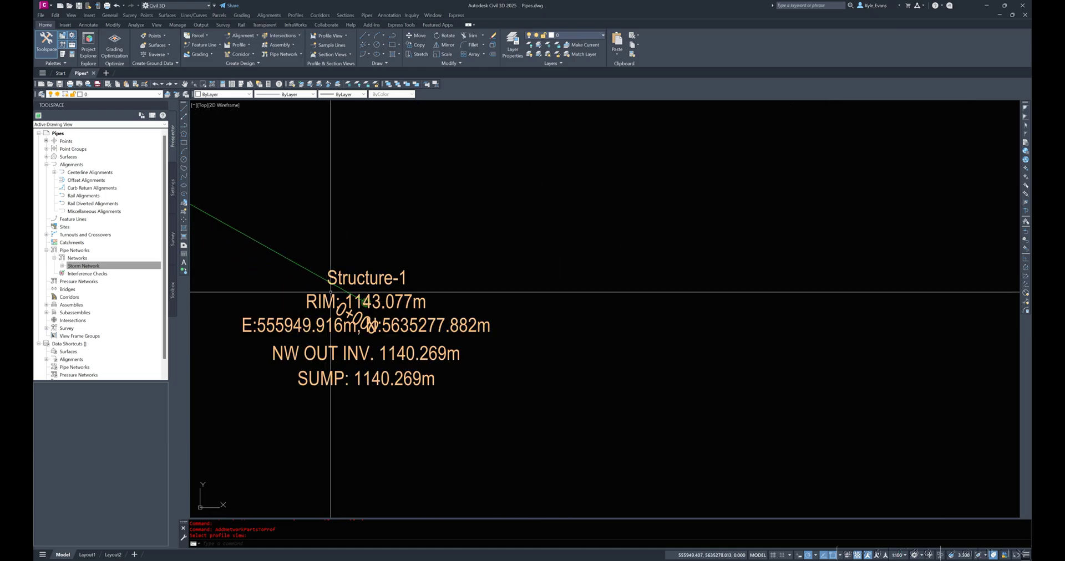
- Reverse the direction of the Pipeline Alignment, selecting it near Structure-3 in plan and accepting the warning
{"action": "scroll", "coordinate": [355, 323], "scroll_direction": "down", "scroll_amount": 10}
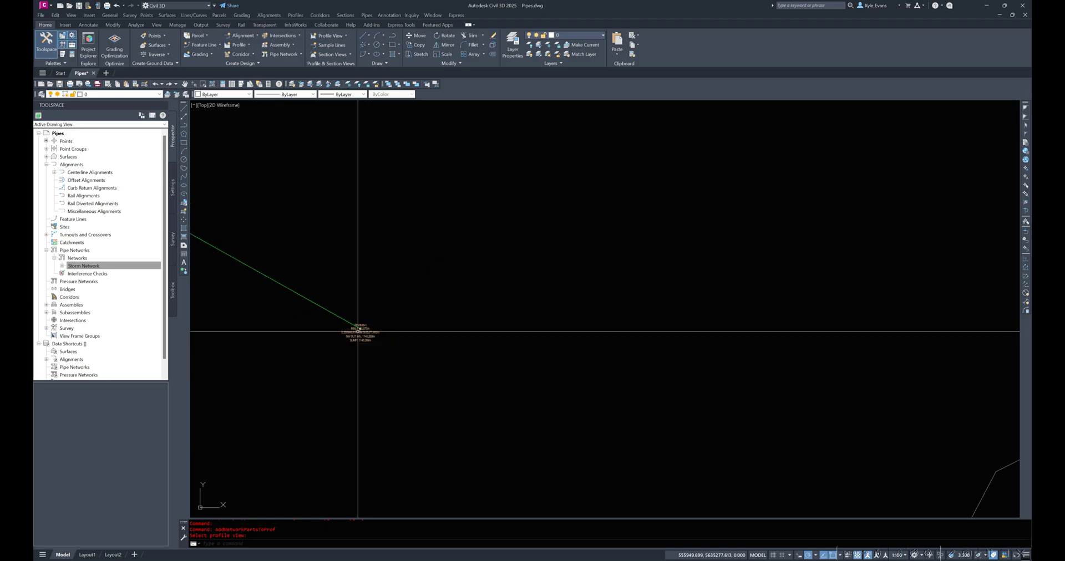
{"action": "scroll", "coordinate": [344, 332], "scroll_direction": "up", "scroll_amount": 5}
{"action": "scroll", "coordinate": [355, 322], "scroll_direction": "up", "scroll_amount": 8}
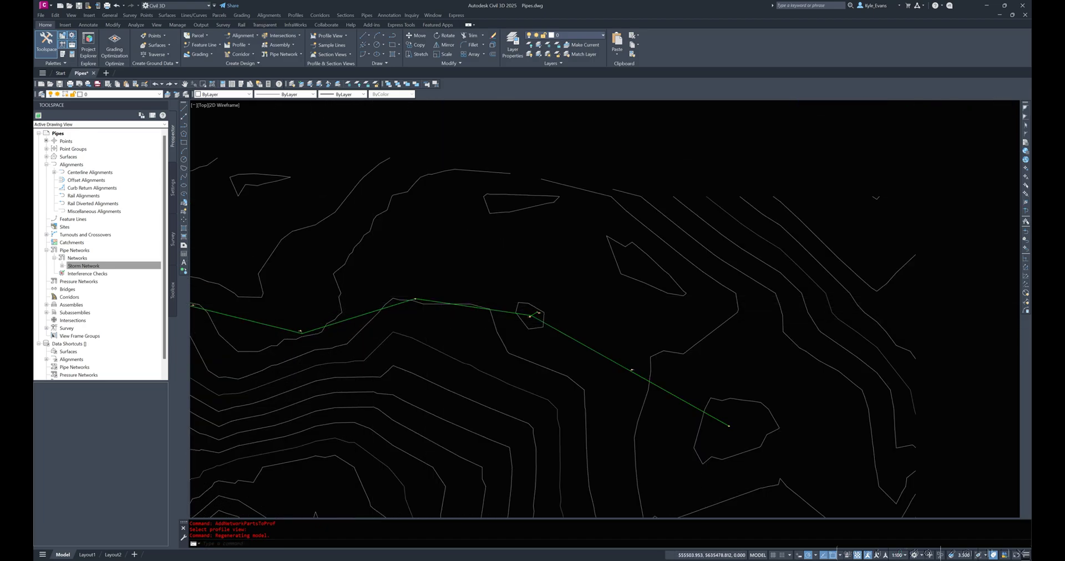
{"action": "scroll", "coordinate": [571, 335], "scroll_direction": "up", "scroll_amount": 4}
{"action": "scroll", "coordinate": [325, 293], "scroll_direction": "down", "scroll_amount": 7}
{"action": "mouse_move", "coordinate": [327, 287]}
{"action": "middle_mouse_down"}
{"action": "mouse_move", "coordinate": [547, 305]}
{"action": "mouse_move", "coordinate": [787, 293]}
{"action": "middle_mouse_up"}
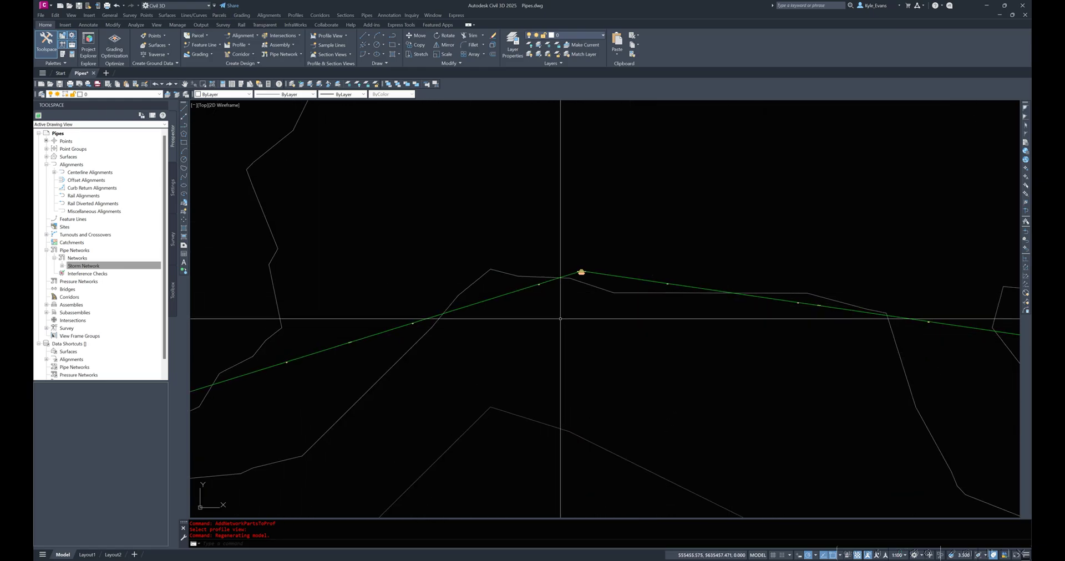
{"action": "left_click", "coordinate": [554, 279]}
{"action": "key", "text": "Escape"}
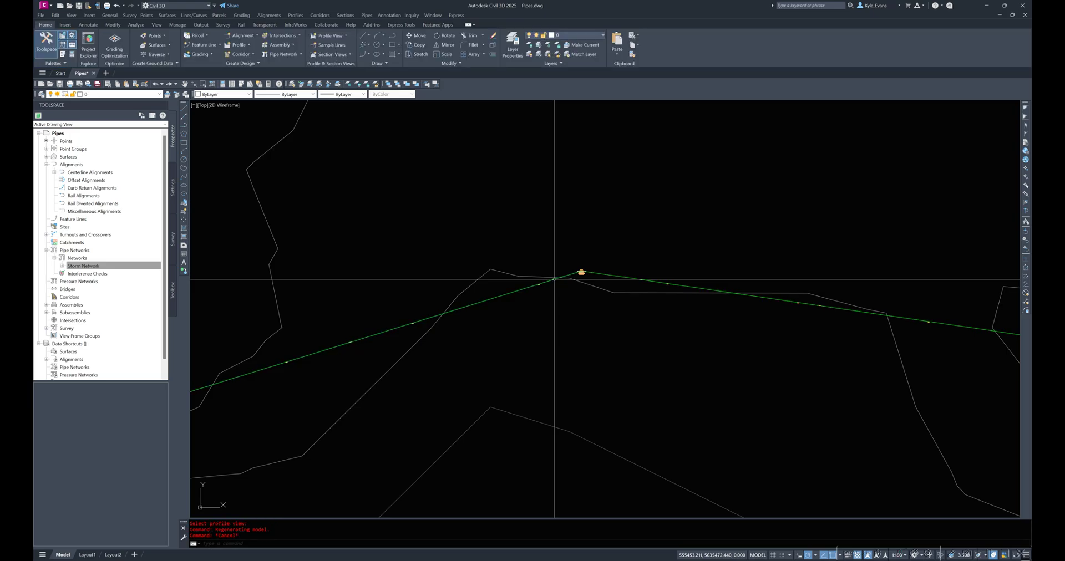
{"action": "left_click", "coordinate": [553, 279]}
{"action": "scroll", "coordinate": [561, 277], "scroll_direction": "up", "scroll_amount": 3}
{"action": "key", "text": "Escape"}
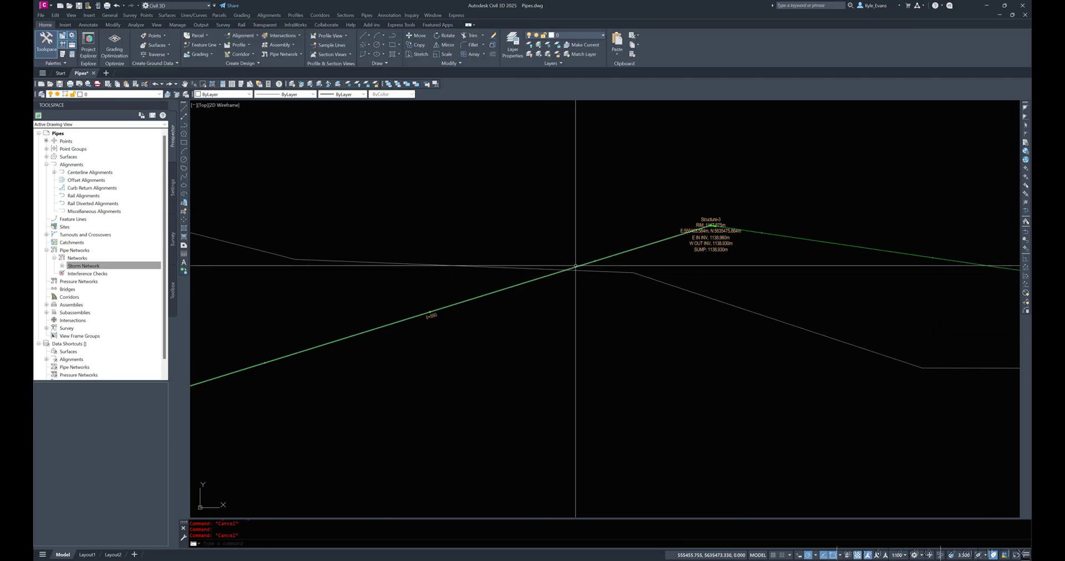
{"action": "left_click", "coordinate": [575, 266]}
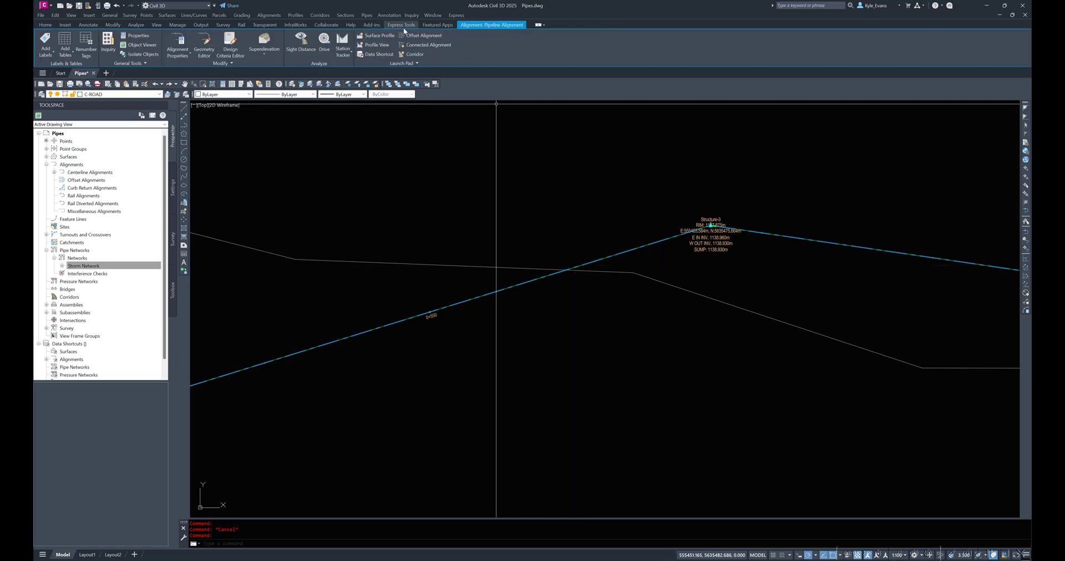
{"action": "left_click", "coordinate": [267, 16]}
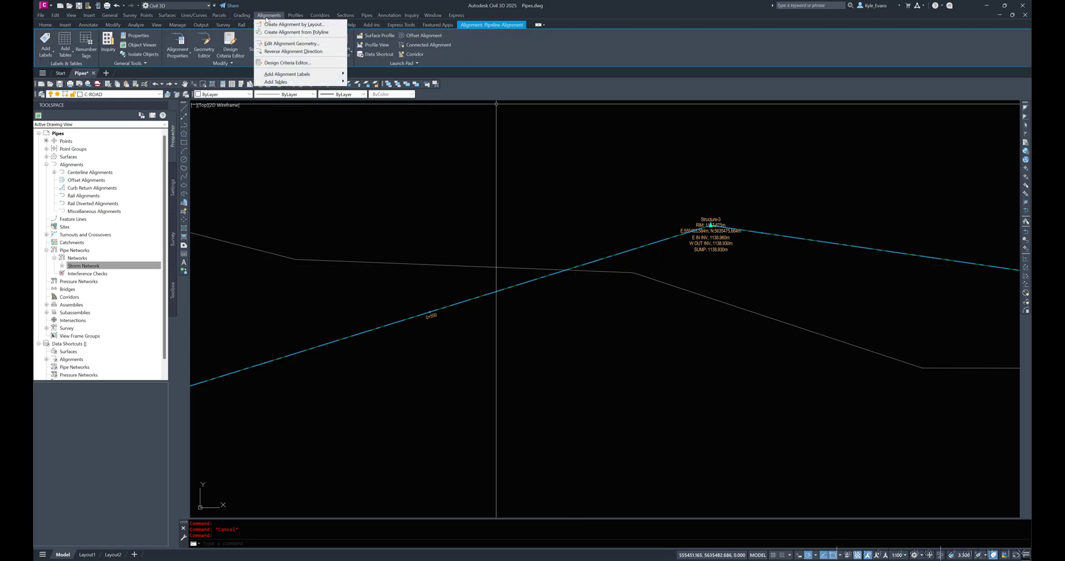
{"action": "left_click", "coordinate": [284, 53]}
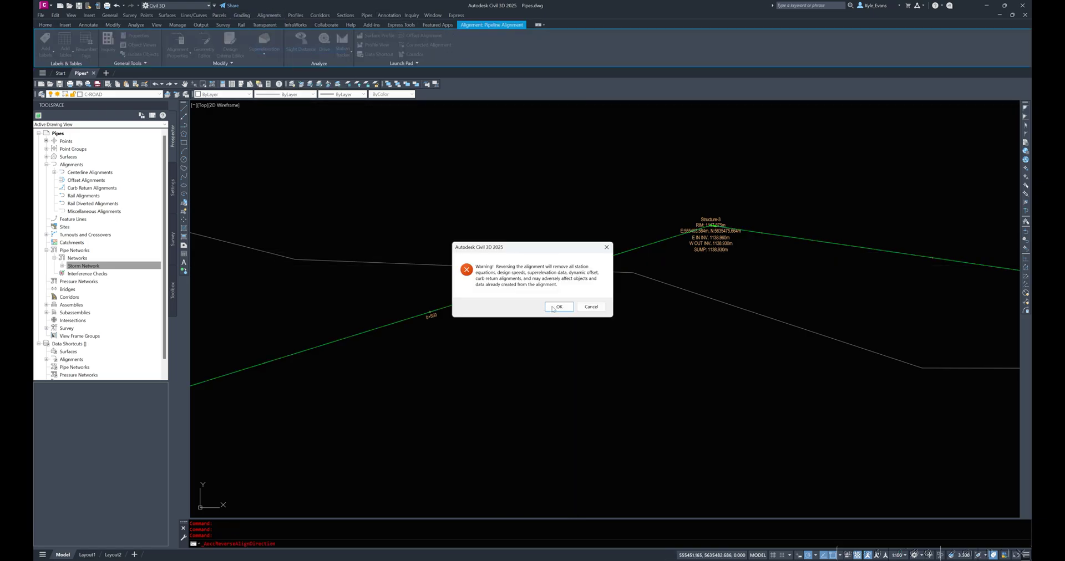
{"action": "left_click", "coordinate": [558, 308]}
- Examine the order of the storm pipes and structures in the profile view of the reversed alignment
{"action": "scroll", "coordinate": [447, 345], "scroll_direction": "down", "scroll_amount": 6}
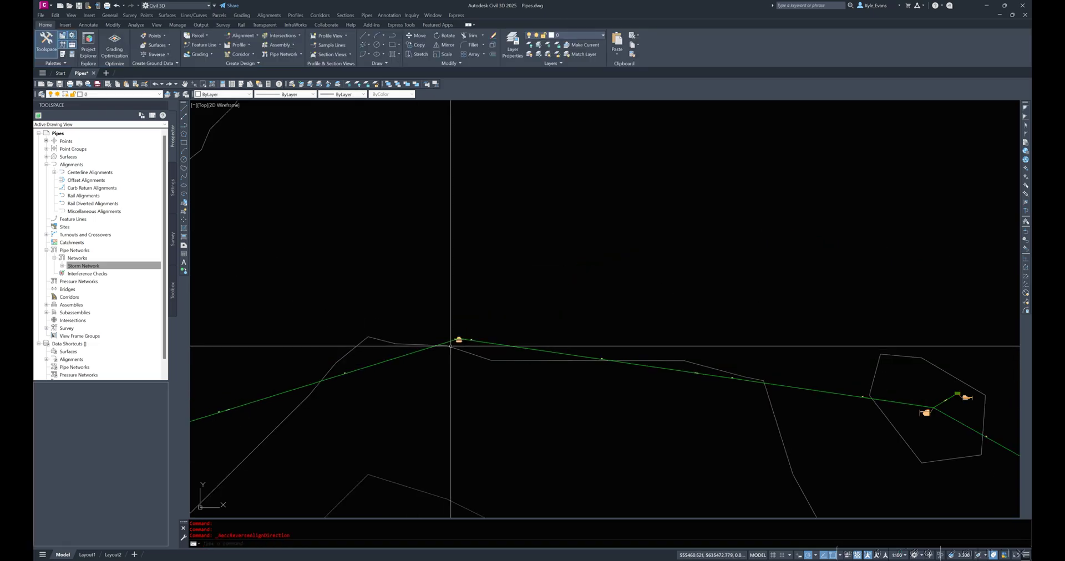
{"action": "scroll", "coordinate": [673, 258], "scroll_direction": "up", "scroll_amount": 5}
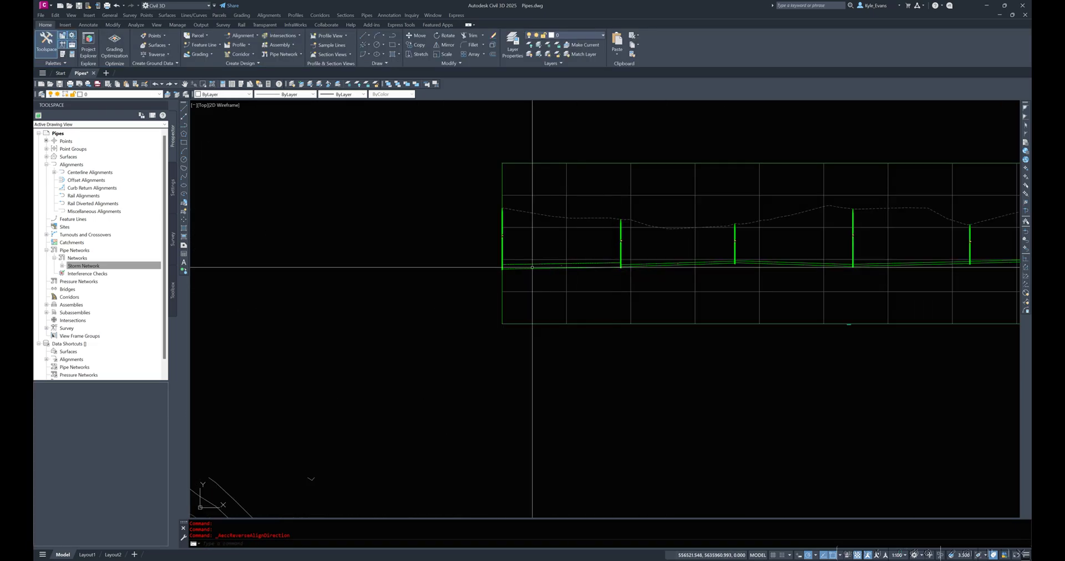
{"action": "scroll", "coordinate": [499, 261], "scroll_direction": "up", "scroll_amount": 3}
{"action": "scroll", "coordinate": [531, 269], "scroll_direction": "down", "scroll_amount": 5}
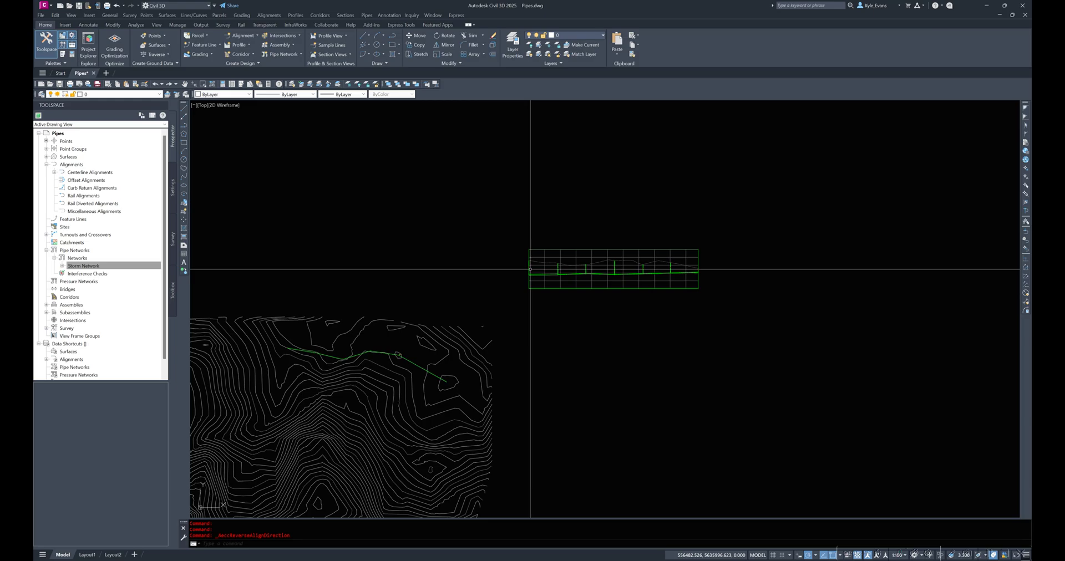
{"action": "scroll", "coordinate": [592, 294], "scroll_direction": "up", "scroll_amount": 3}
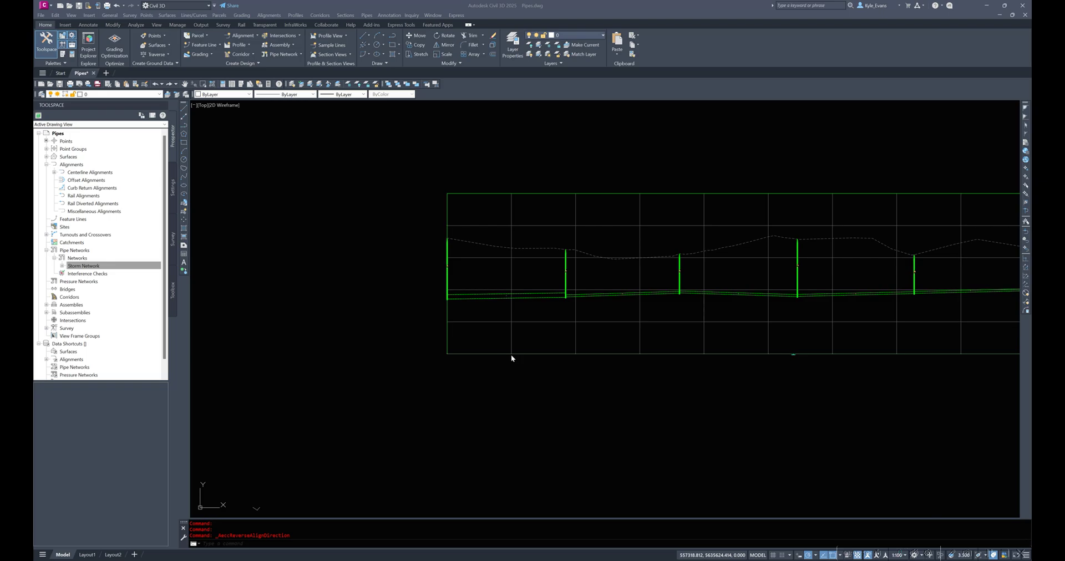
{"action": "middle_click_drag", "start_coordinate": [603, 321], "coordinate": [435, 320]}
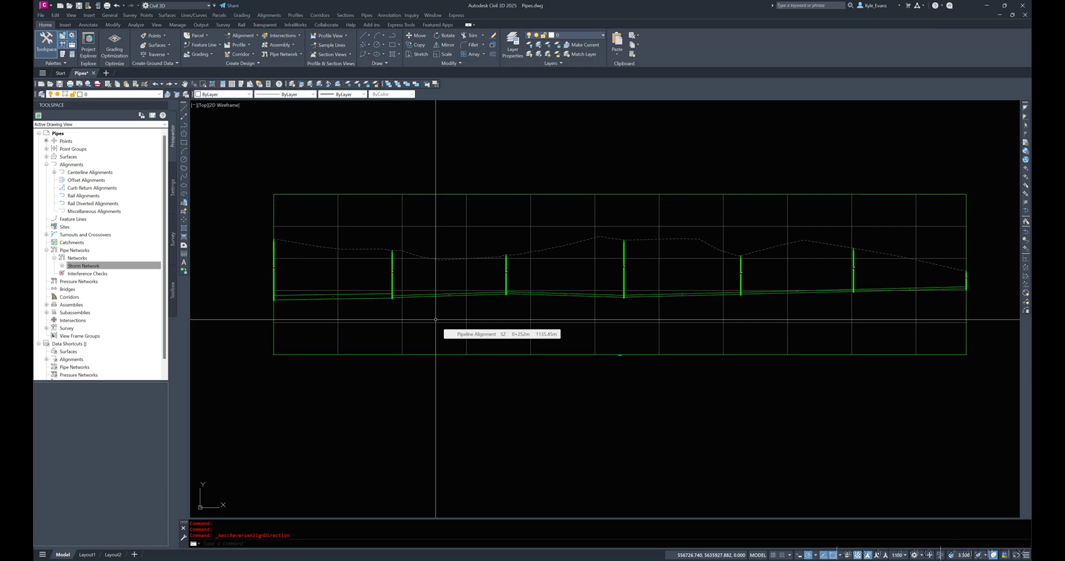
- Select the two pipes meeting at the second structure from the profile view's start to compare their end elevations
{"action": "scroll", "coordinate": [435, 319], "scroll_direction": "up", "scroll_amount": 6}
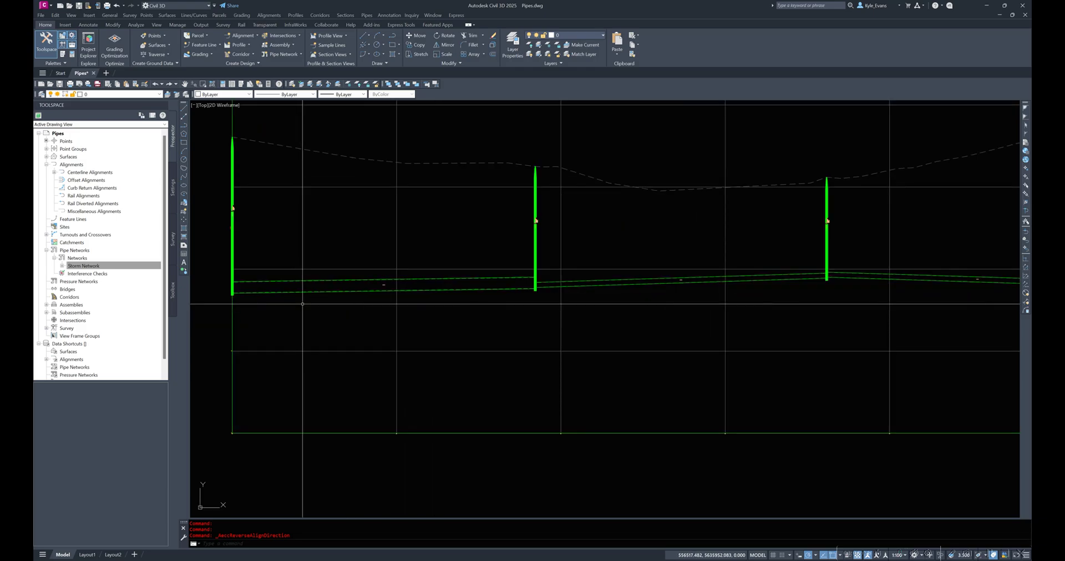
{"action": "middle_click_drag", "start_coordinate": [670, 262], "coordinate": [492, 258]}
{"action": "scroll", "coordinate": [519, 282], "scroll_direction": "up", "scroll_amount": 4}
{"action": "left_click", "coordinate": [394, 278]}
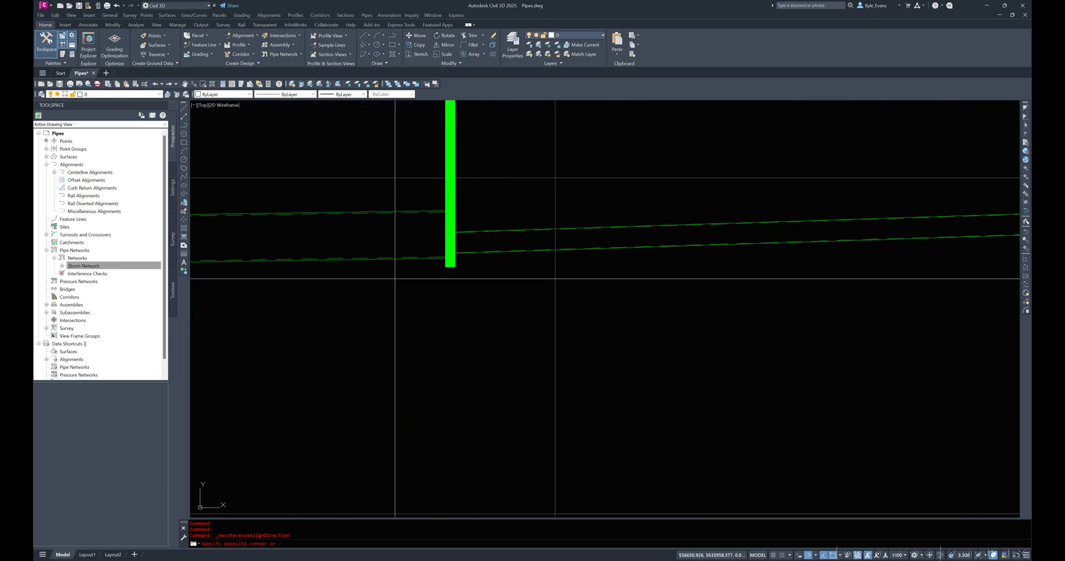
{"action": "left_click", "coordinate": [375, 248]}
{"action": "left_click", "coordinate": [500, 260]}
{"action": "left_click", "coordinate": [478, 233]}
{"action": "scroll", "coordinate": [463, 237], "scroll_direction": "up", "scroll_amount": 5}
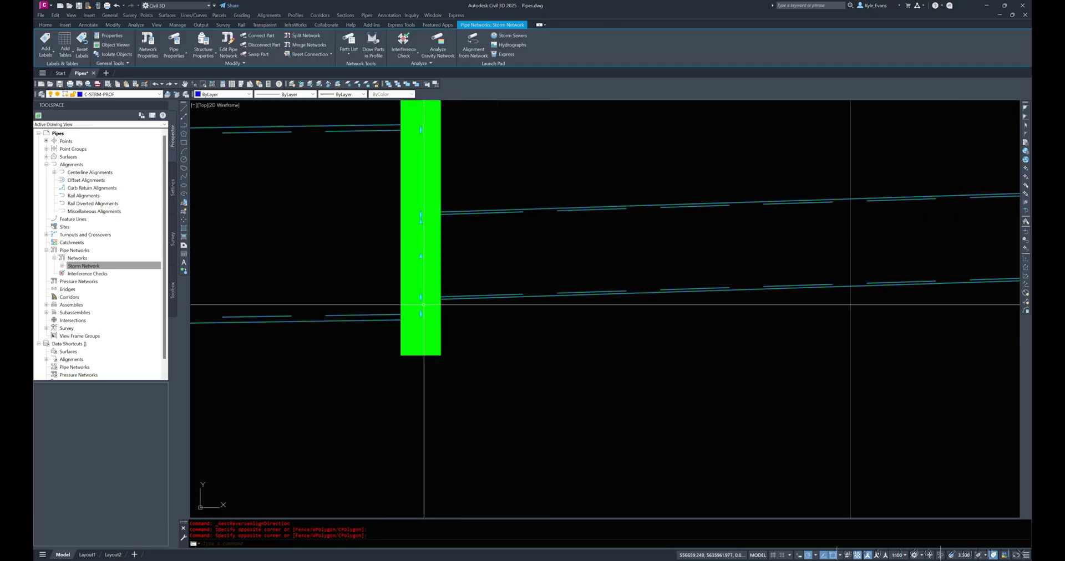
- Measure the vertical distance between the incoming and outgoing pipe ends inside the second structure of the profile view
{"action": "scroll", "coordinate": [413, 331], "scroll_direction": "up", "scroll_amount": 3}
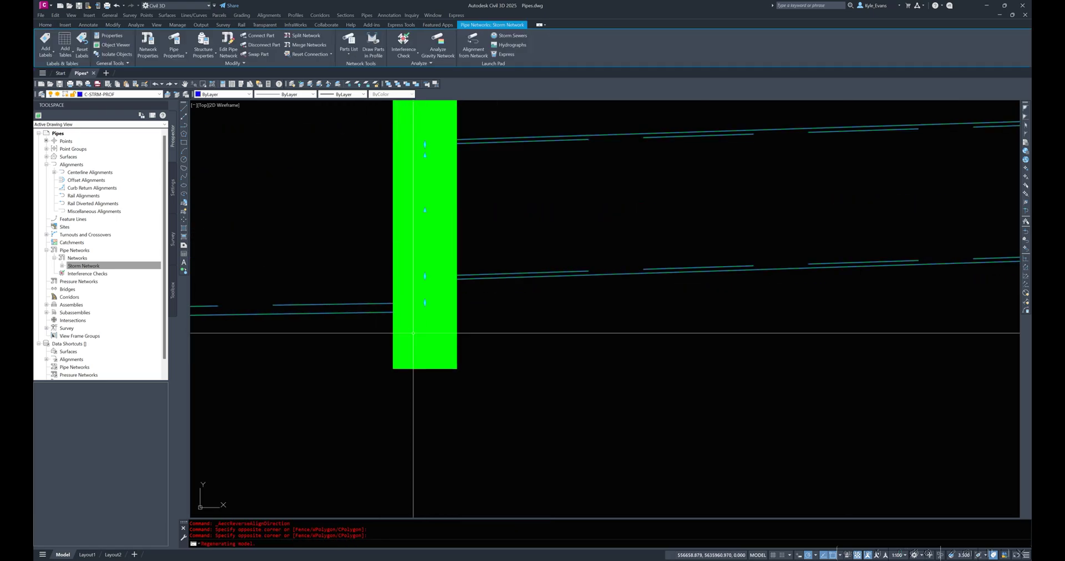
{"action": "type", "text": "dist"}
{"action": "key", "text": "Return"}
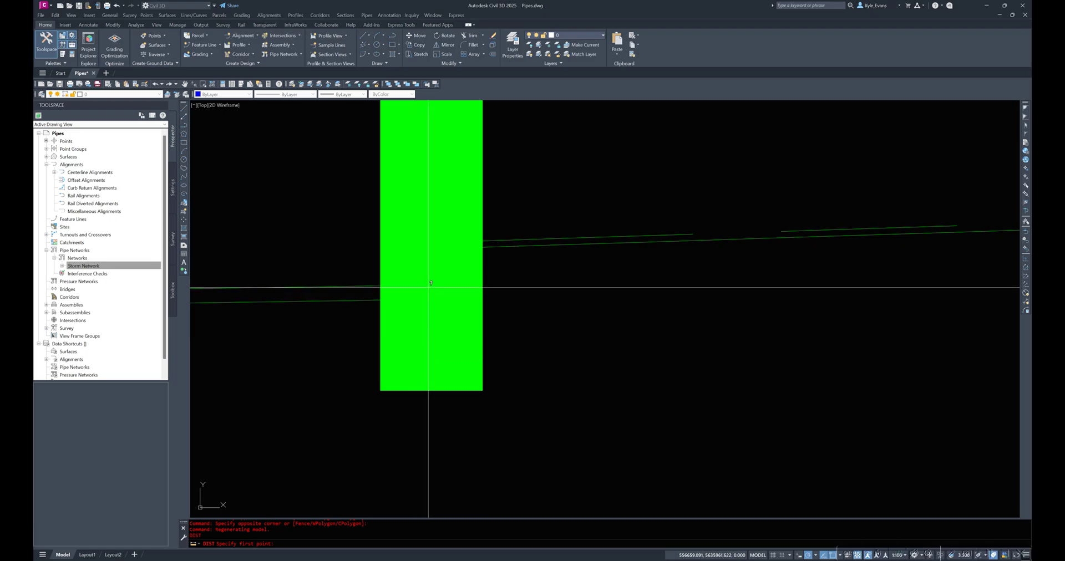
{"action": "left_click", "coordinate": [428, 289]}
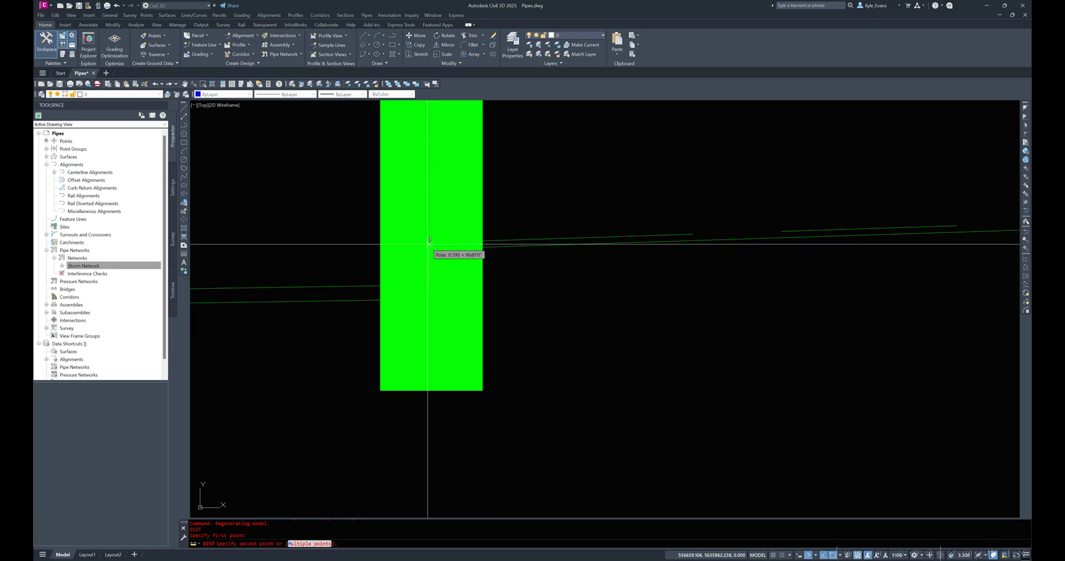
{"action": "left_click", "coordinate": [428, 244]}
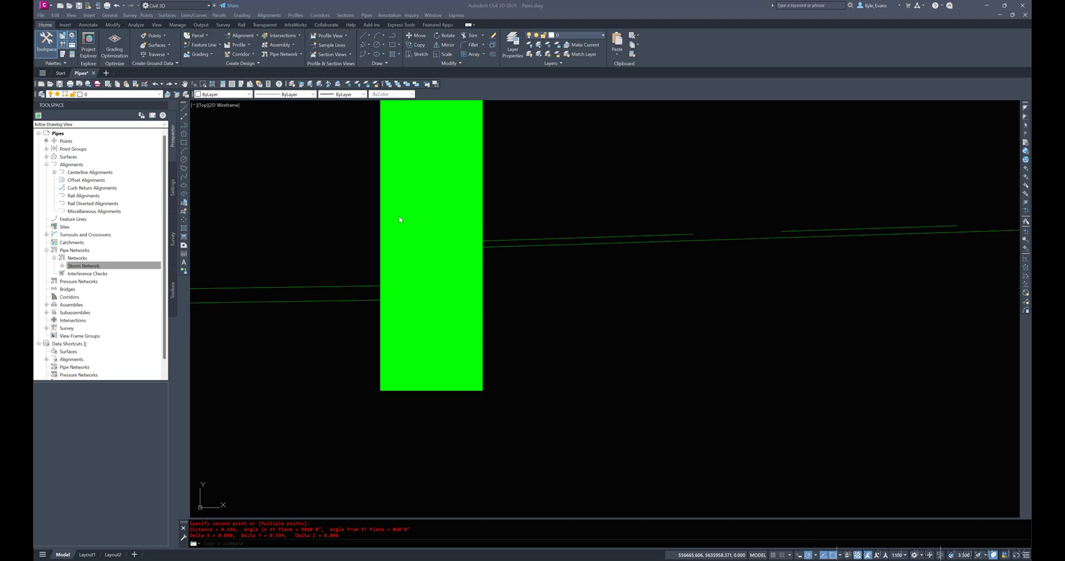
- Stretch the end of Pipe-3 at Structure-4 in the profile view so its invert matches that of Pipe-4
{"action": "scroll", "coordinate": [542, 300], "scroll_direction": "down", "scroll_amount": 10}
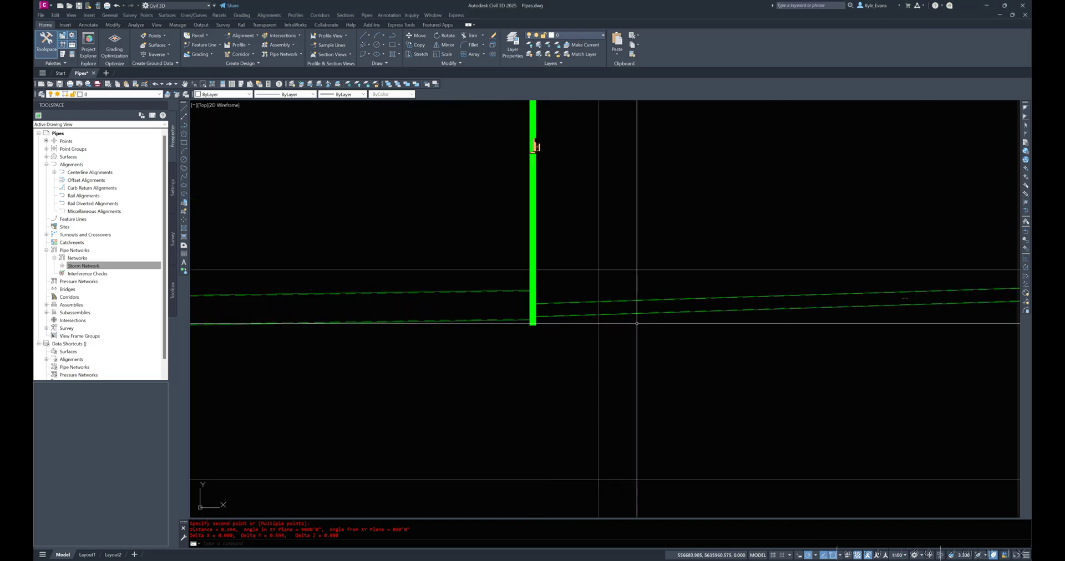
{"action": "middle_click_drag", "start_coordinate": [535, 145], "coordinate": [910, 152]}
{"action": "mouse_move", "coordinate": [387, 314]}
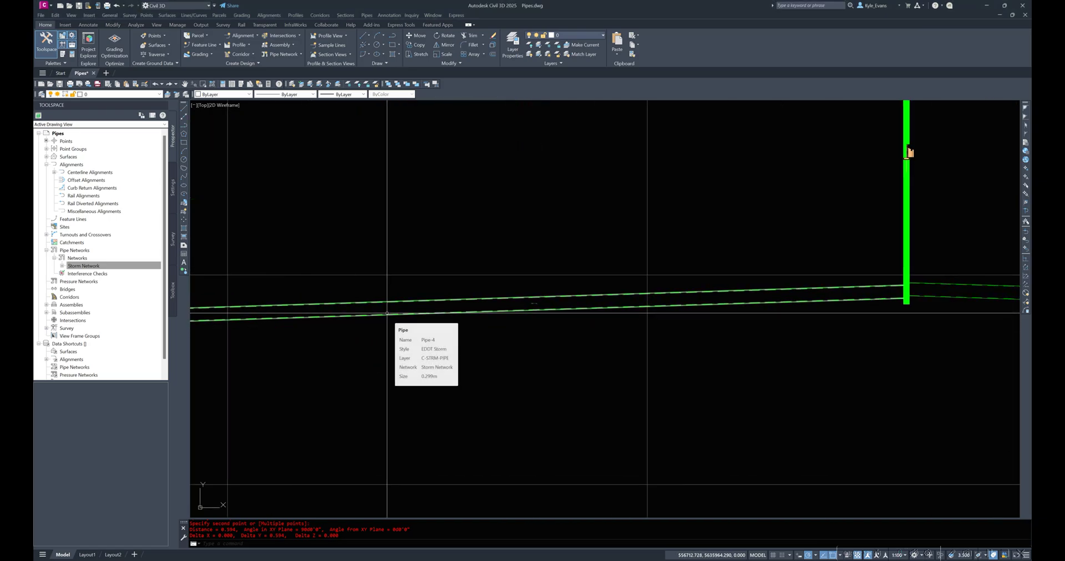
{"action": "middle_click_drag", "start_coordinate": [622, 260], "coordinate": [140, 244]}
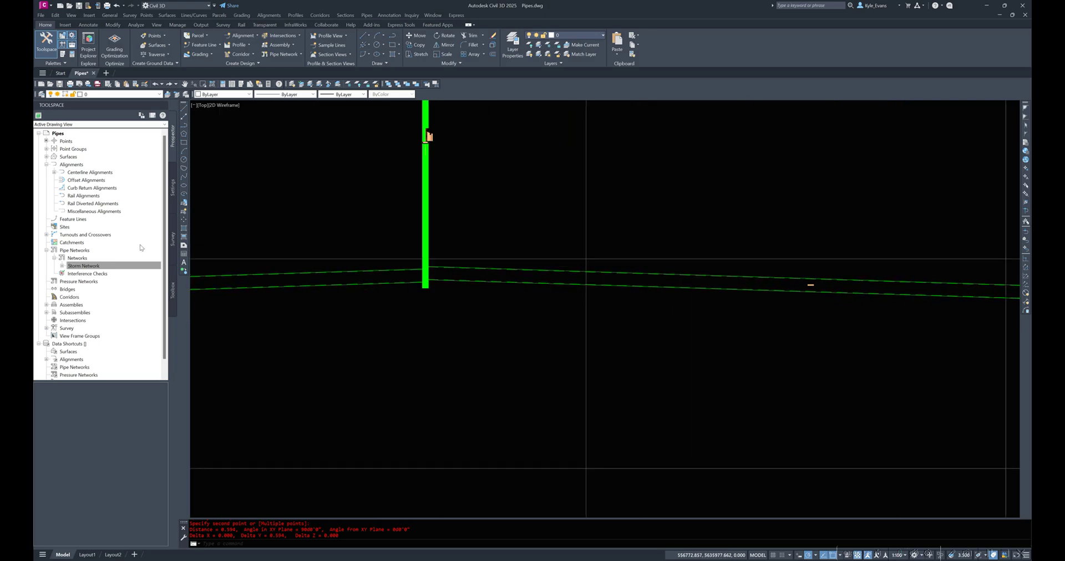
{"action": "scroll", "coordinate": [302, 260], "scroll_direction": "up", "scroll_amount": 5}
{"action": "scroll", "coordinate": [642, 321], "scroll_direction": "up", "scroll_amount": 6}
{"action": "left_click", "coordinate": [680, 322]}
{"action": "key", "text": "Escape"}
{"action": "left_click", "coordinate": [645, 314]}
{"action": "left_click", "coordinate": [619, 263]}
{"action": "left_click", "coordinate": [514, 324]}
{"action": "left_click", "coordinate": [488, 287]}
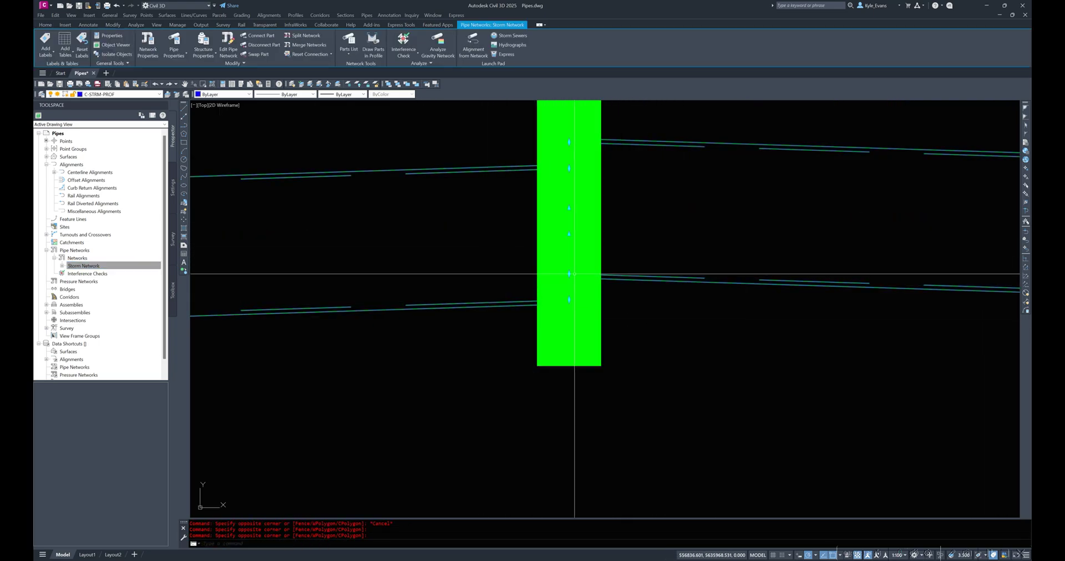
{"action": "left_click", "coordinate": [569, 273]}
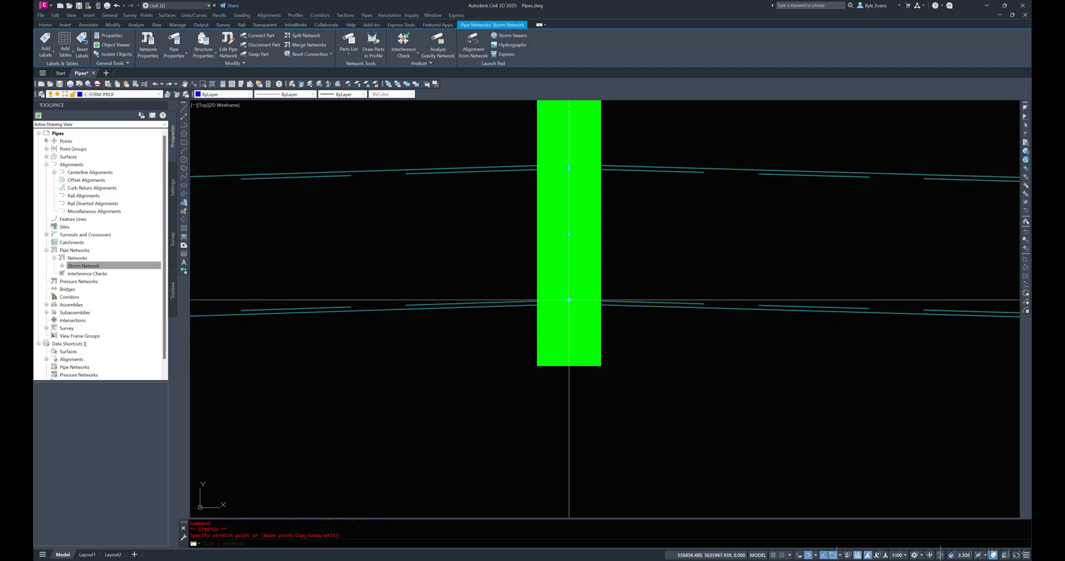
{"action": "scroll", "coordinate": [511, 331], "scroll_direction": "up", "scroll_amount": 4}
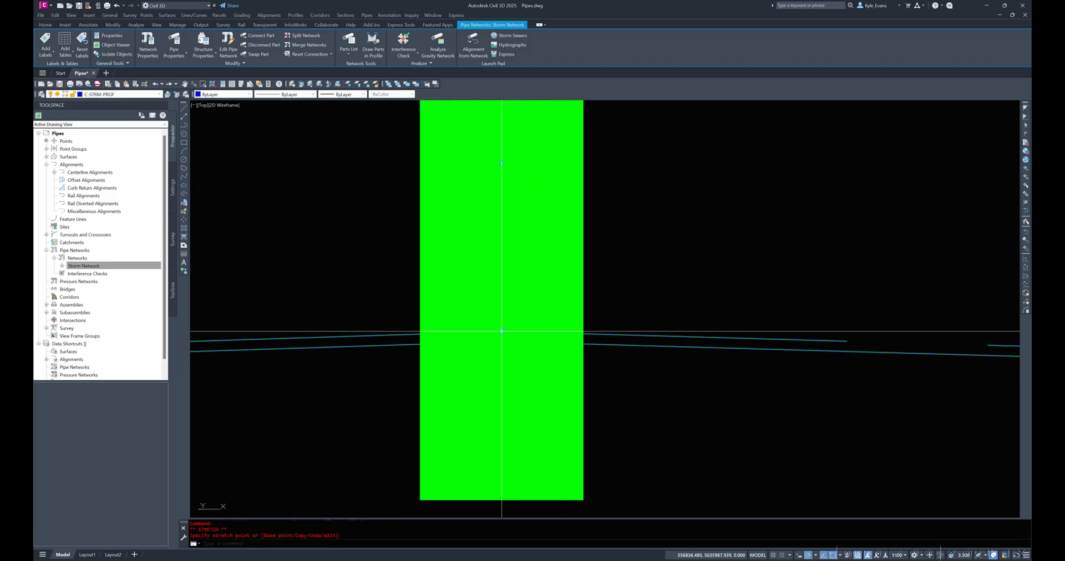
{"action": "scroll", "coordinate": [501, 331], "scroll_direction": "down", "scroll_amount": 2}
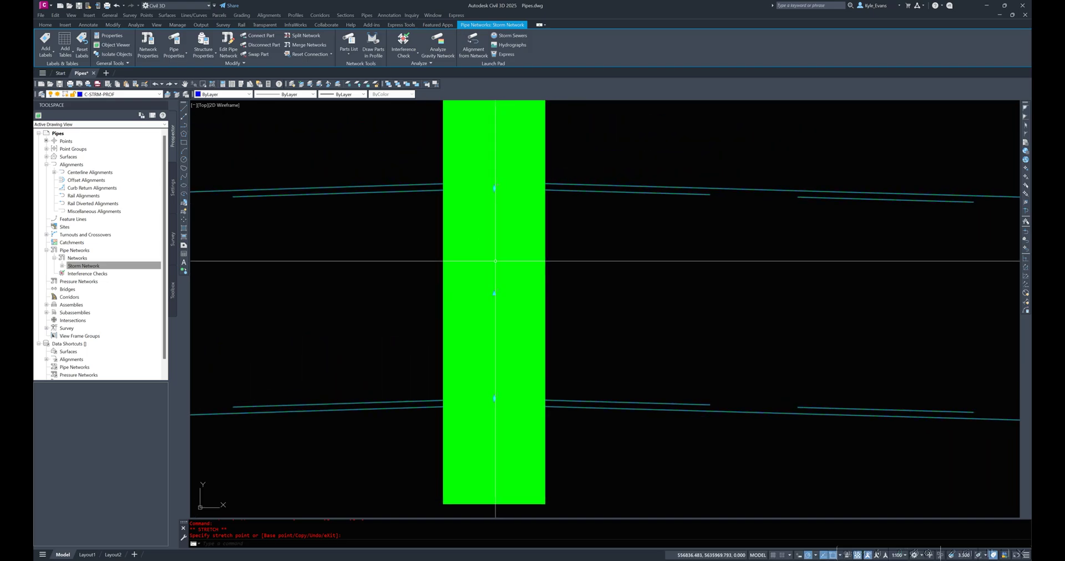
- Raise the end of Pipe-3 at Structure-4 straight up by 0.6 drawing units in the profile view
{"action": "key", "text": "Escape"}
{"action": "left_click", "coordinate": [626, 219]}
{"action": "left_click", "coordinate": [596, 176]}
{"action": "left_click", "coordinate": [493, 397]}
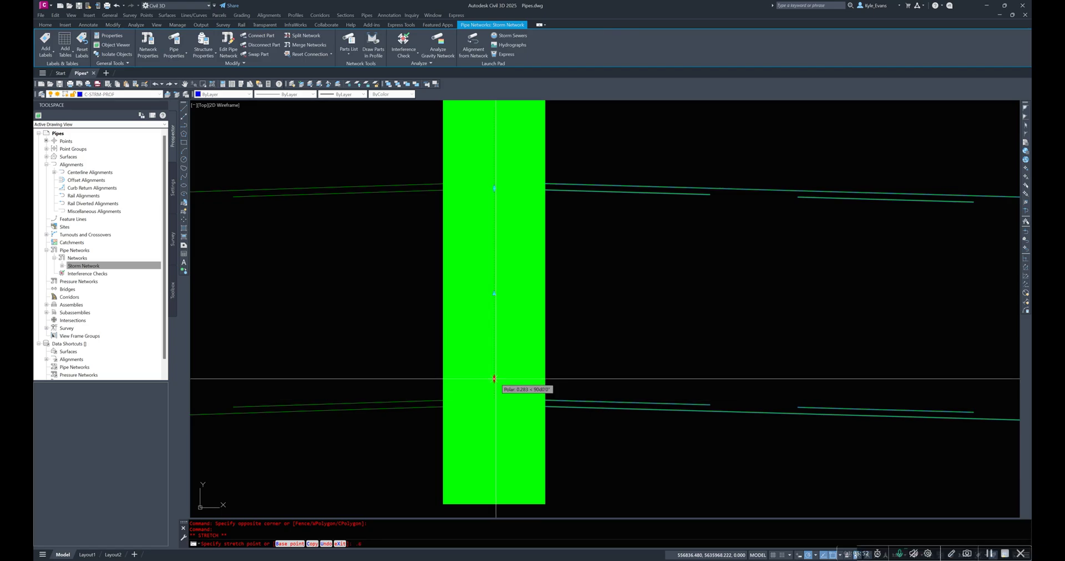
{"action": "key", "text": "Return"}
{"action": "key", "text": "Escape"}
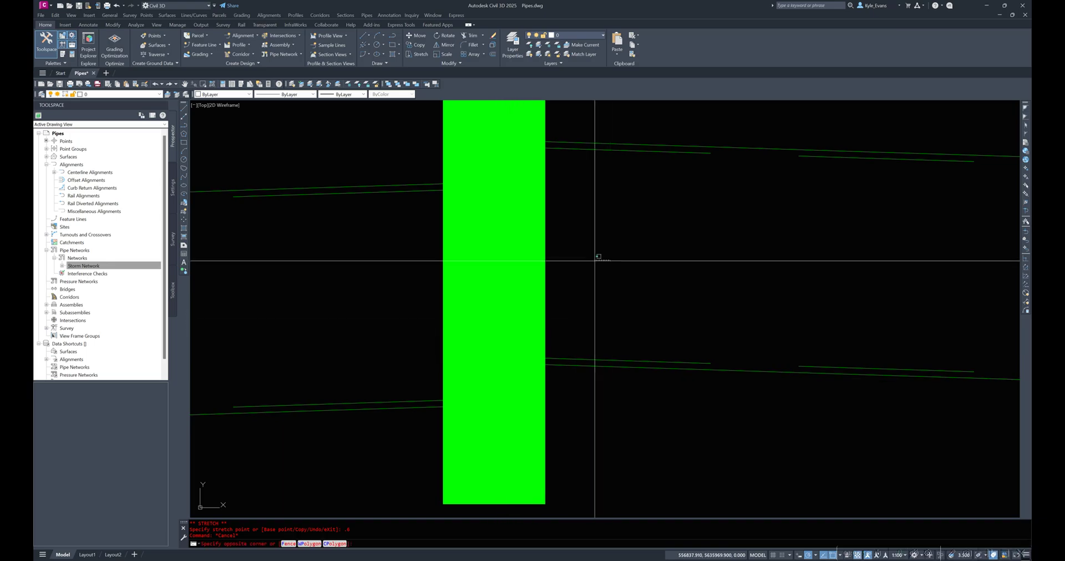
- Check the invert elevations of Pipe-3 and Pipe-4 in the connections of Structure-4's properties
{"action": "left_click", "coordinate": [527, 266]}
{"action": "right_click", "coordinate": [526, 266]}
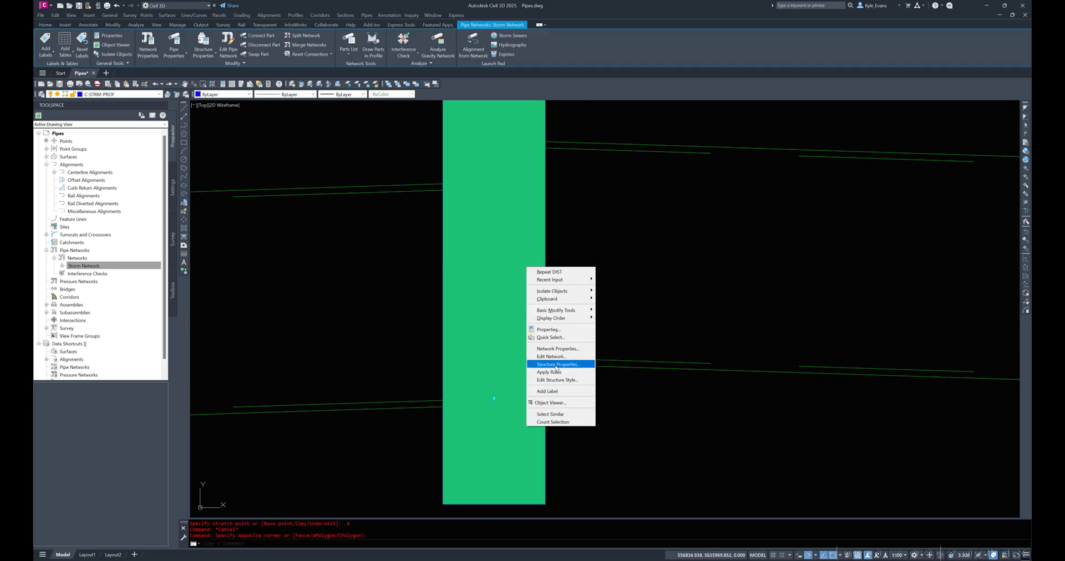
{"action": "left_click", "coordinate": [558, 364]}
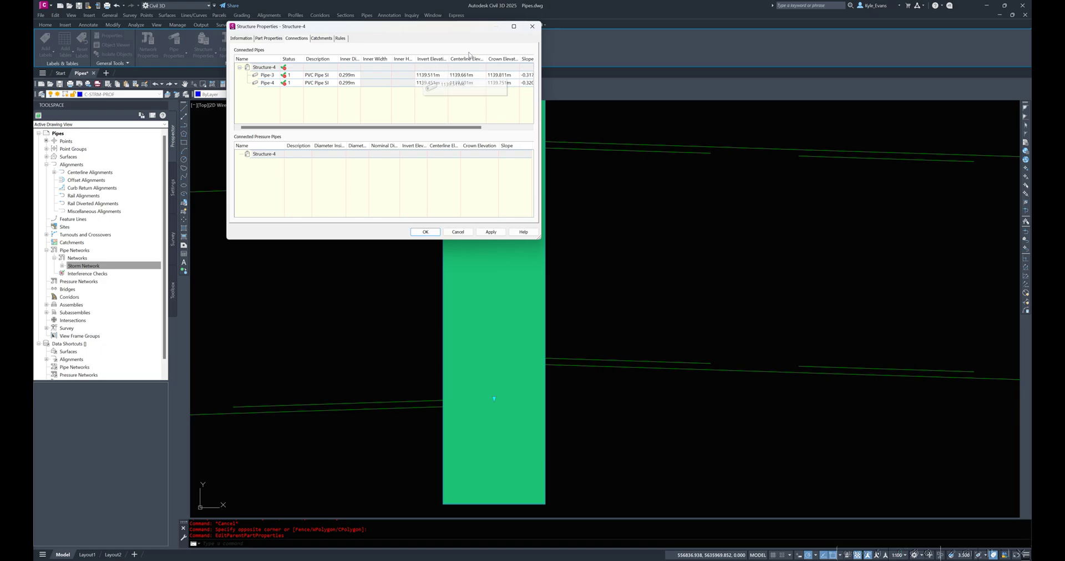
{"action": "left_click", "coordinate": [532, 26]}
{"action": "scroll", "coordinate": [365, 319], "scroll_direction": "down", "scroll_amount": 6}
{"action": "scroll", "coordinate": [365, 319], "scroll_direction": "down", "scroll_amount": 3}
{"action": "key", "text": "Escape"}
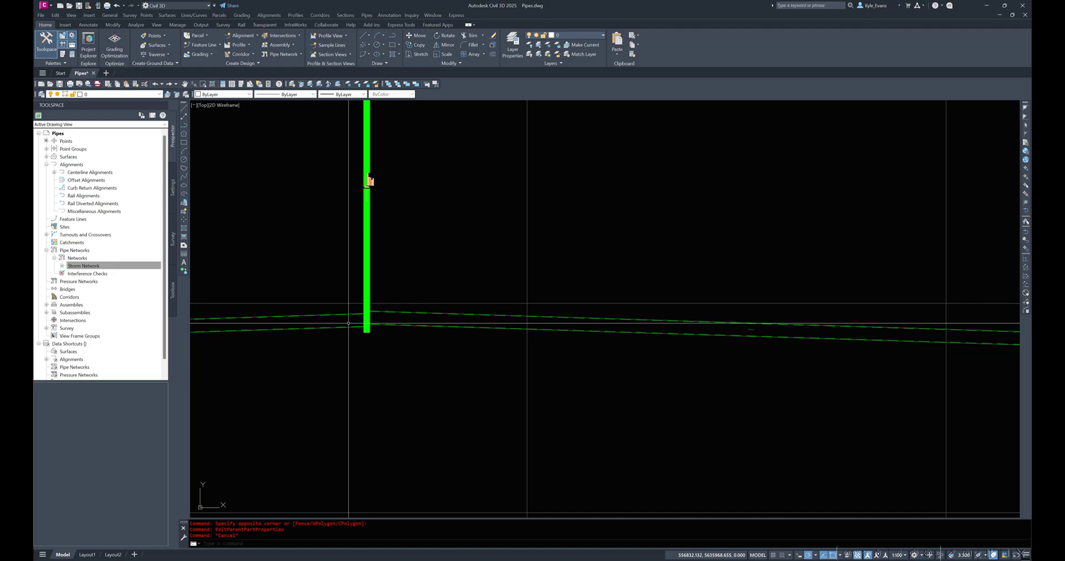
{"action": "scroll", "coordinate": [409, 325], "scroll_direction": "up", "scroll_amount": 2}
{"action": "left_click", "coordinate": [409, 315]}
{"action": "left_click", "coordinate": [383, 336]}
{"action": "scroll", "coordinate": [383, 337], "scroll_direction": "down", "scroll_amount": 2}
{"action": "right_click", "coordinate": [383, 337]}
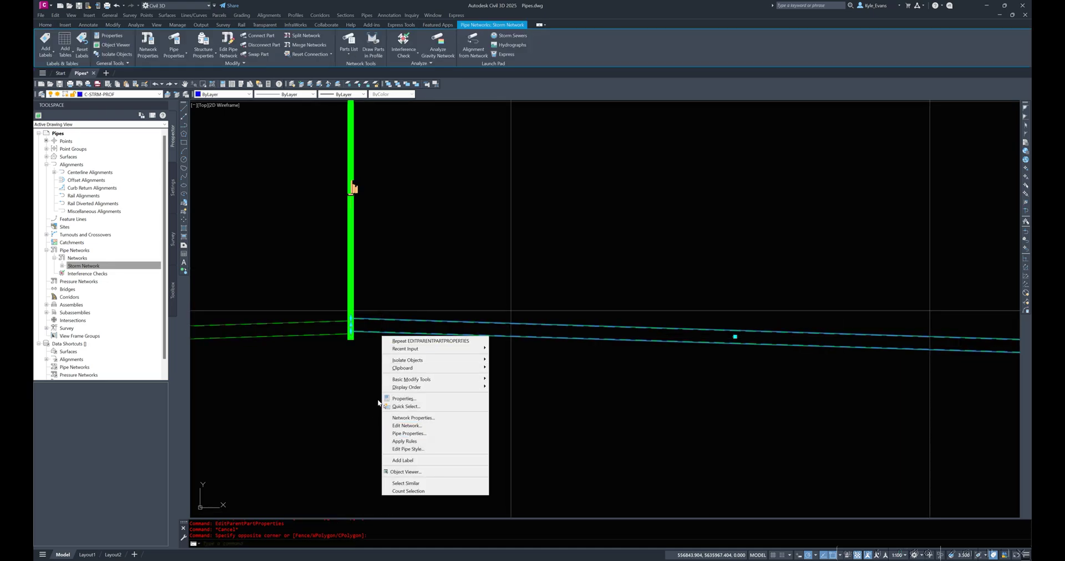
{"action": "key", "text": "Escape"}
{"action": "scroll", "coordinate": [378, 395], "scroll_direction": "down", "scroll_amount": 5}
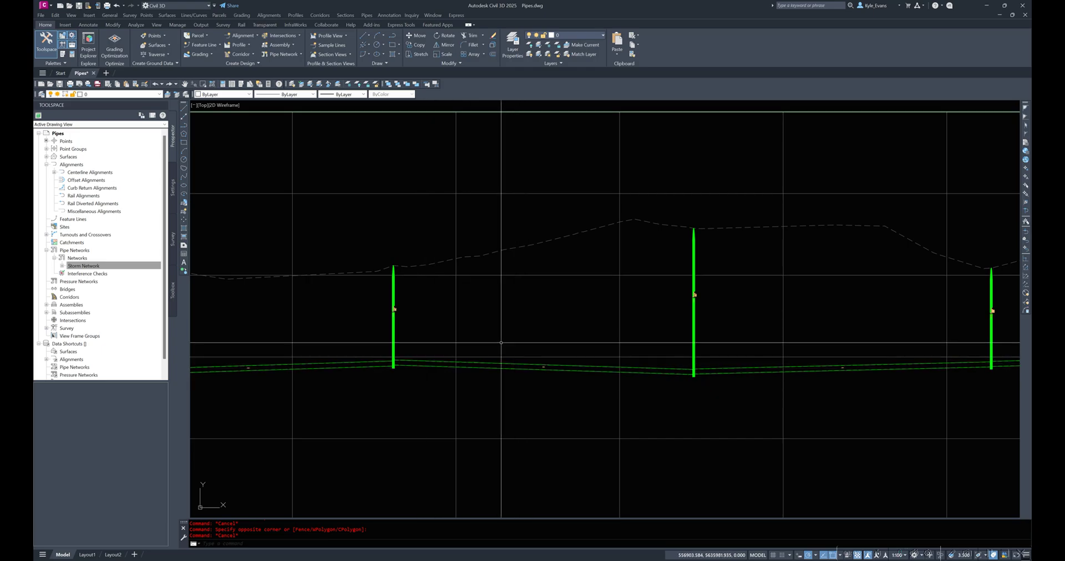
{"action": "scroll", "coordinate": [228, 371], "scroll_direction": "up", "scroll_amount": 8}
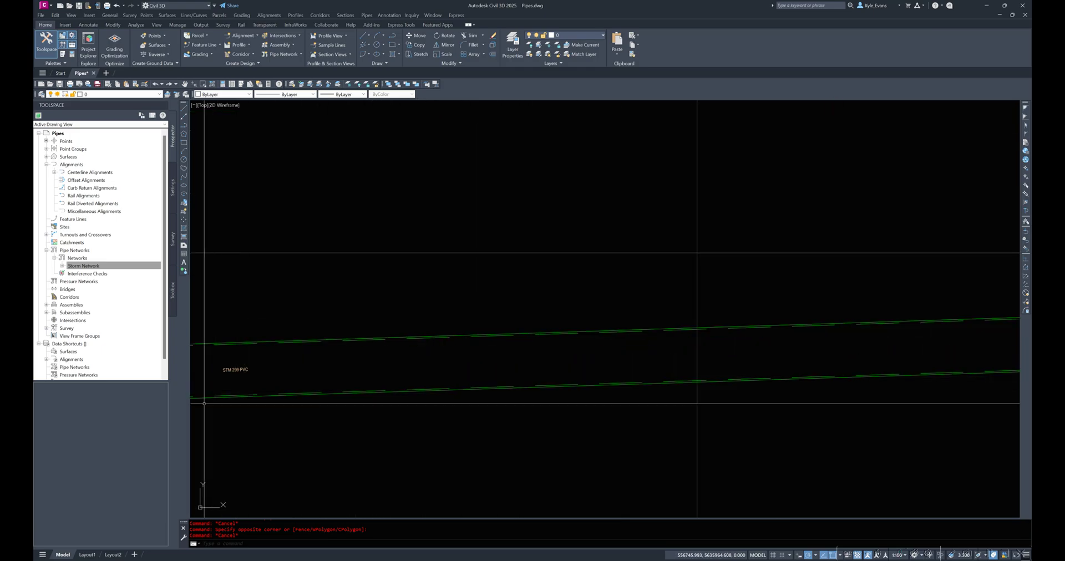
- Assign the San 300 Dia rule set to Pipe-3 in its pipe properties and apply it
{"action": "scroll", "coordinate": [228, 371], "scroll_direction": "down", "scroll_amount": 5}
{"action": "scroll", "coordinate": [417, 371], "scroll_direction": "up", "scroll_amount": 5}
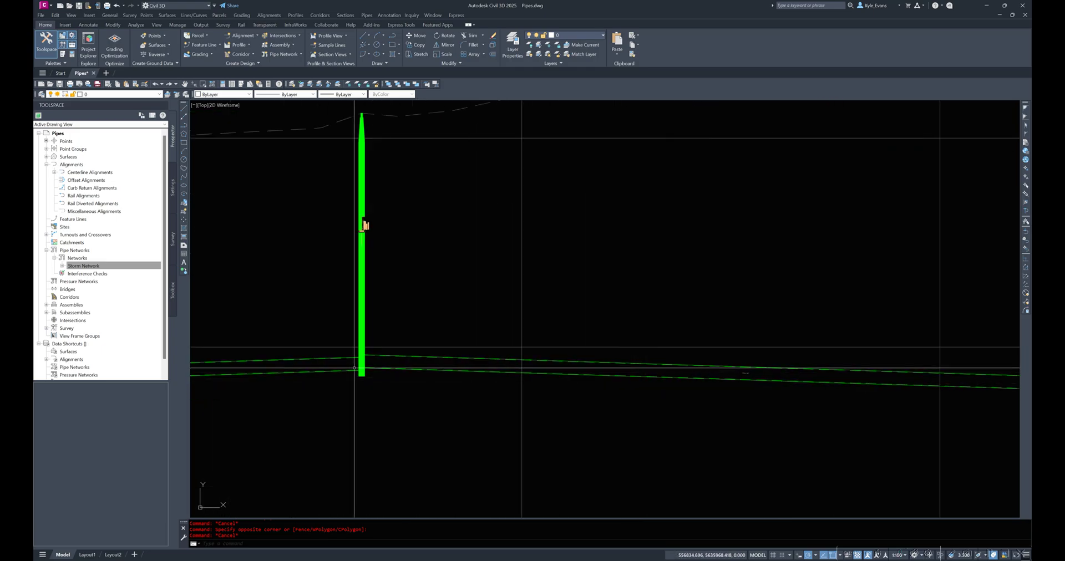
{"action": "left_click", "coordinate": [420, 372]}
{"action": "left_click", "coordinate": [410, 365]}
{"action": "right_click", "coordinate": [408, 364]}
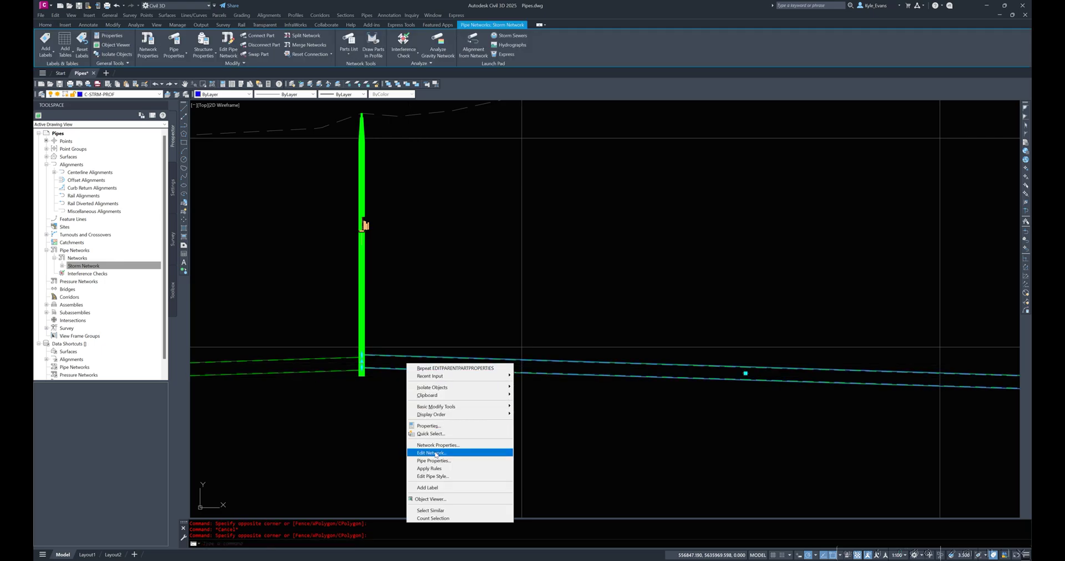
{"action": "left_click", "coordinate": [431, 460]}
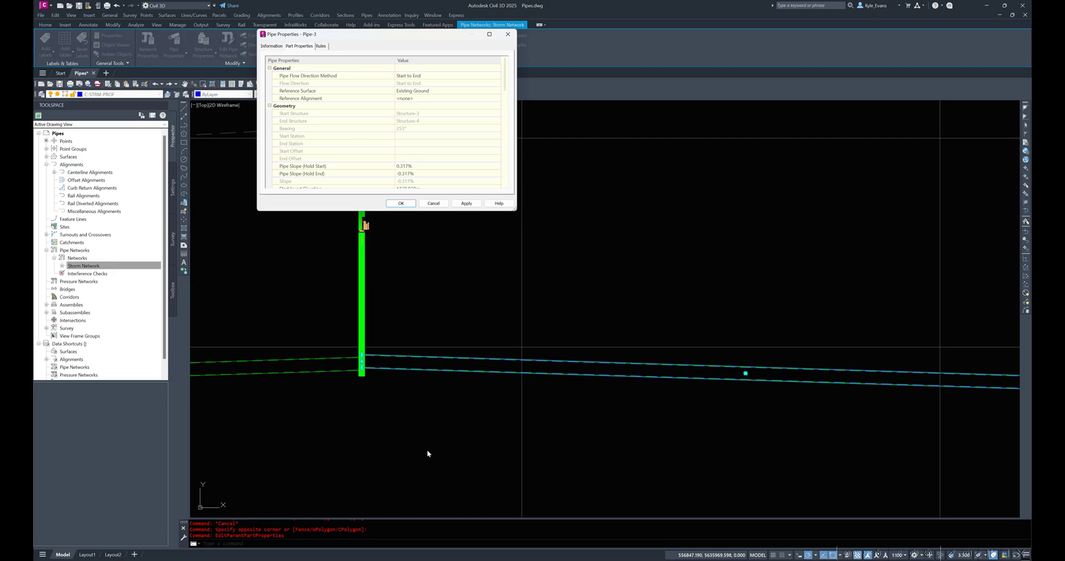
{"action": "left_click", "coordinate": [321, 46]}
{"action": "left_click", "coordinate": [350, 65]}
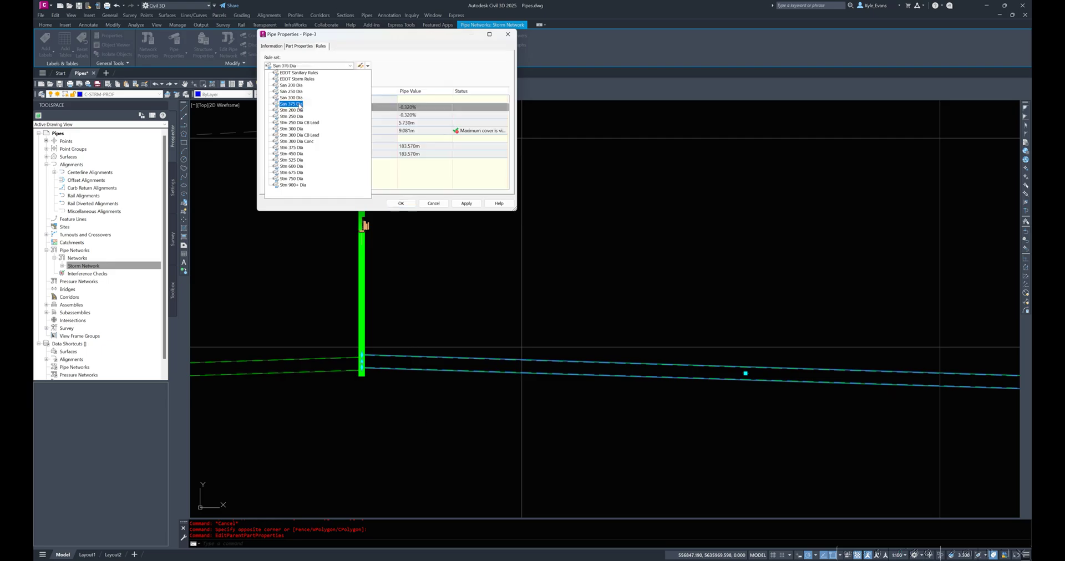
{"action": "left_click", "coordinate": [298, 100]}
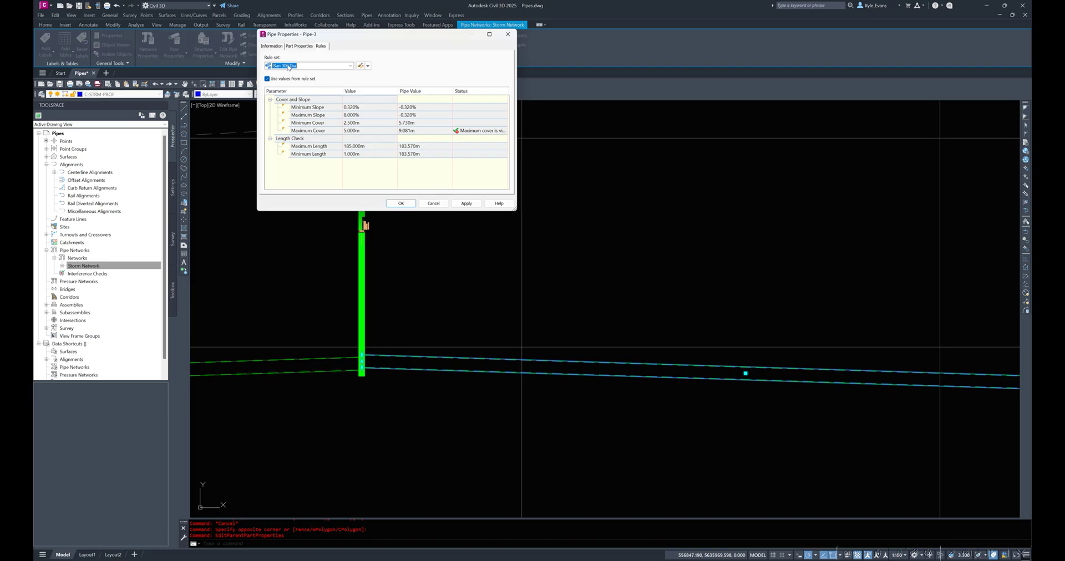
{"action": "scroll", "coordinate": [289, 69], "scroll_direction": "down", "scroll_amount": 1}
{"action": "left_click", "coordinate": [467, 204]}
- Set Pipe-3's slope to 0.32% while holding its end at Structure-4
{"action": "left_click", "coordinate": [277, 47]}
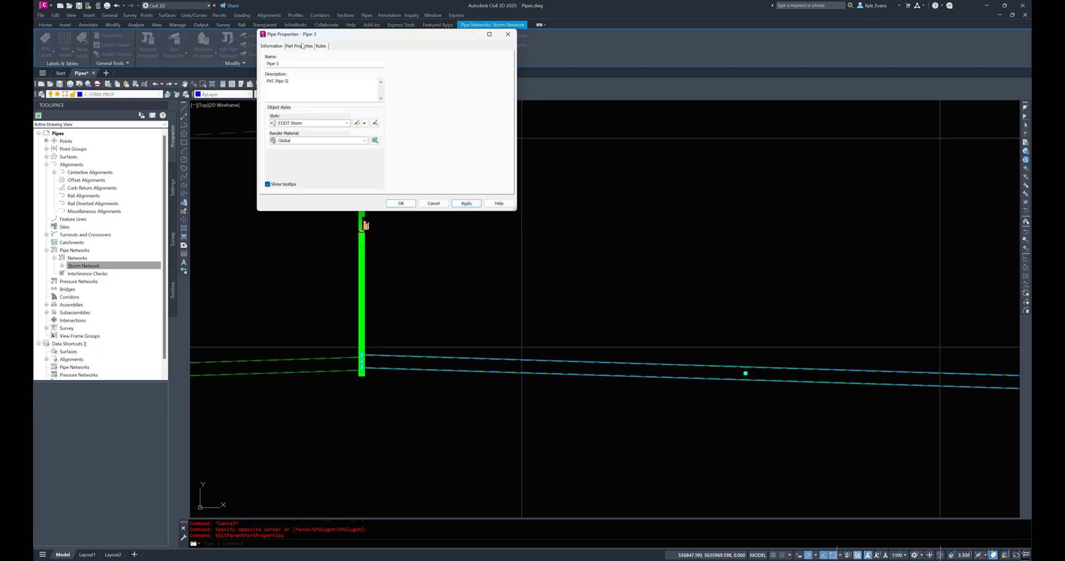
{"action": "left_click", "coordinate": [302, 47]}
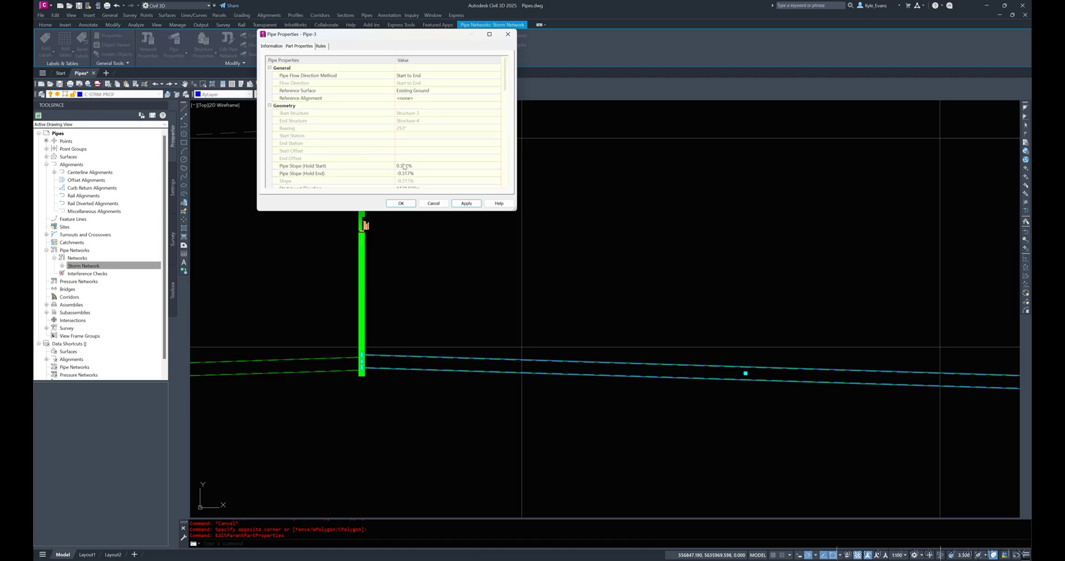
{"action": "scroll", "coordinate": [403, 166], "scroll_direction": "down", "scroll_amount": 2}
{"action": "left_click", "coordinate": [300, 144]}
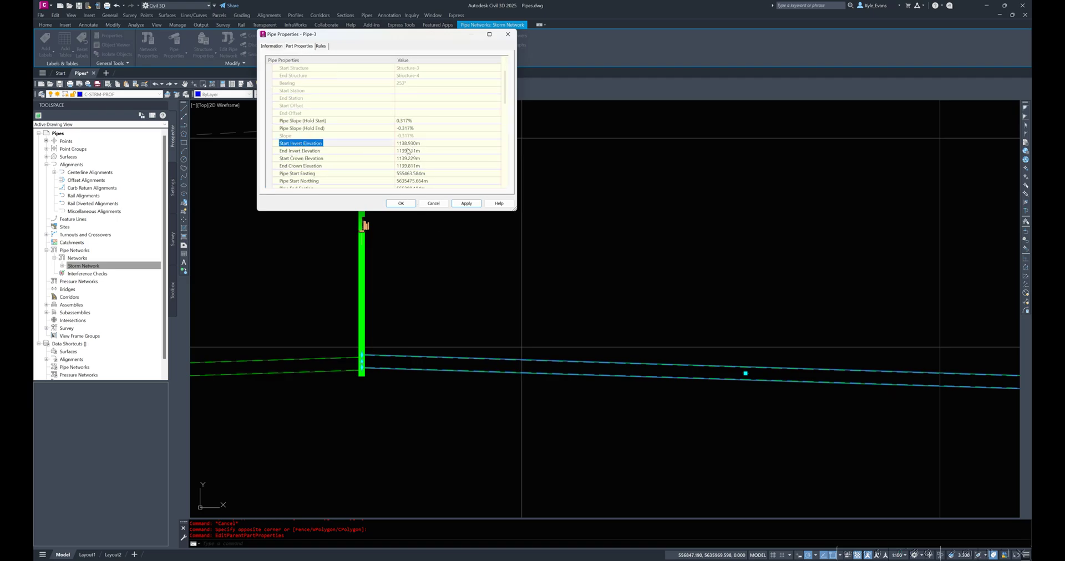
{"action": "left_click", "coordinate": [338, 151]}
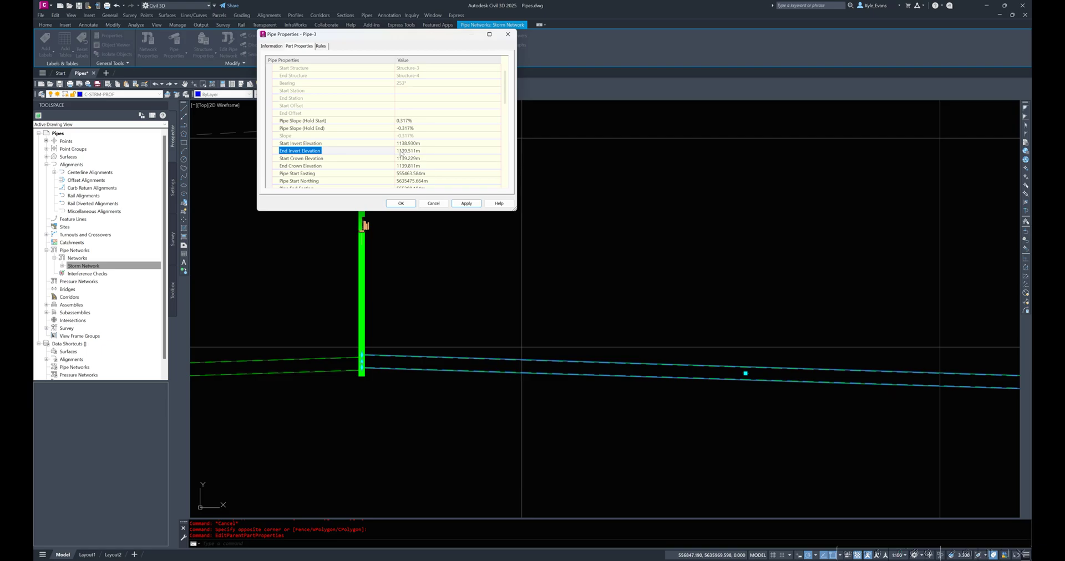
{"action": "left_click", "coordinate": [405, 128]}
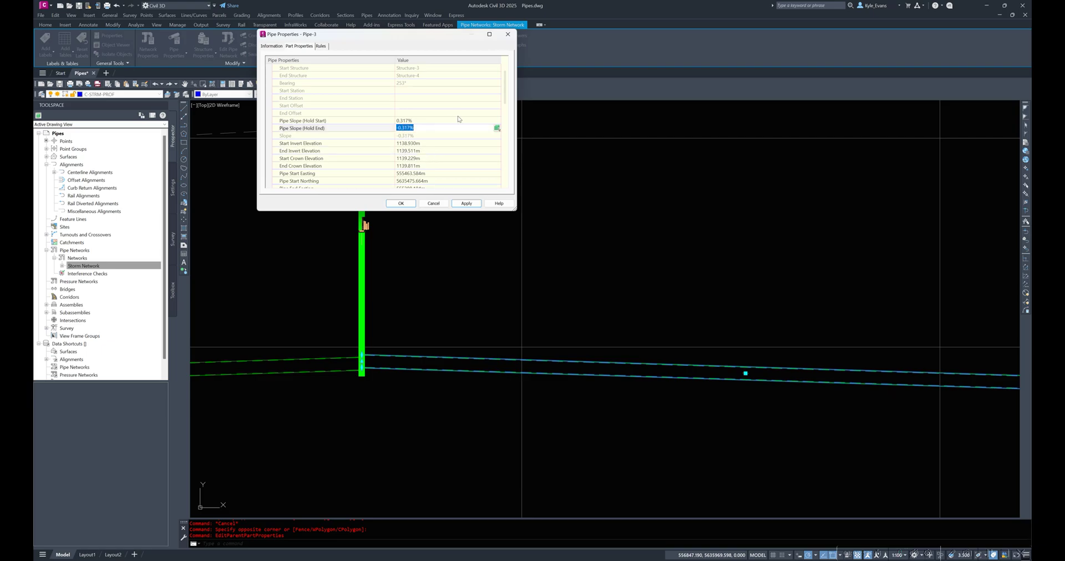
{"action": "type", "text": "0.32"}
{"action": "key", "text": "Return"}
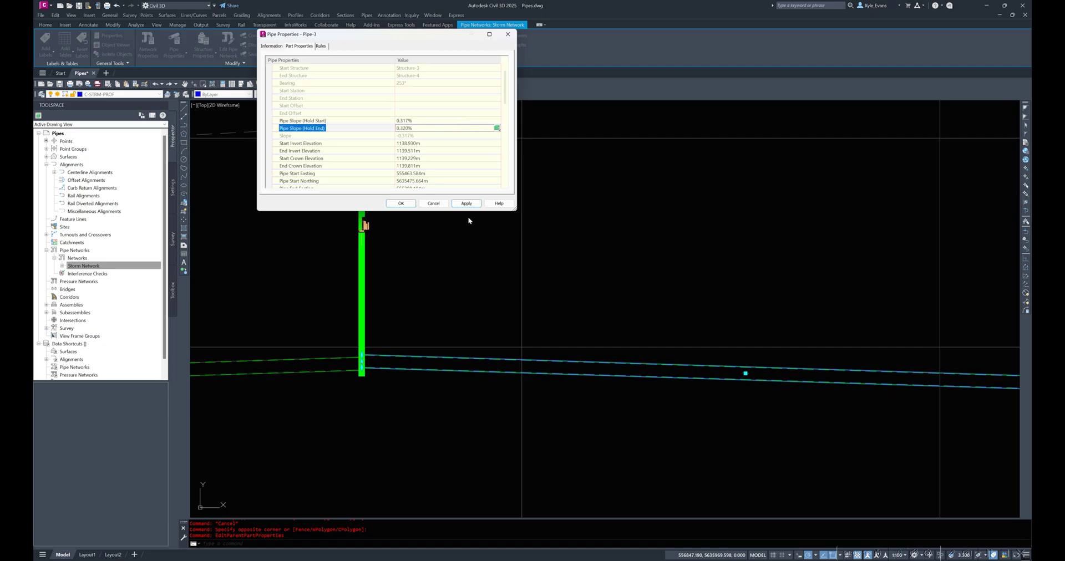
{"action": "left_click", "coordinate": [466, 204]}
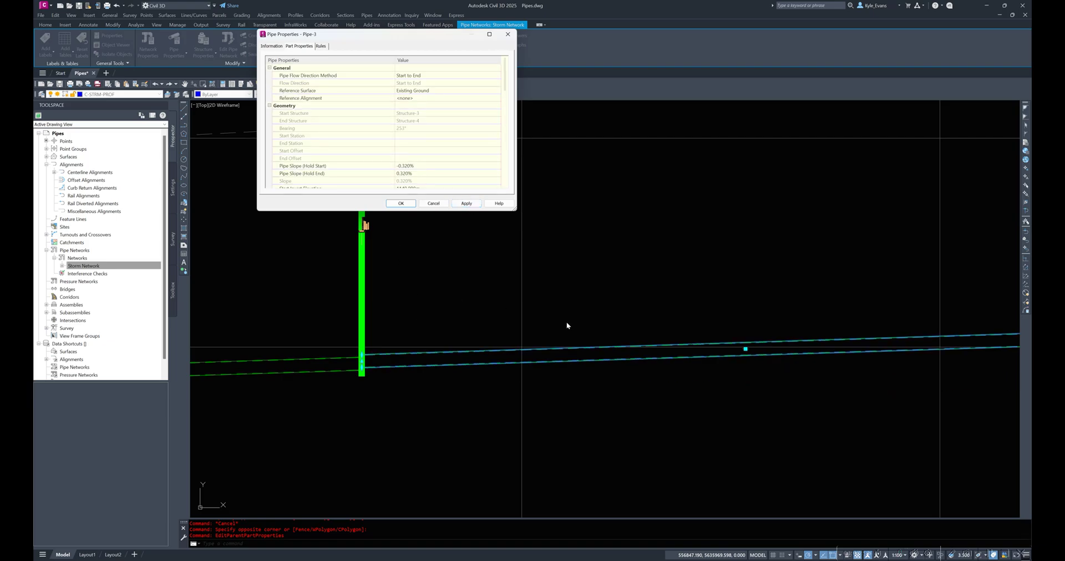
{"action": "left_click", "coordinate": [399, 204]}
- Stretch the end of Pipe-2 at Structure-3 in the profile view to match the end of Pipe-3
{"action": "mouse_move", "coordinate": [979, 311]}
{"action": "middle_mouse_down"}
{"action": "mouse_move", "coordinate": [569, 273]}
{"action": "mouse_move", "coordinate": [410, 279]}
{"action": "middle_mouse_up"}
{"action": "middle_click_drag", "start_coordinate": [604, 316], "coordinate": [377, 320]}
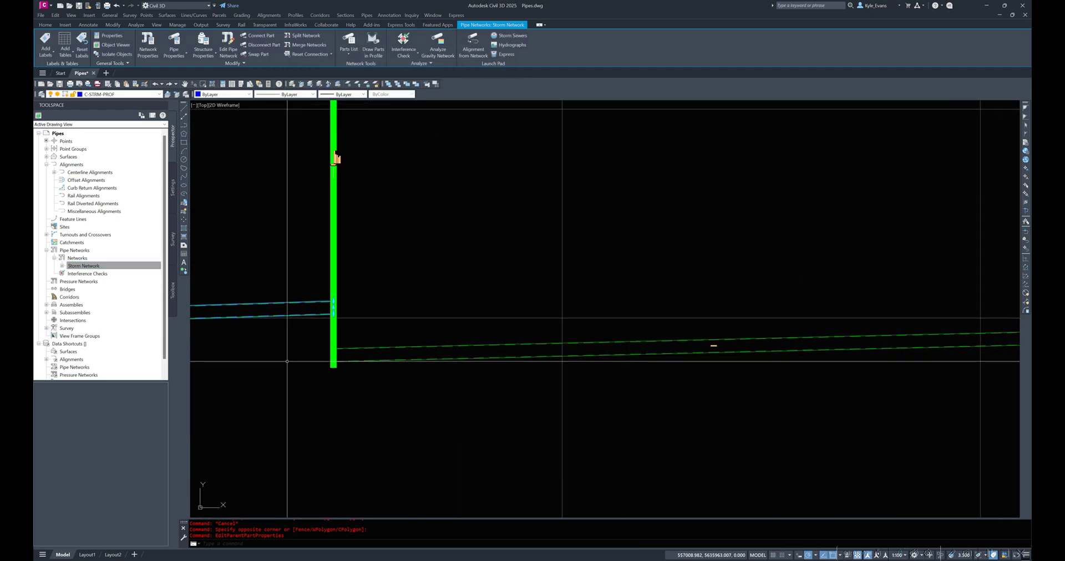
{"action": "left_click", "coordinate": [380, 360]}
{"action": "left_click", "coordinate": [354, 339]}
{"action": "left_click", "coordinate": [333, 349]}
{"action": "scroll", "coordinate": [333, 305], "scroll_direction": "up", "scroll_amount": 8}
{"action": "left_click", "coordinate": [344, 276]}
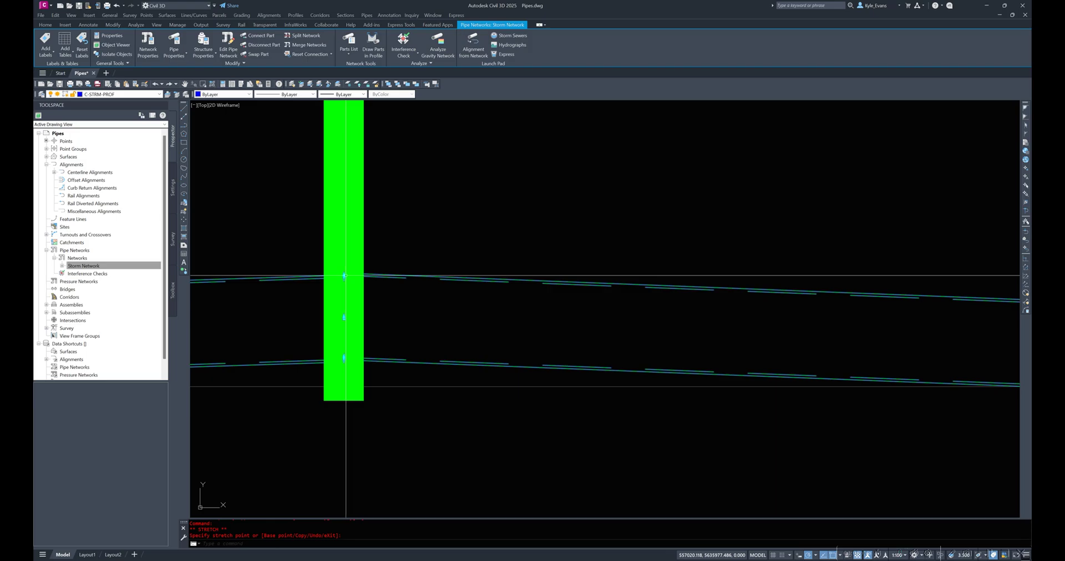
{"action": "scroll", "coordinate": [344, 276], "scroll_direction": "up", "scroll_amount": 4}
{"action": "key", "text": "Escape"}
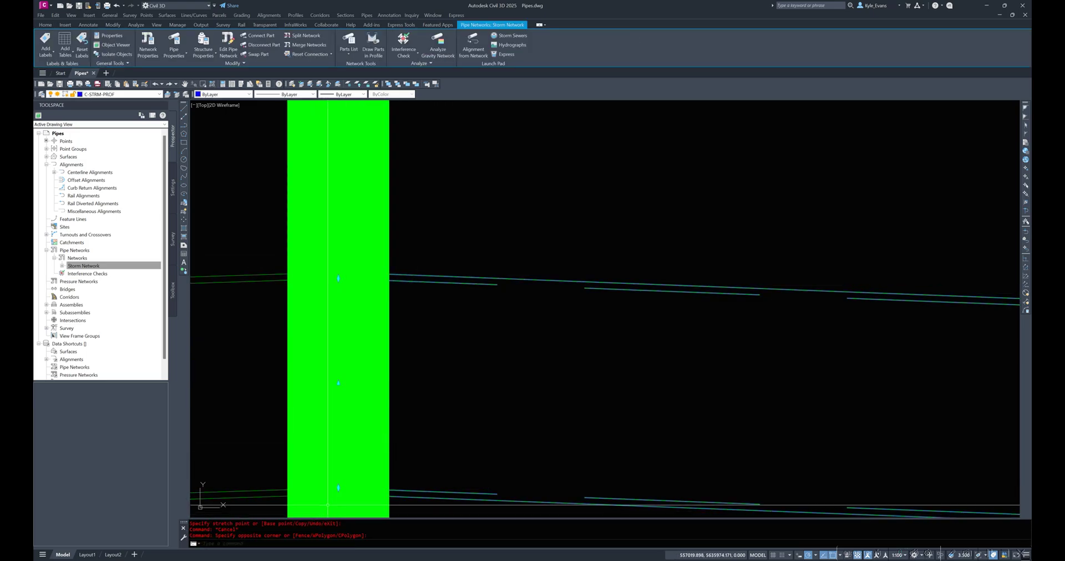
- Raise the end of Pipe-2 at Structure-3 straight up by 0.6 drawing units
{"action": "left_click", "coordinate": [338, 488]}
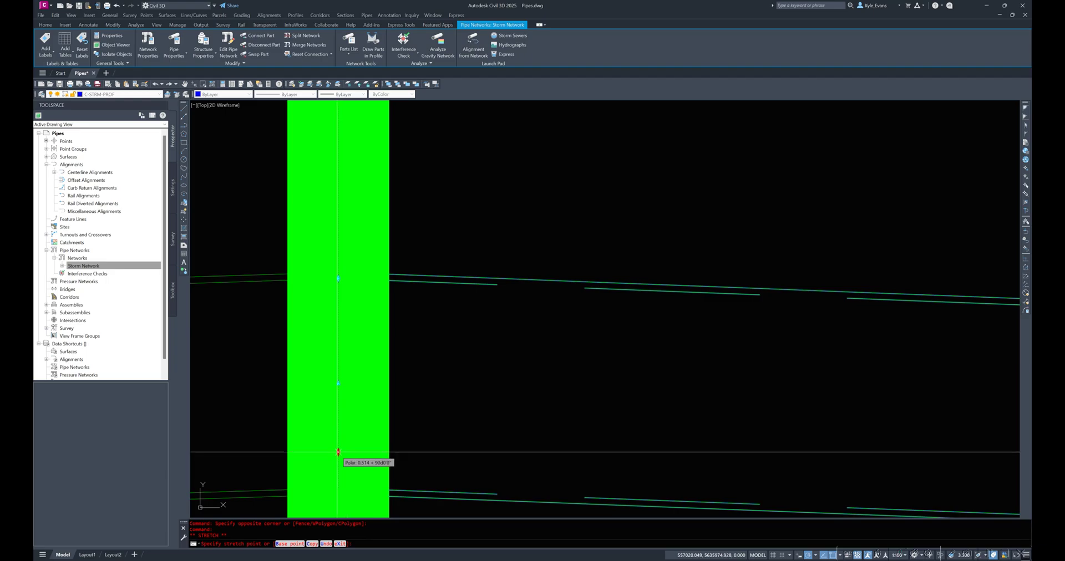
{"action": "type", "text": ".6"}
{"action": "key", "text": "Return"}
{"action": "scroll", "coordinate": [363, 377], "scroll_direction": "down", "scroll_amount": 8}
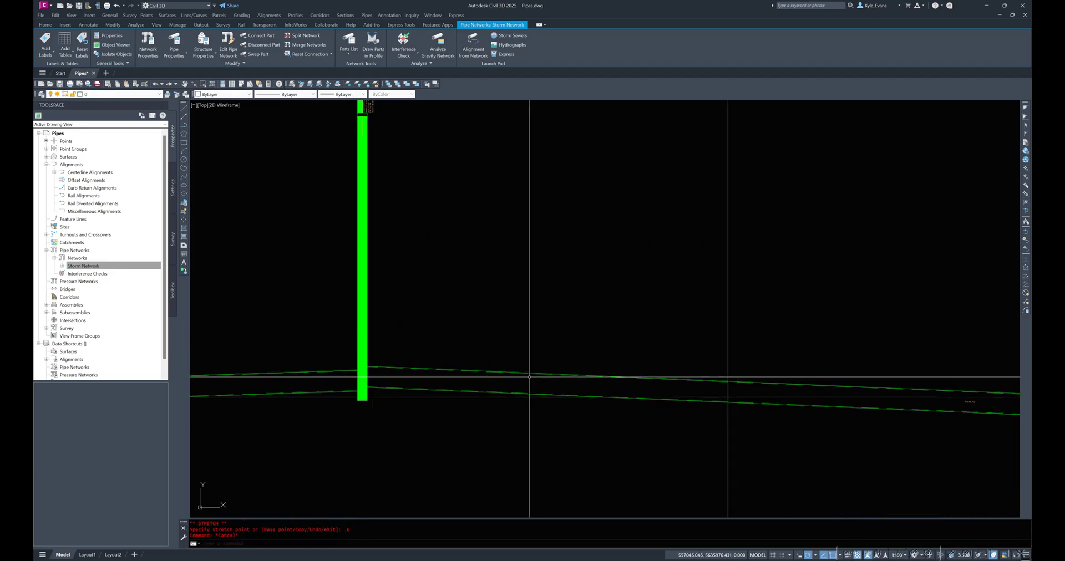
{"action": "key", "text": "Escape"}
- Set Pipe-2's slope to 0.32% while holding its end at Structure-3
{"action": "scroll", "coordinate": [491, 342], "scroll_direction": "down", "scroll_amount": 2}
{"action": "left_click", "coordinate": [491, 343]}
{"action": "right_click", "coordinate": [492, 337]}
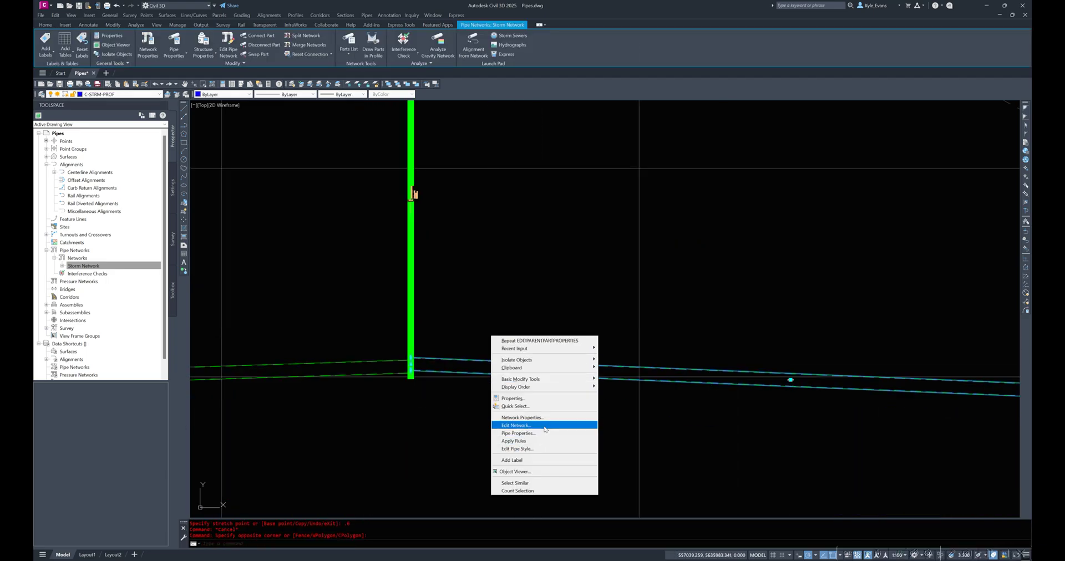
{"action": "left_click", "coordinate": [536, 433]}
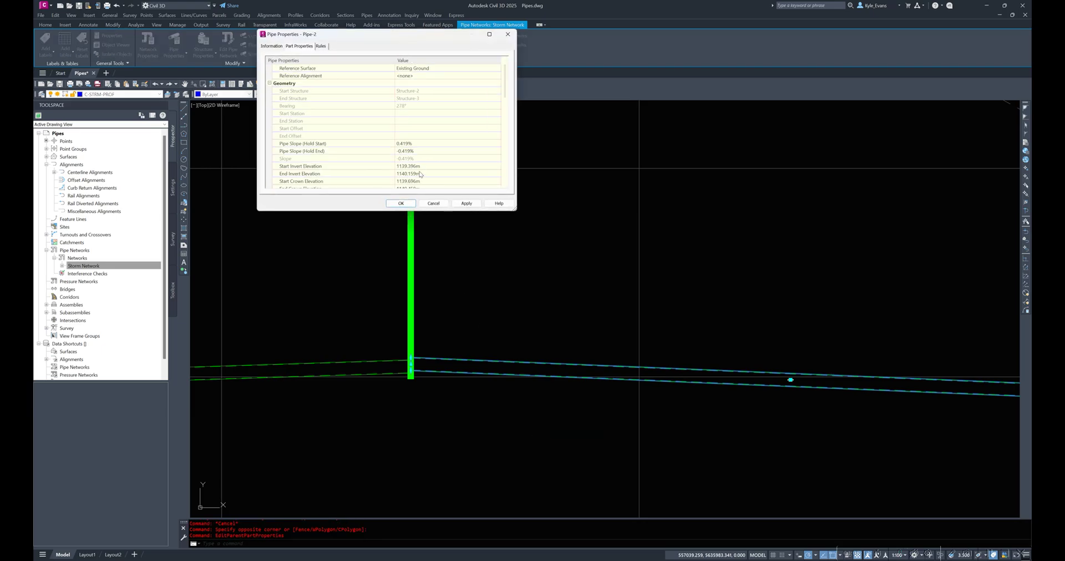
{"action": "left_click", "coordinate": [295, 161]}
{"action": "left_click", "coordinate": [293, 152]}
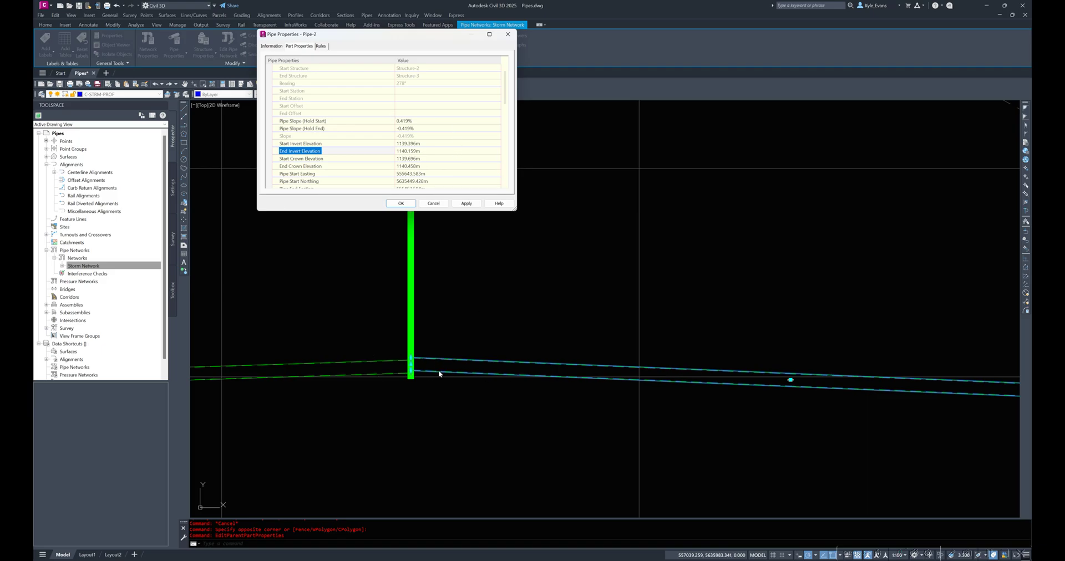
{"action": "left_click", "coordinate": [405, 143]}
{"action": "left_click", "coordinate": [405, 151]}
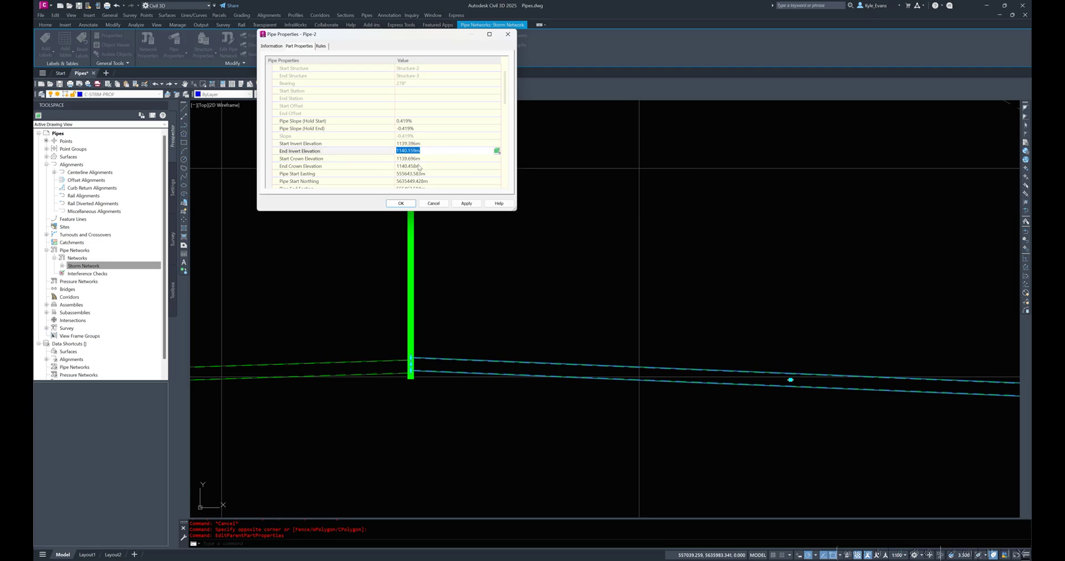
{"action": "left_click", "coordinate": [425, 128]}
{"action": "type", "text": "0.32"}
{"action": "key", "text": "Return"}
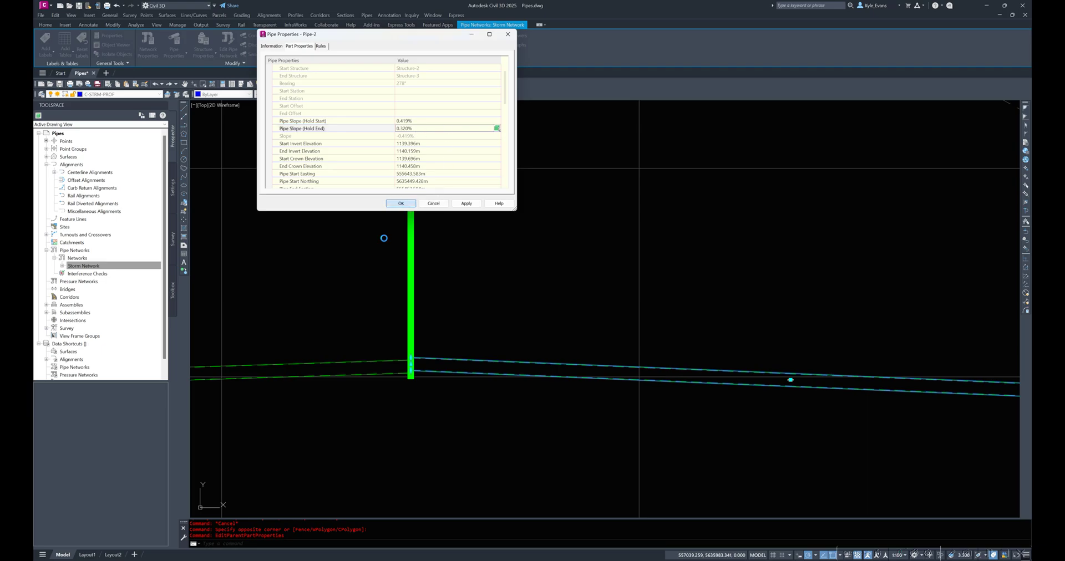
{"action": "left_click", "coordinate": [401, 204]}
{"action": "scroll", "coordinate": [364, 289], "scroll_direction": "down", "scroll_amount": 3}
{"action": "key", "text": "Escape"}
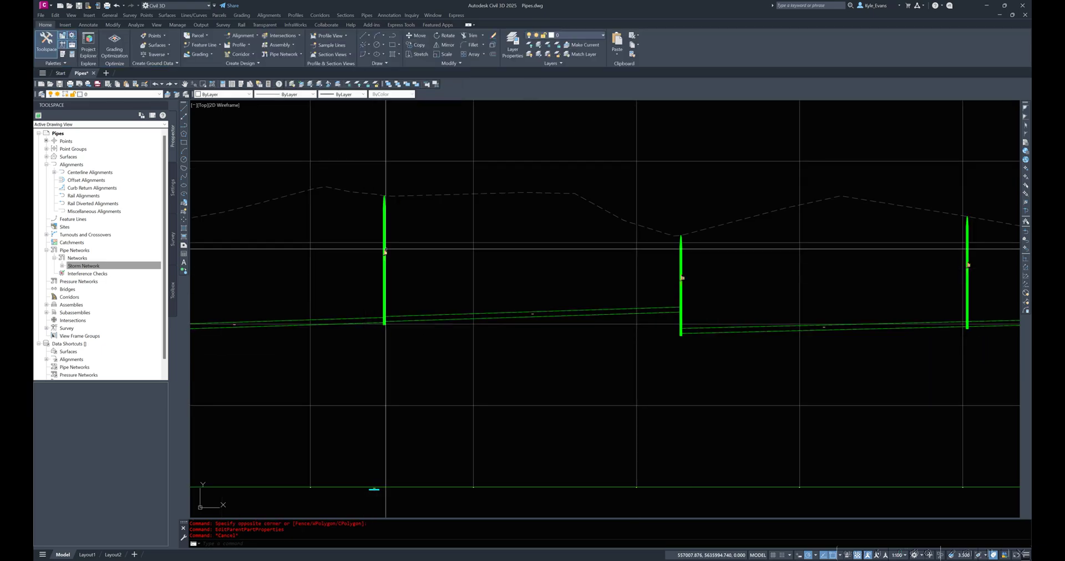
- Stretch the end of Pipe-1 (1) at Structure-2 in the profile view to match the end of Pipe-2
{"action": "middle_click_drag", "start_coordinate": [665, 300], "coordinate": [563, 291]}
{"action": "scroll", "coordinate": [553, 338], "scroll_direction": "up", "scroll_amount": 2}
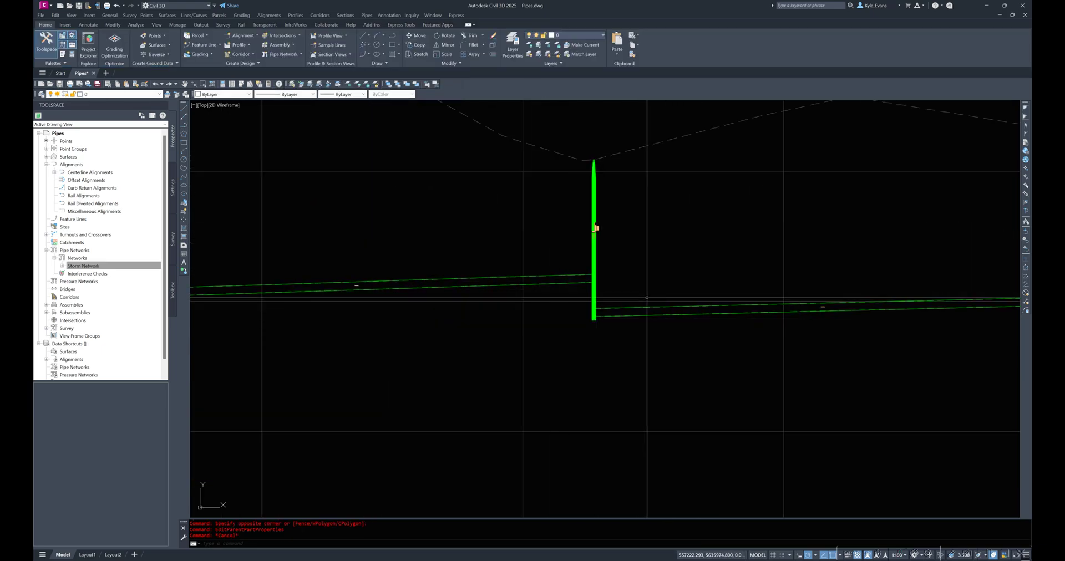
{"action": "scroll", "coordinate": [599, 306], "scroll_direction": "up", "scroll_amount": 4}
{"action": "left_click", "coordinate": [652, 338]}
{"action": "left_click", "coordinate": [623, 314]}
{"action": "left_click", "coordinate": [544, 259]}
{"action": "left_click", "coordinate": [506, 225]}
{"action": "middle_click_drag", "start_coordinate": [615, 288], "coordinate": [435, 321]}
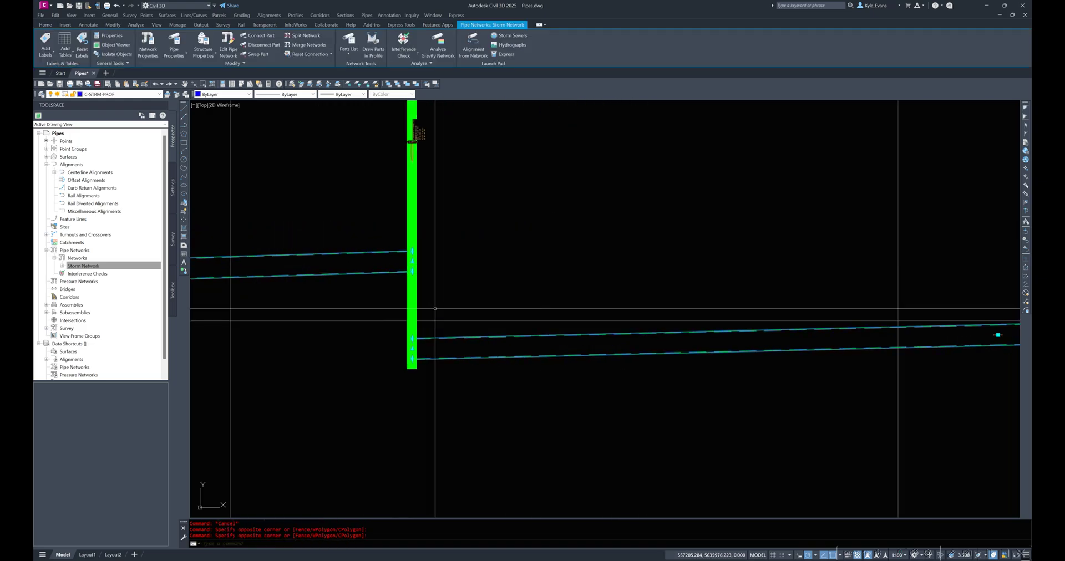
{"action": "left_click", "coordinate": [410, 338]}
{"action": "scroll", "coordinate": [410, 259], "scroll_direction": "up", "scroll_amount": 3}
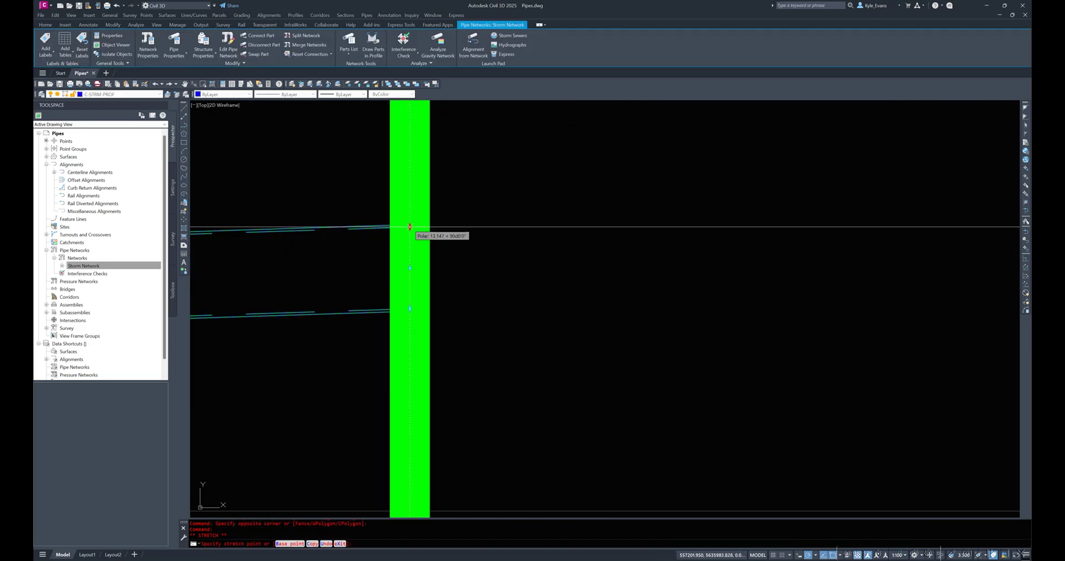
{"action": "left_click", "coordinate": [410, 227]}
{"action": "key", "text": "Escape"}
- Raise the end of Pipe-1 (1) at Structure-2 straight up by 0.6 drawing units
{"action": "left_click", "coordinate": [507, 324]}
{"action": "left_click", "coordinate": [486, 310]}
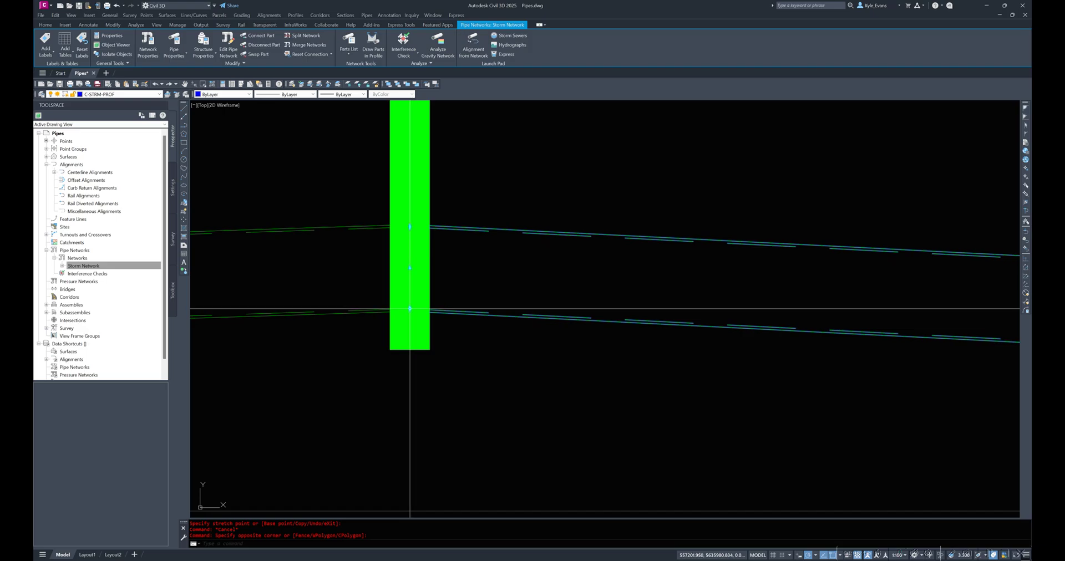
{"action": "left_click", "coordinate": [410, 308]}
{"action": "type", "text": ".6"}
{"action": "key", "text": "Return"}
{"action": "key", "text": "Escape"}
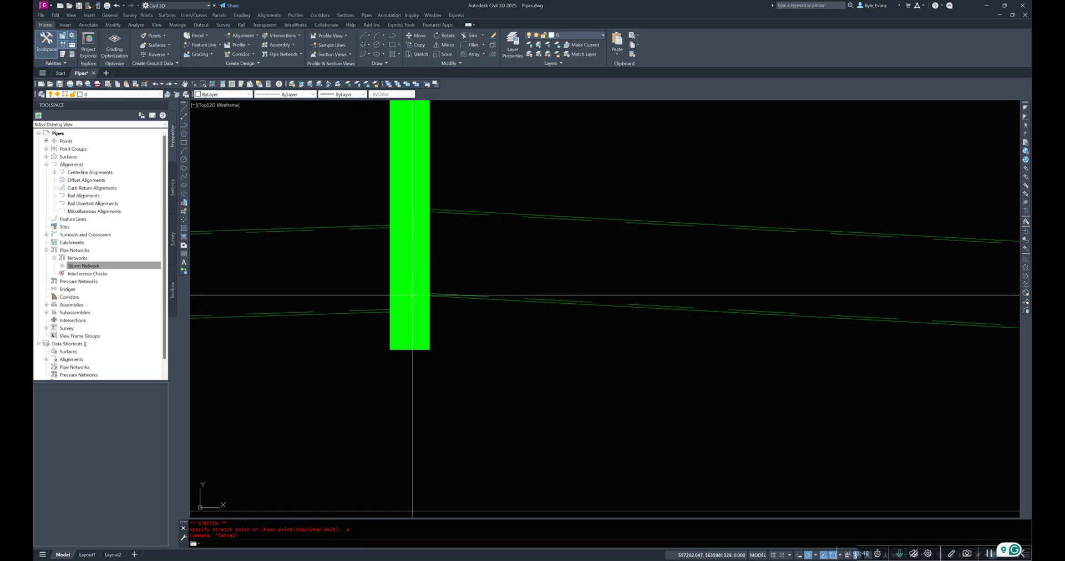
- Set the slope of Pipe-1 (1) to 0.32% while holding its end at Structure-2
{"action": "scroll", "coordinate": [472, 227], "scroll_direction": "down", "scroll_amount": 5}
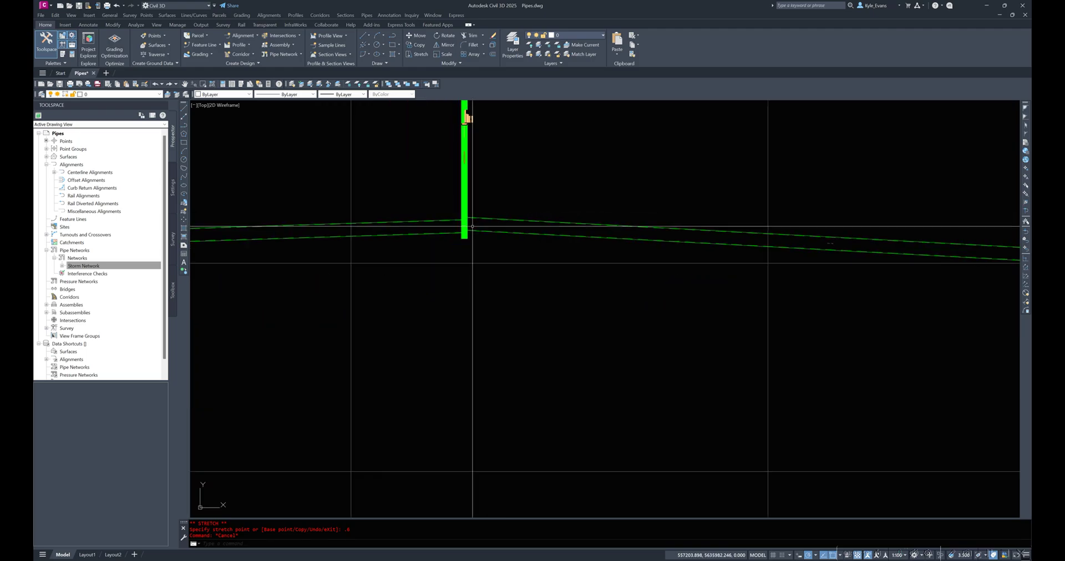
{"action": "left_click", "coordinate": [513, 220]}
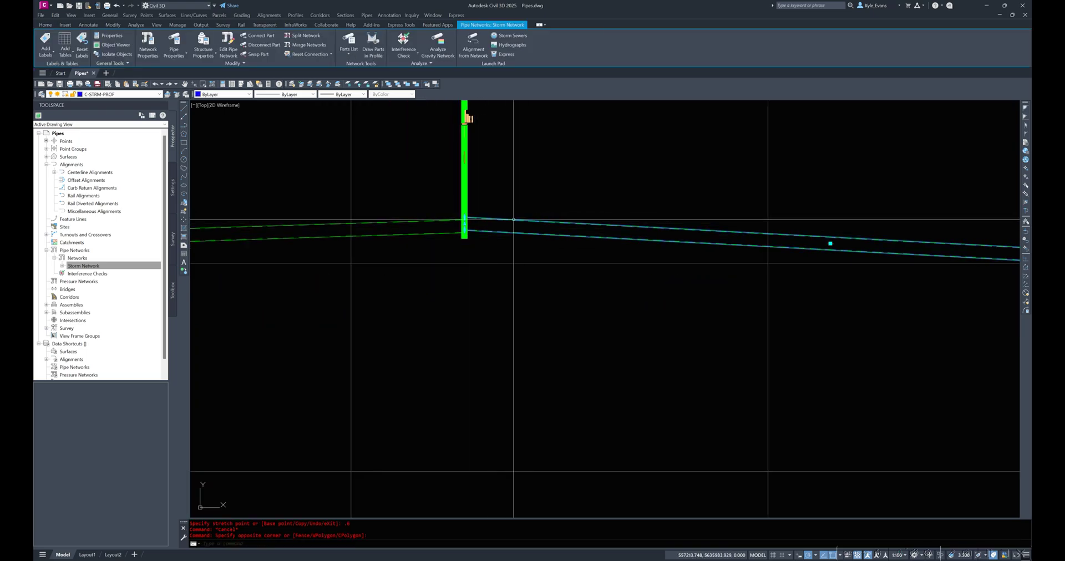
{"action": "right_click", "coordinate": [513, 220]}
{"action": "left_click", "coordinate": [546, 317]}
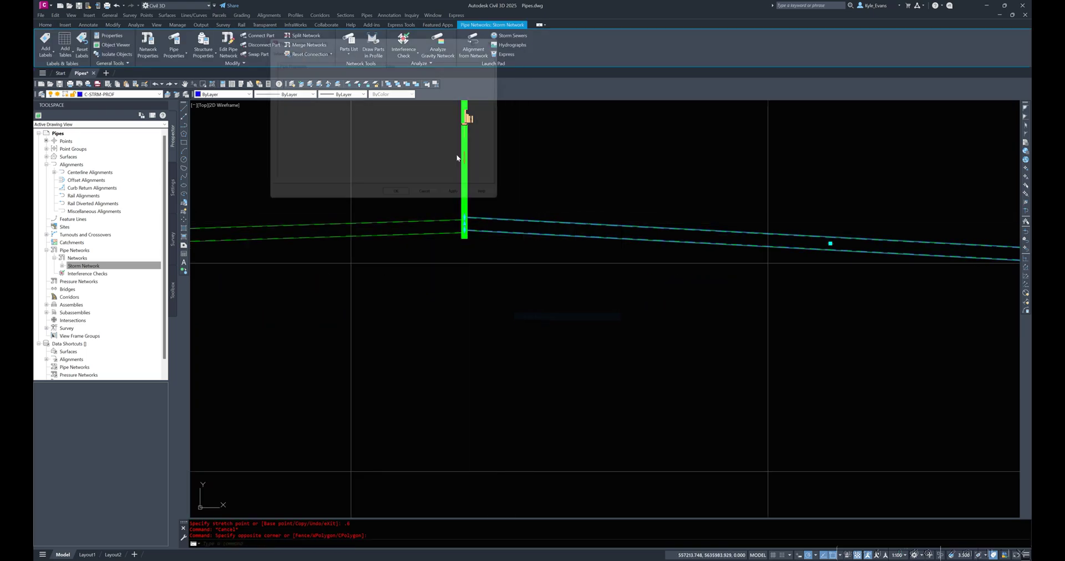
{"action": "left_click", "coordinate": [345, 173]}
{"action": "scroll", "coordinate": [358, 175], "scroll_direction": "down", "scroll_amount": 1}
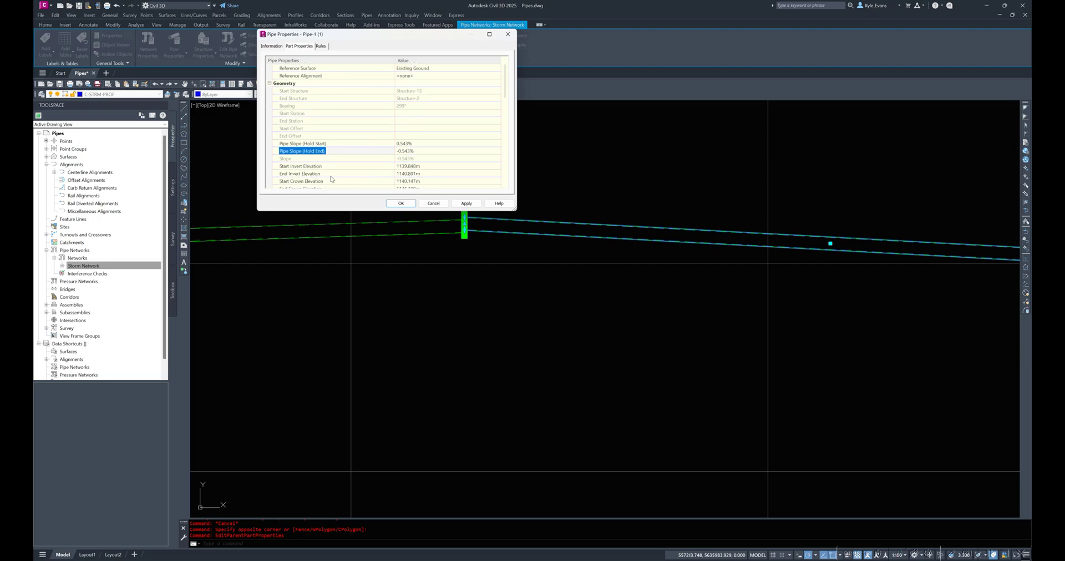
{"action": "left_click", "coordinate": [404, 151]}
{"action": "type", "text": "32"}
{"action": "key", "text": "Return"}
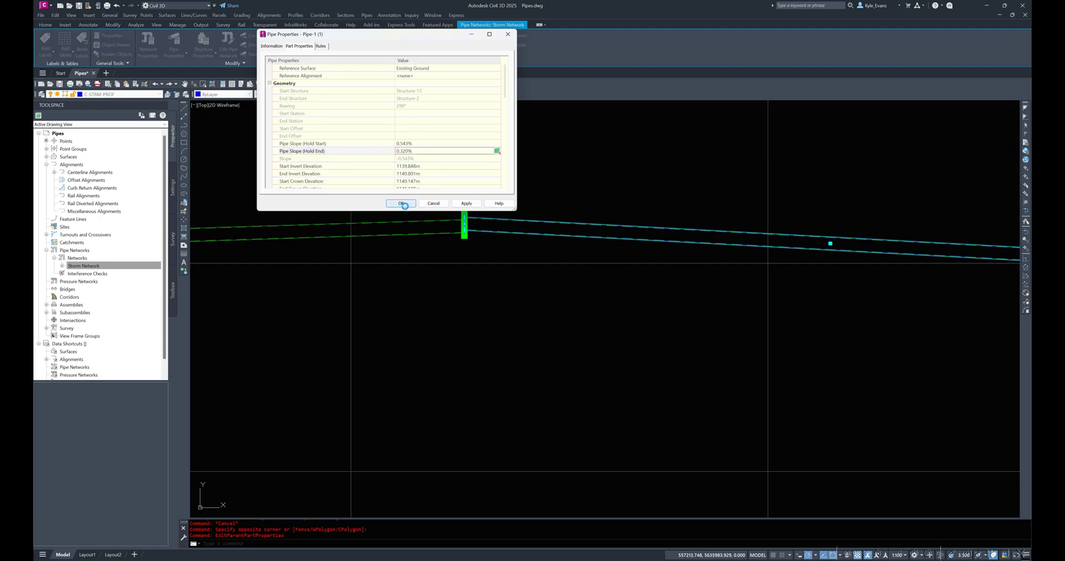
{"action": "left_click", "coordinate": [406, 205]}
{"action": "scroll", "coordinate": [397, 207], "scroll_direction": "down", "scroll_amount": 10}
{"action": "scroll", "coordinate": [507, 205], "scroll_direction": "up", "scroll_amount": 6}
{"action": "scroll", "coordinate": [363, 251], "scroll_direction": "up", "scroll_amount": 6}
{"action": "key", "text": "Escape"}
- Stretch the end of Pipe-1 at Structure-13 in the profile view to match the adjoining end of Pipe-1 (1)
{"action": "left_click", "coordinate": [326, 232]}
{"action": "left_click", "coordinate": [323, 211]}
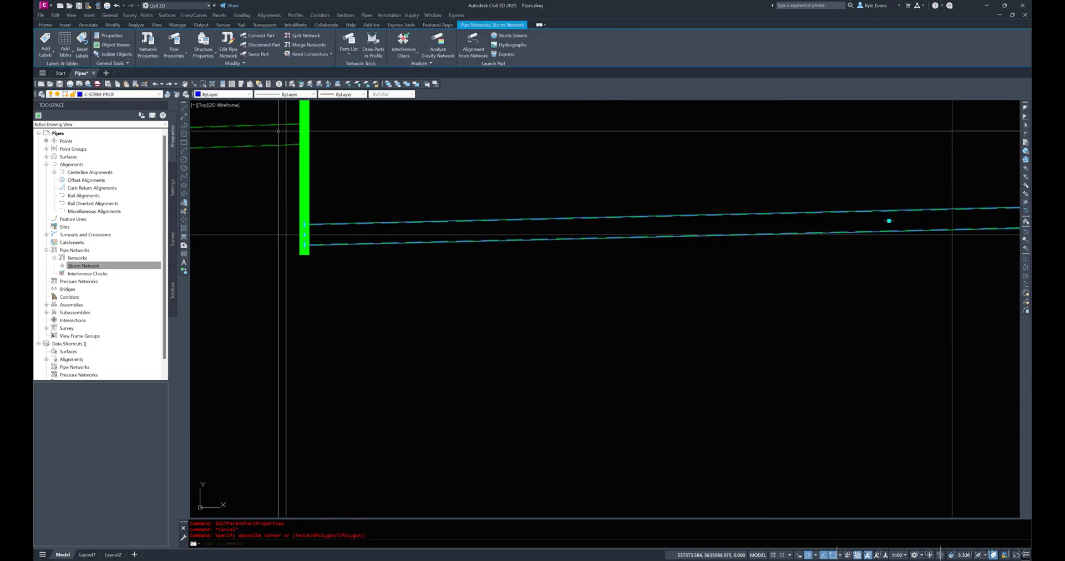
{"action": "left_click", "coordinate": [280, 146]}
{"action": "left_click", "coordinate": [304, 225]}
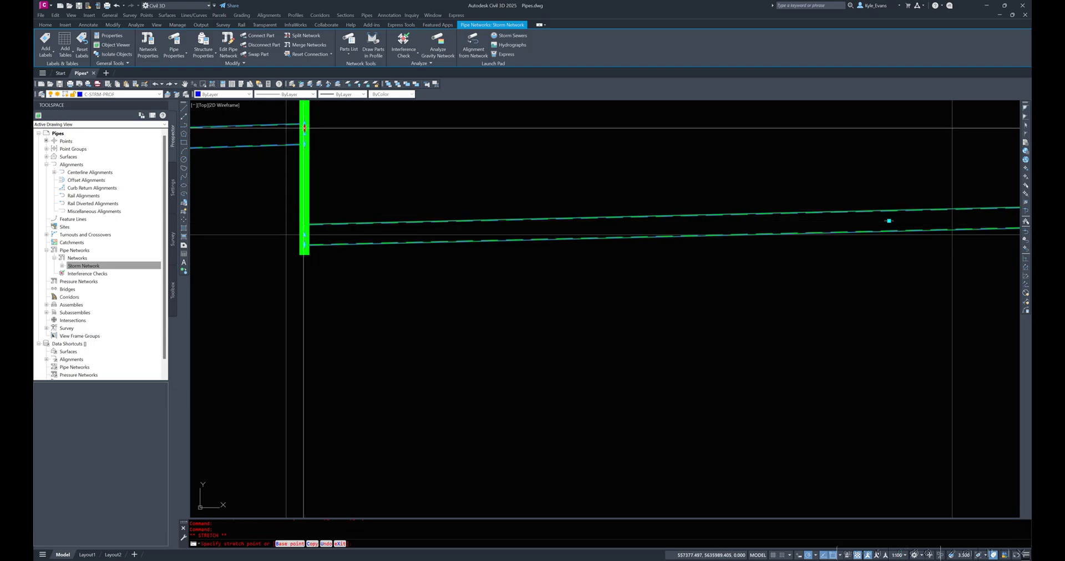
{"action": "left_click", "coordinate": [304, 123]}
{"action": "key", "text": "Escape"}
- Raise the end of Pipe-1 at Structure-13 straight up by 0.6 drawing units
{"action": "middle_click_drag", "start_coordinate": [410, 172], "coordinate": [409, 244]}
{"action": "left_click", "coordinate": [379, 245]}
{"action": "left_click", "coordinate": [361, 210]}
{"action": "left_click", "coordinate": [303, 215]}
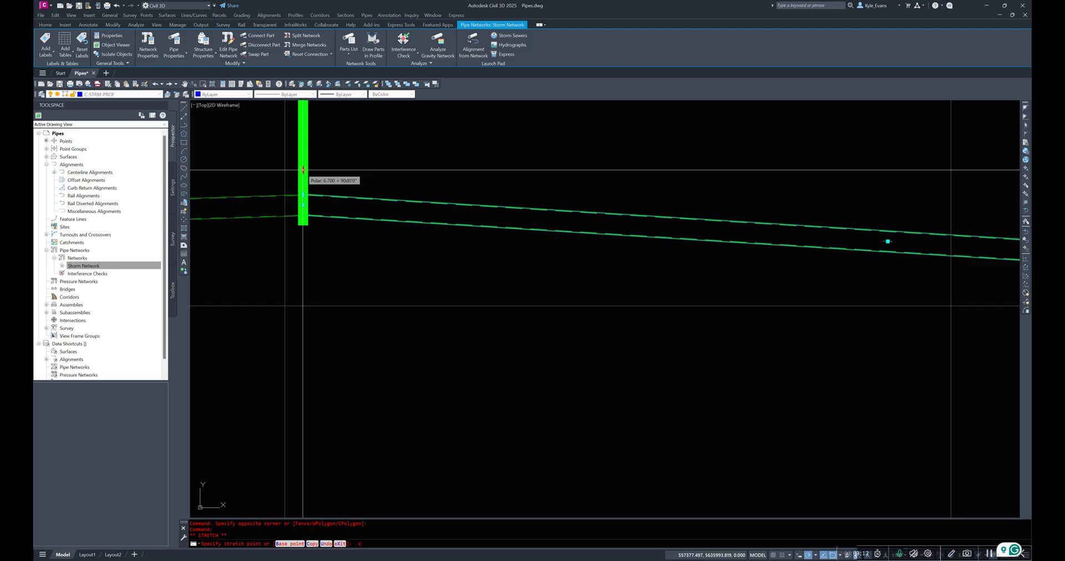
{"action": "type", "text": ".6"}
{"action": "key", "text": "Return"}
- Set the slope of Pipe-1 to 0.32% while holding its end at Structure-13
{"action": "scroll", "coordinate": [888, 239], "scroll_direction": "down", "scroll_amount": 5}
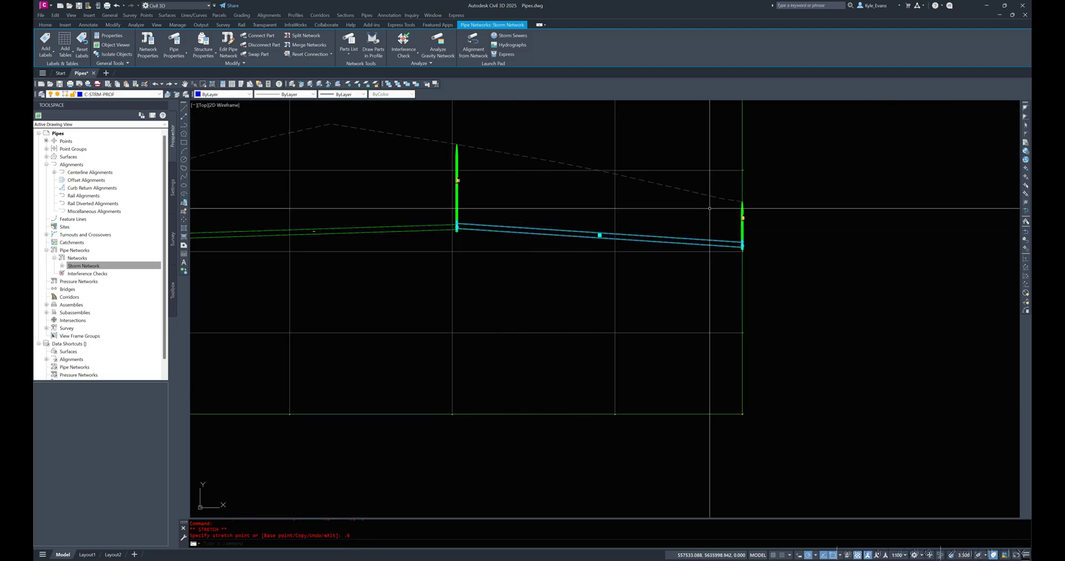
{"action": "right_click", "coordinate": [565, 228]}
{"action": "left_click", "coordinate": [599, 326]}
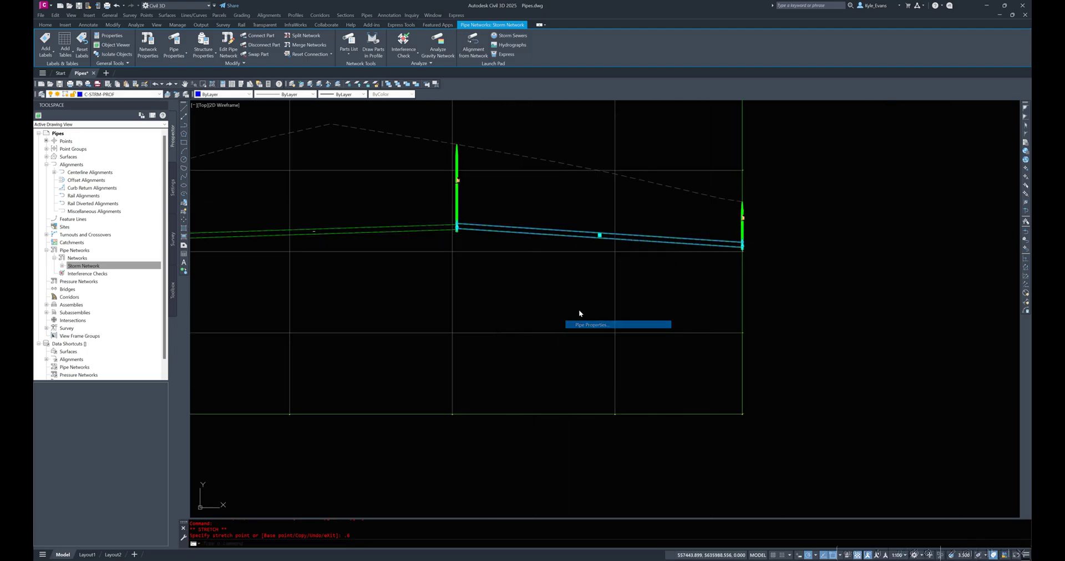
{"action": "left_click", "coordinate": [424, 174]}
{"action": "type", "text": "0.32"}
{"action": "key", "text": "Return"}
{"action": "scroll", "coordinate": [424, 175], "scroll_direction": "down", "scroll_amount": 3}
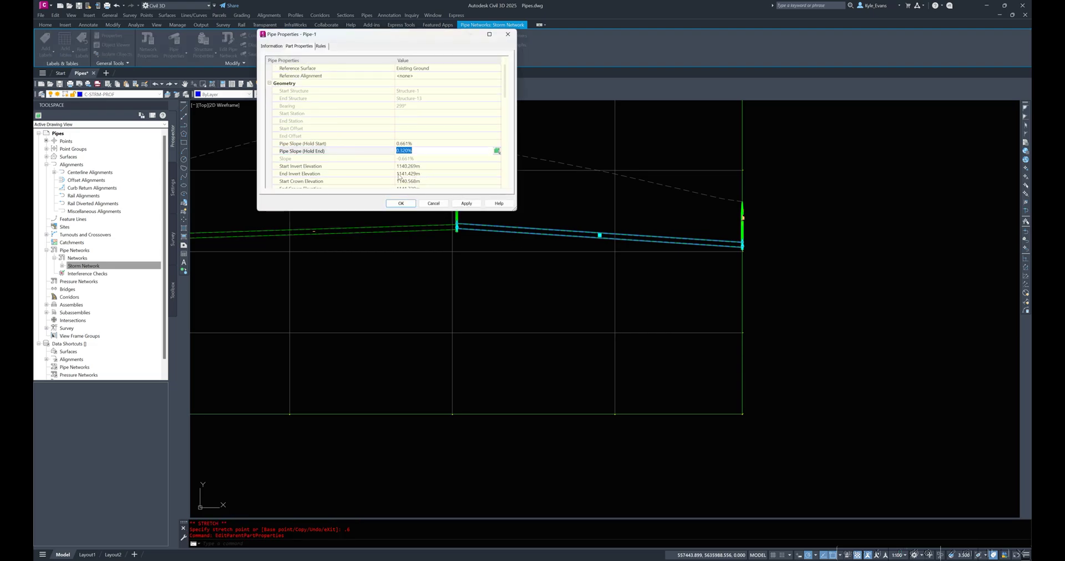
{"action": "left_click", "coordinate": [401, 203]}
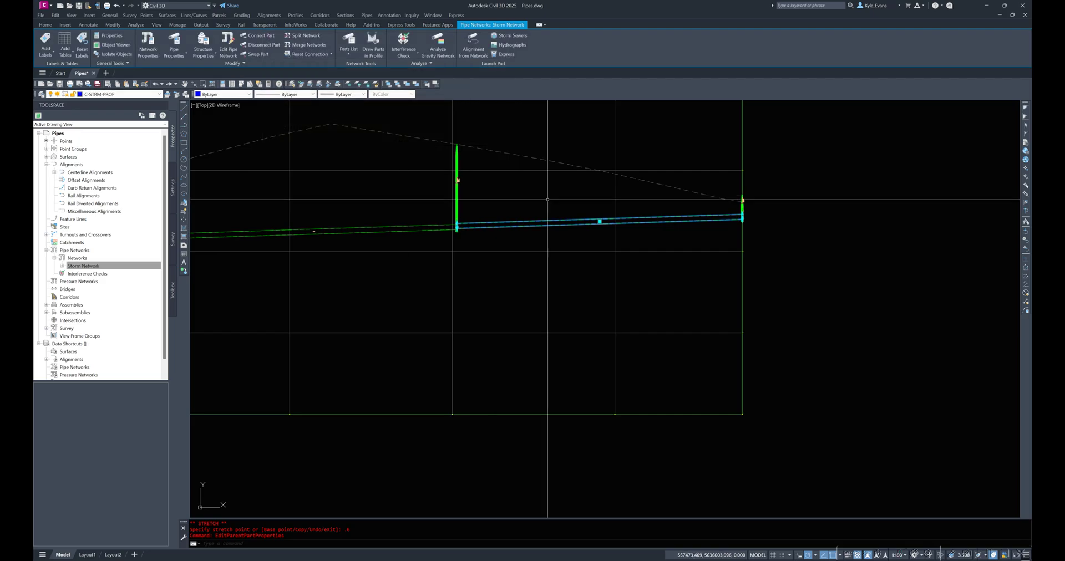
{"action": "scroll", "coordinate": [786, 211], "scroll_direction": "up", "scroll_amount": 5}
{"action": "key", "text": "Escape"}
- Review the cover, slope and length rule checks of Pipe-1 from the profile view
{"action": "scroll", "coordinate": [785, 211], "scroll_direction": "up", "scroll_amount": 2}
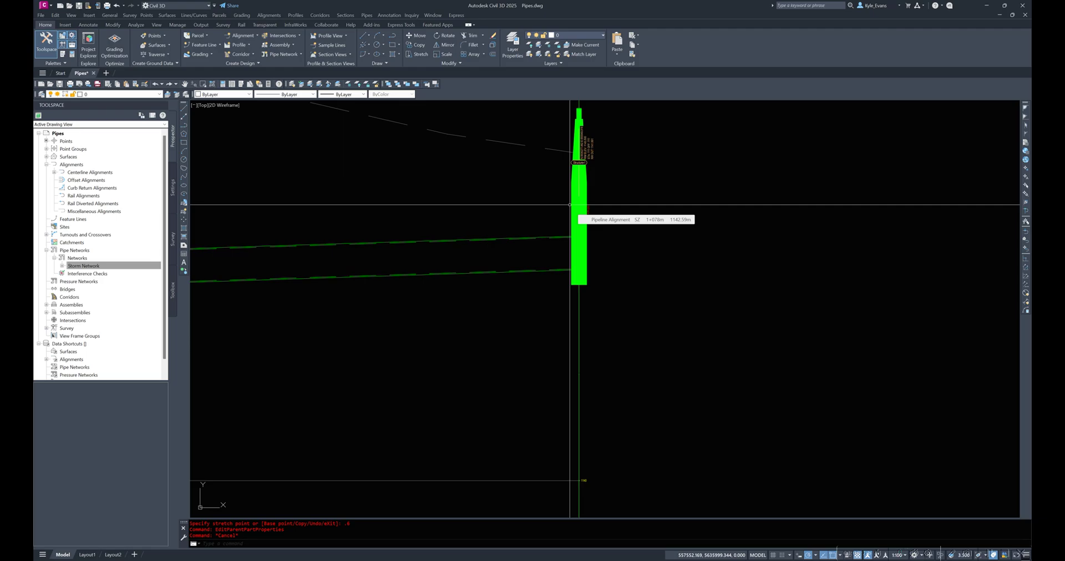
{"action": "scroll", "coordinate": [589, 168], "scroll_direction": "down", "scroll_amount": 7}
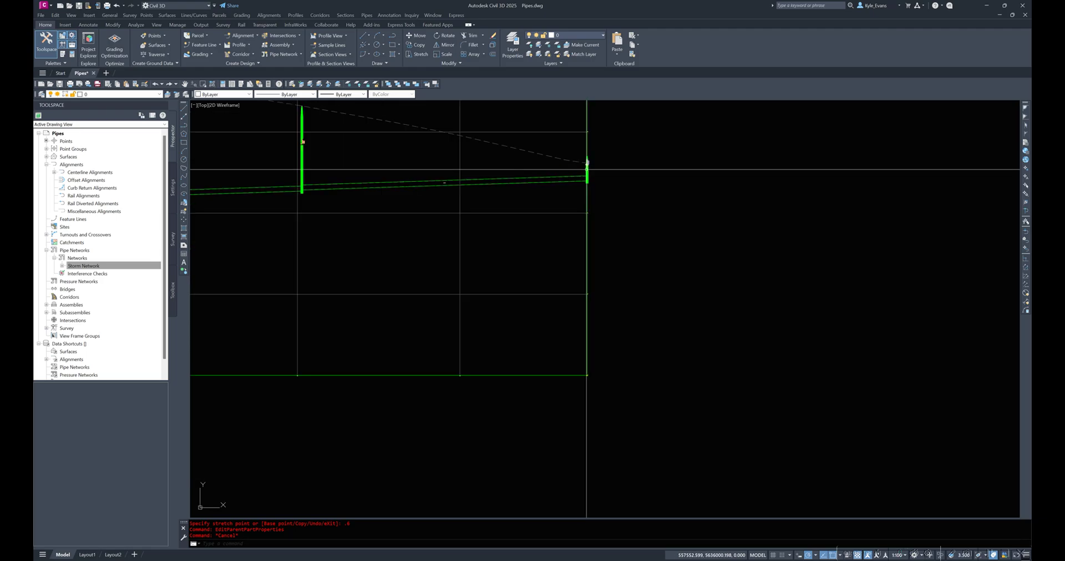
{"action": "scroll", "coordinate": [587, 170], "scroll_direction": "up", "scroll_amount": 2}
{"action": "left_click", "coordinate": [569, 180]}
{"action": "right_click", "coordinate": [569, 181]}
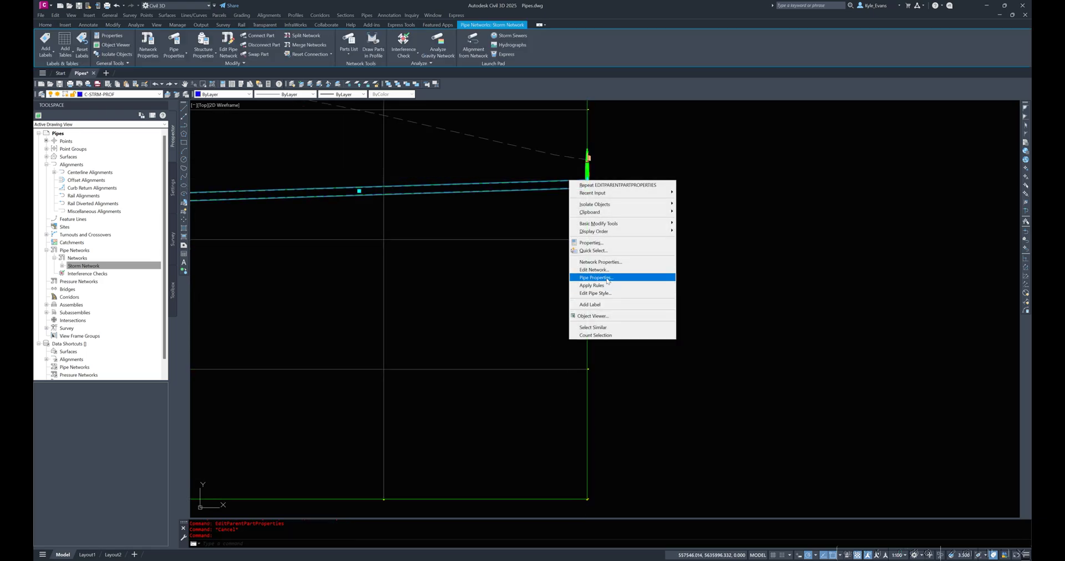
{"action": "left_click", "coordinate": [602, 278]}
{"action": "left_click", "coordinate": [321, 46]}
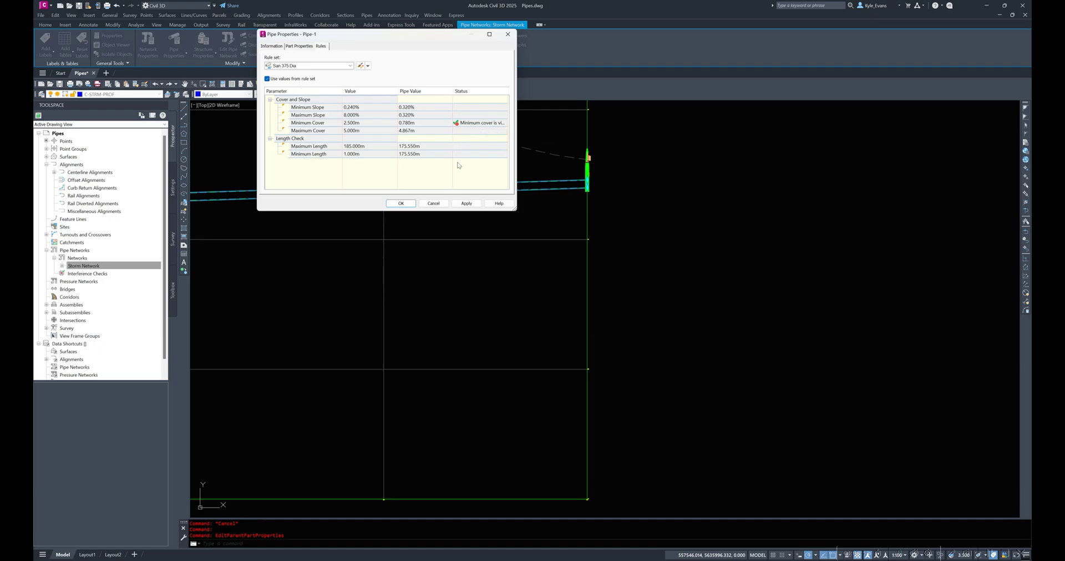
{"action": "left_click", "coordinate": [392, 205]}
{"action": "key", "text": "Escape"}
- Check the same Pipe-1 rules by opening its pipe properties from the plan view
{"action": "scroll", "coordinate": [554, 193], "scroll_direction": "down", "scroll_amount": 15}
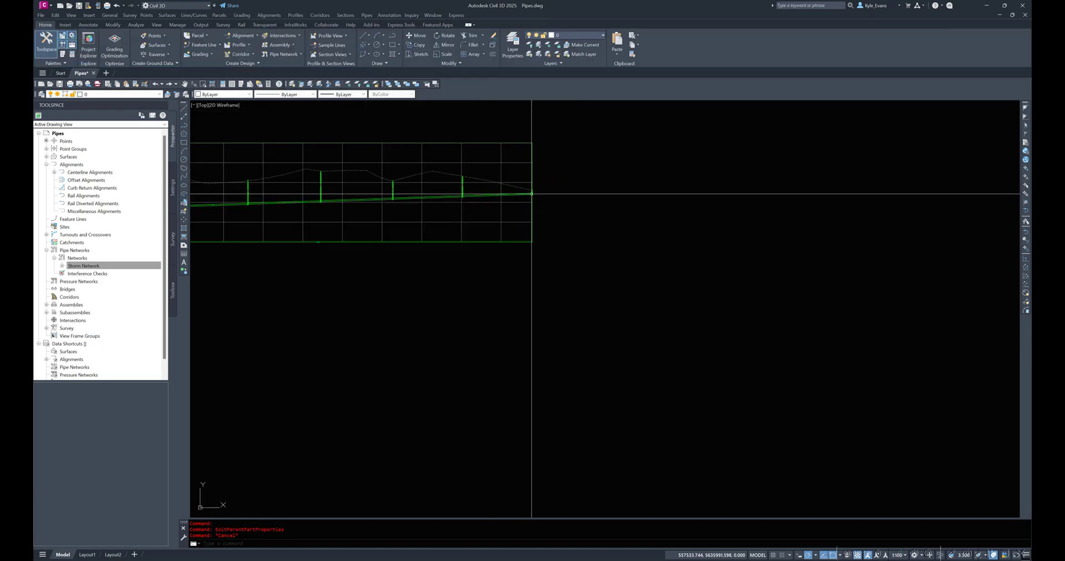
{"action": "scroll", "coordinate": [485, 224], "scroll_direction": "up", "scroll_amount": 10}
{"action": "left_click", "coordinate": [443, 329]}
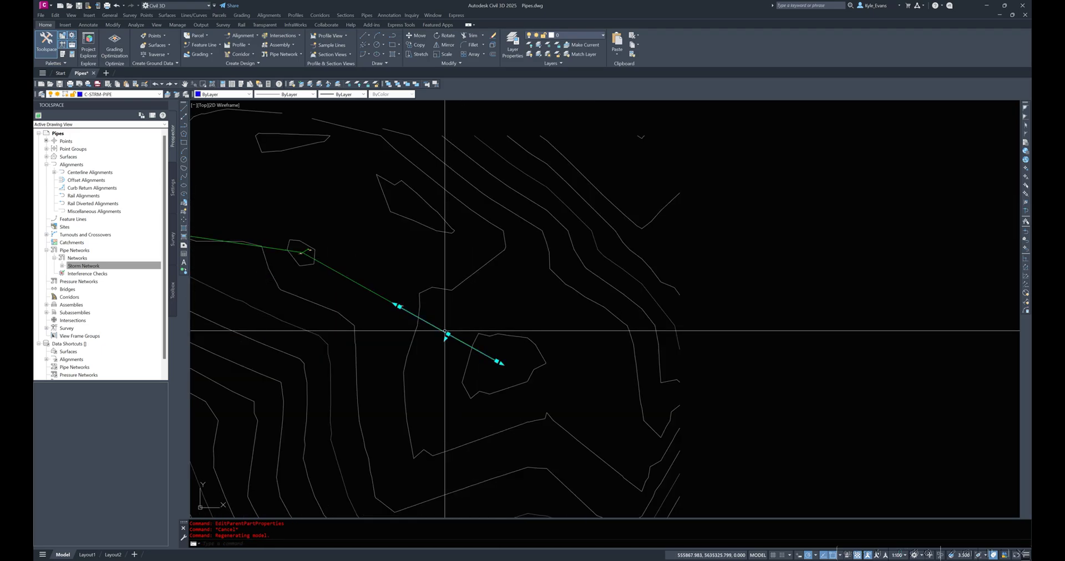
{"action": "right_click", "coordinate": [448, 334]}
{"action": "left_click", "coordinate": [472, 455]}
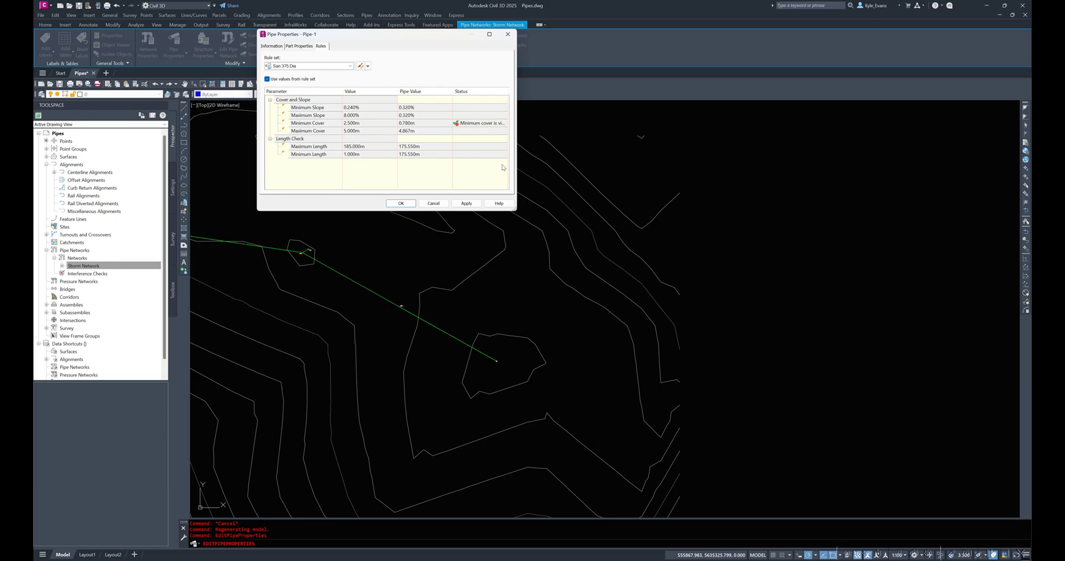
{"action": "key", "text": "Escape"}
{"action": "key", "text": "Escape"}
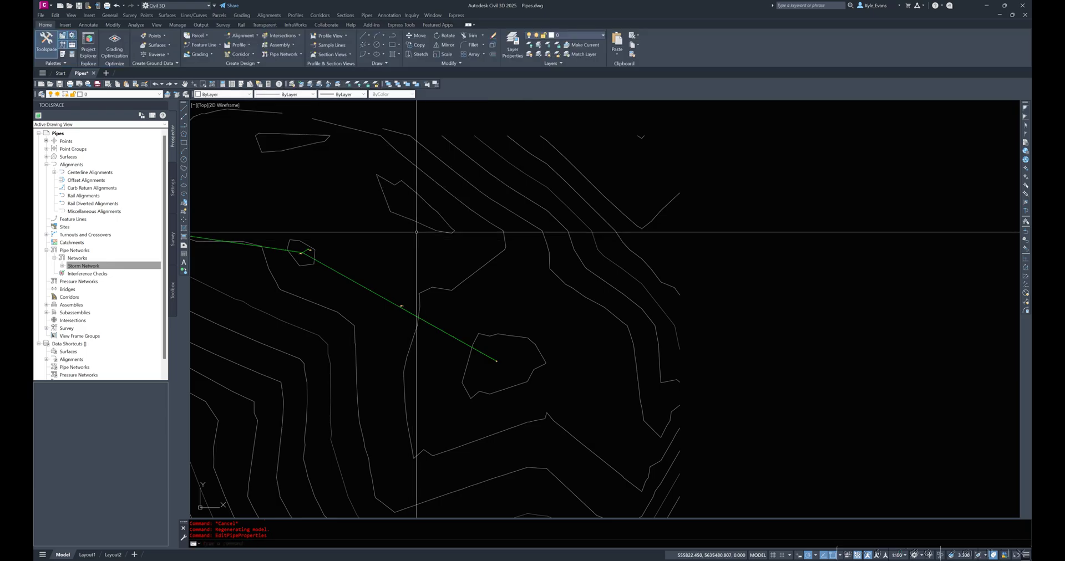
- List the Storm Network's pipes in Prospector and widen the Toolspace and table columns so the pipe data is readable
{"action": "scroll", "coordinate": [405, 336], "scroll_direction": "down", "scroll_amount": 8}
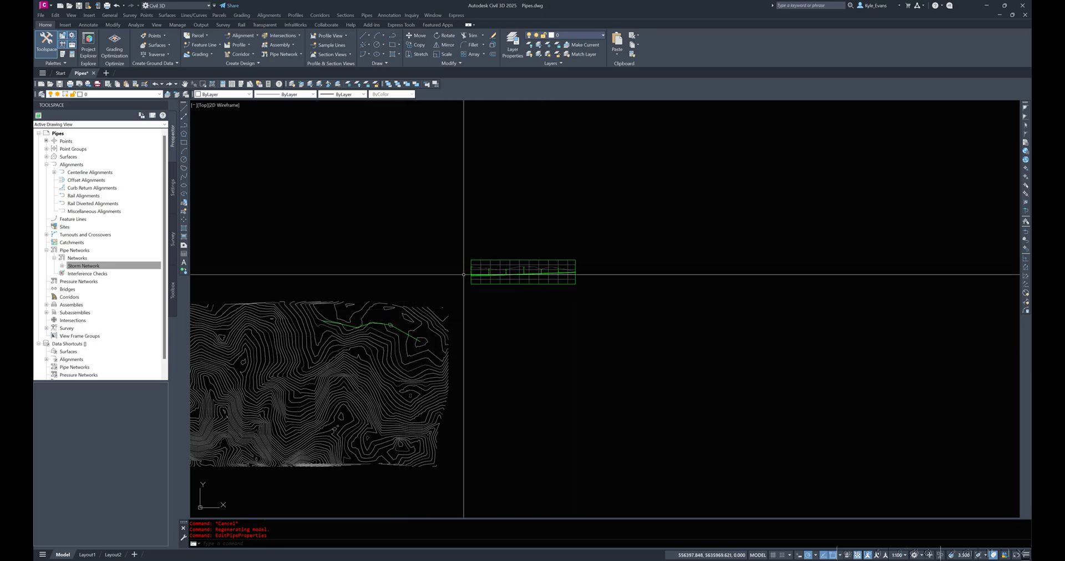
{"action": "left_click", "coordinate": [62, 266]}
{"action": "left_click", "coordinate": [84, 274]}
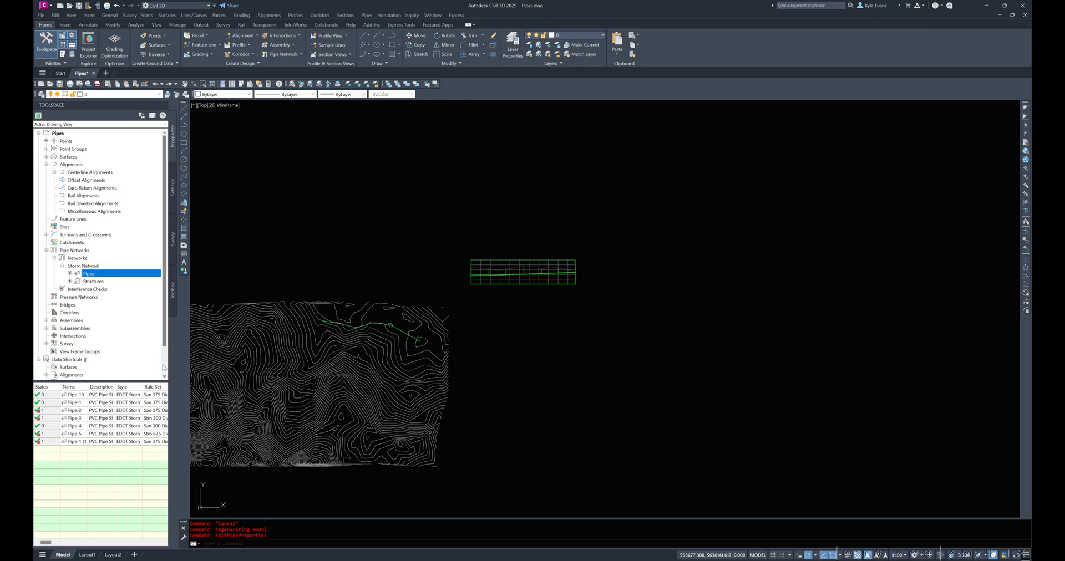
{"action": "left_click_drag", "start_coordinate": [177, 259], "coordinate": [275, 262]}
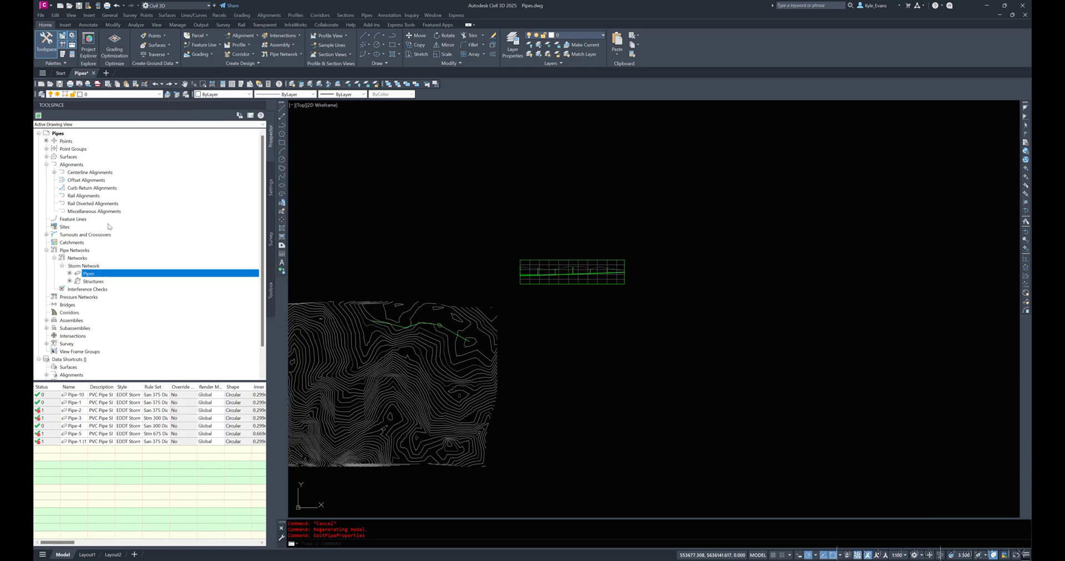
{"action": "left_click_drag", "start_coordinate": [64, 546], "coordinate": [36, 539]}
{"action": "left_click_drag", "start_coordinate": [88, 384], "coordinate": [193, 385]}
- Change the style of all pipes in the Storm Network to EDDT Existing Sanitary in one edit
{"action": "right_click", "coordinate": [193, 387]}
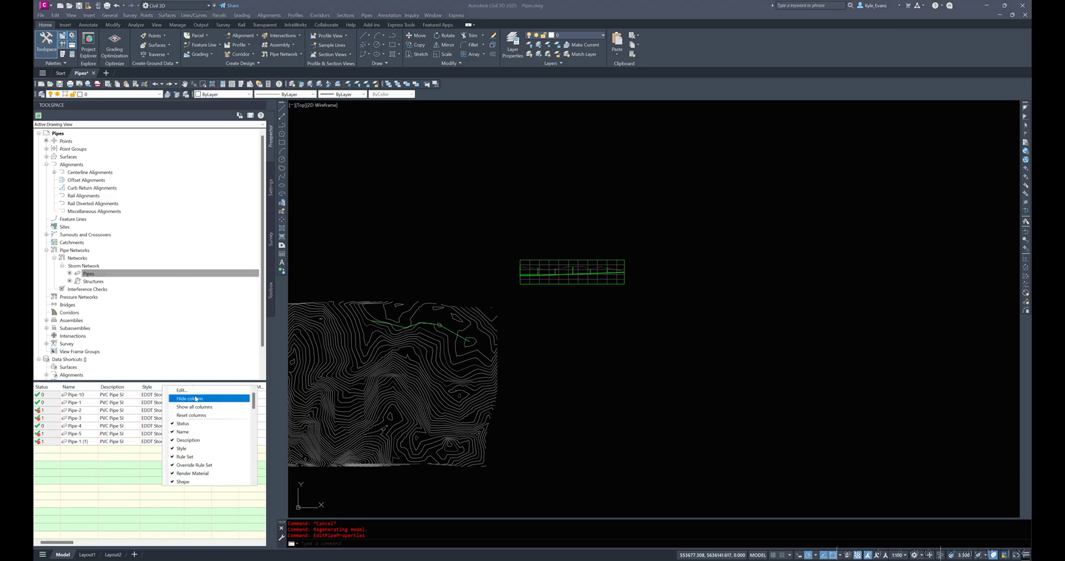
{"action": "left_click", "coordinate": [182, 391]}
{"action": "left_click", "coordinate": [453, 211]}
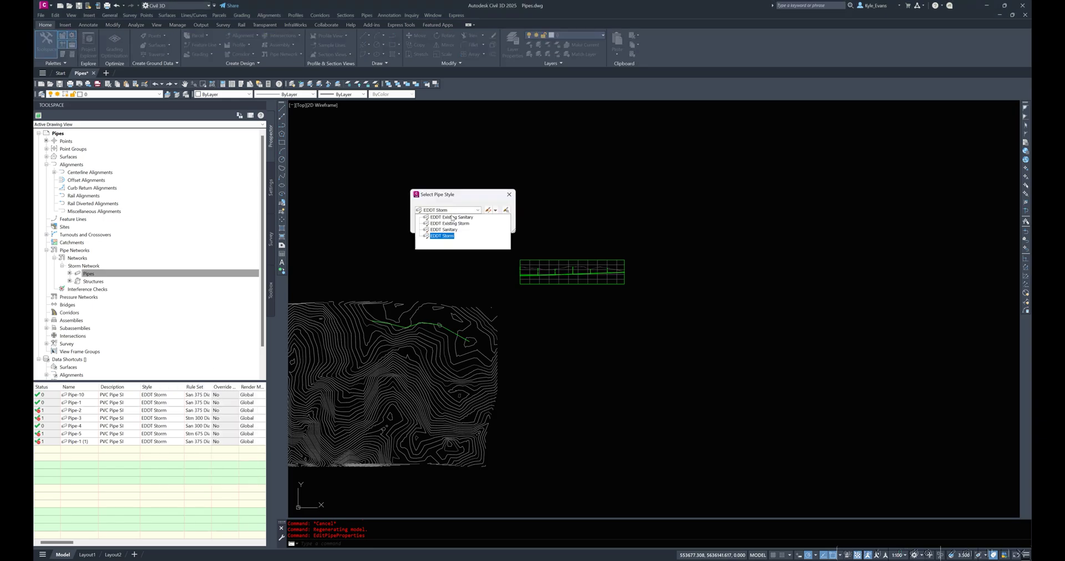
{"action": "left_click", "coordinate": [441, 217]}
{"action": "left_click", "coordinate": [429, 224]}
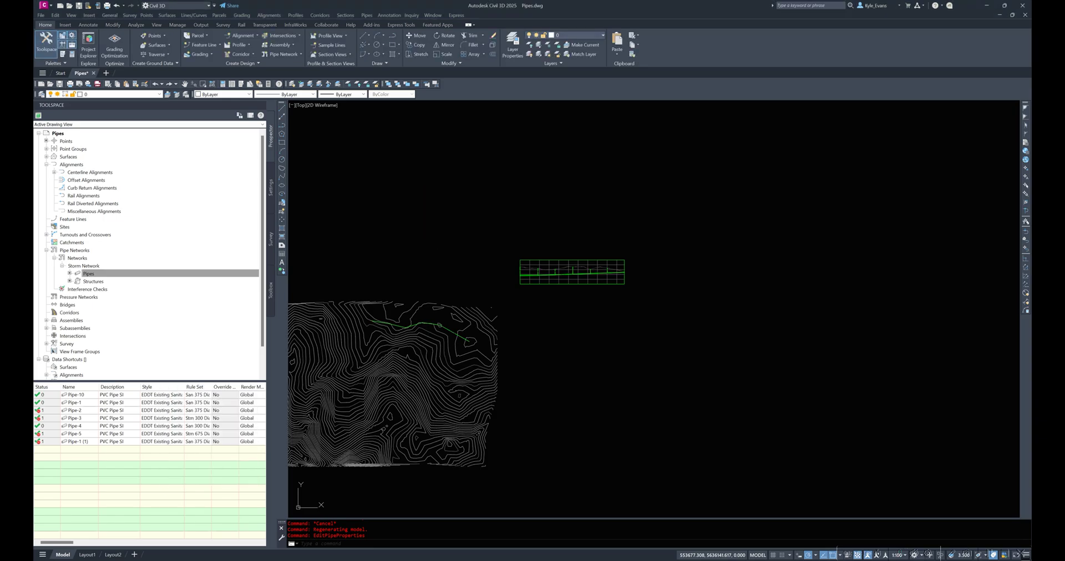
{"action": "scroll", "coordinate": [385, 323], "scroll_direction": "up", "scroll_amount": 13}
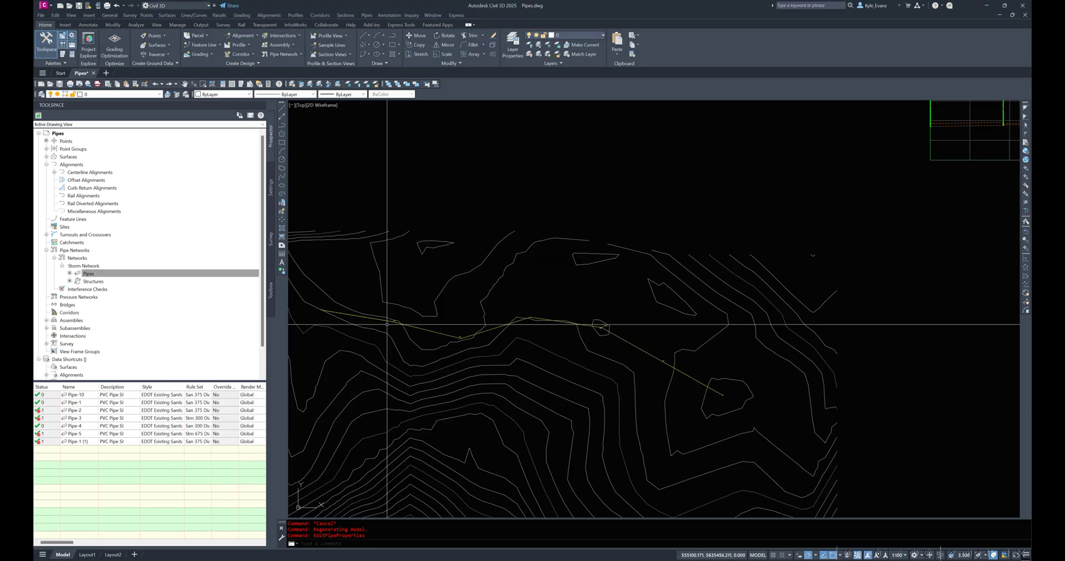
- Return the style of all pipes in the Storm Network to EDDT Storm
{"action": "right_click", "coordinate": [159, 386]}
{"action": "left_click", "coordinate": [197, 392]}
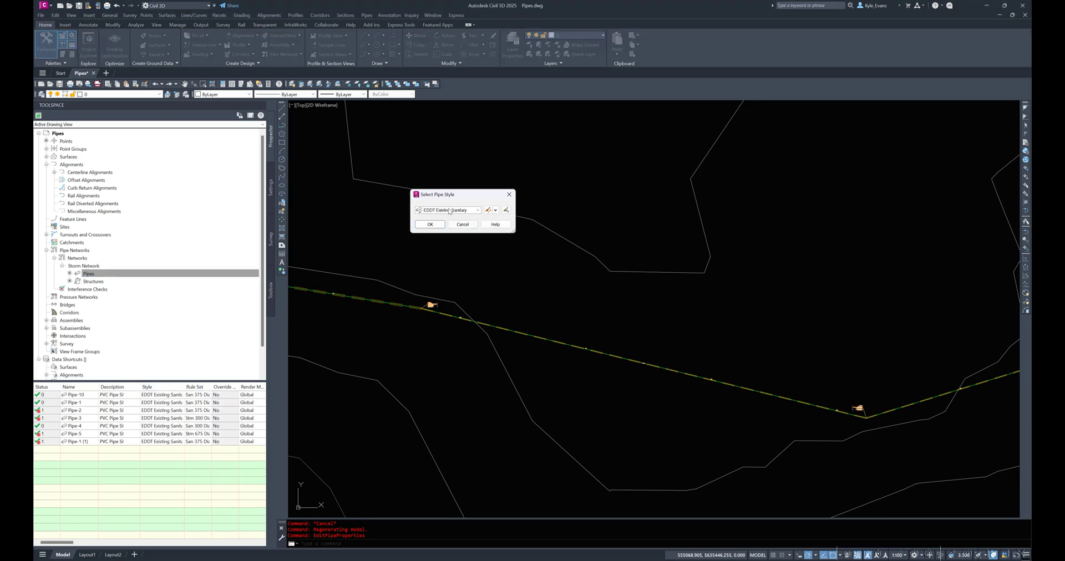
{"action": "left_click", "coordinate": [453, 210]}
{"action": "left_click", "coordinate": [447, 238]}
{"action": "key", "text": "Return"}
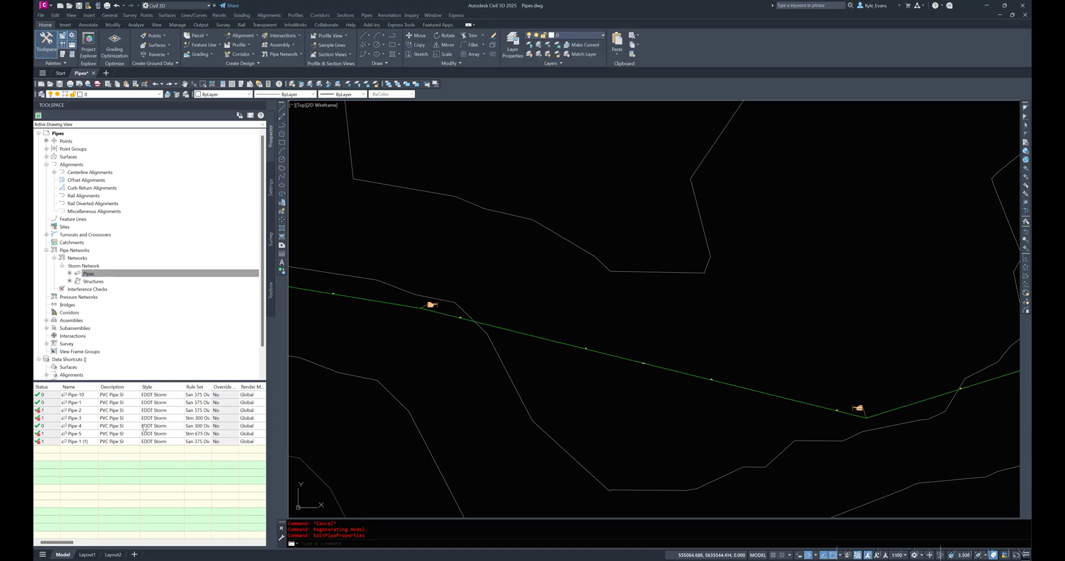
- Check the rule set choice of Pipe-10, keeping San 375 Dia, and review the remaining columns of the pipe table
{"action": "double_click", "coordinate": [220, 387]}
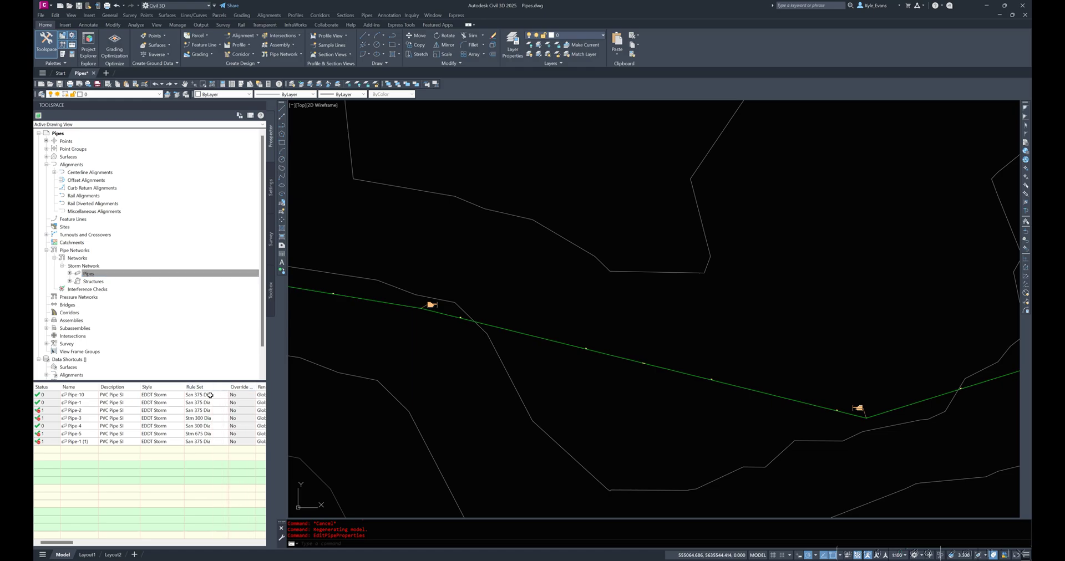
{"action": "left_click", "coordinate": [208, 396]}
{"action": "right_click", "coordinate": [209, 388]}
{"action": "left_click", "coordinate": [203, 387]}
{"action": "left_click", "coordinate": [201, 395]}
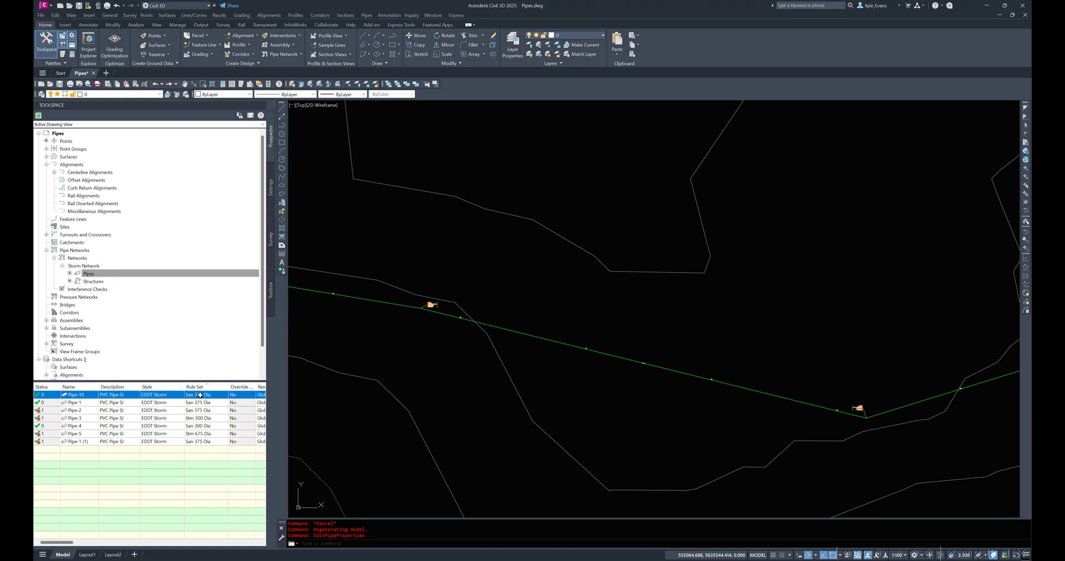
{"action": "left_click", "coordinate": [200, 395]}
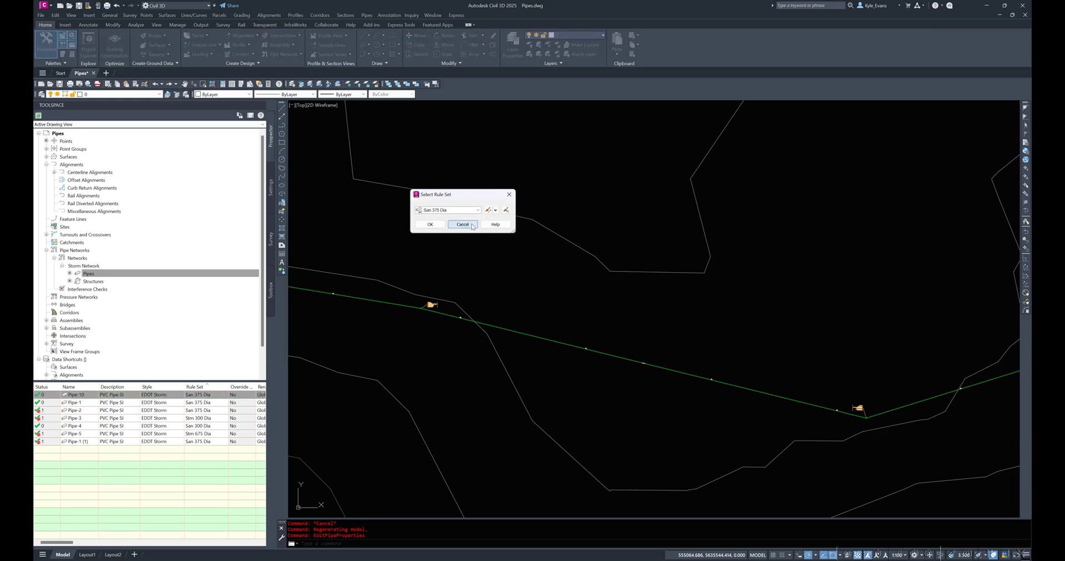
{"action": "left_click", "coordinate": [430, 224]}
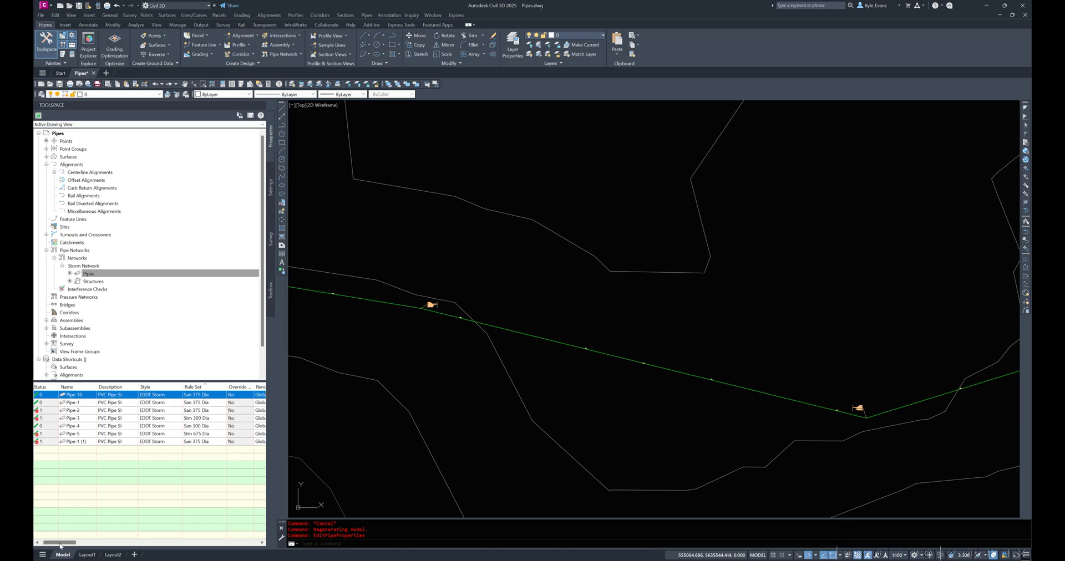
{"action": "left_click_drag", "start_coordinate": [48, 543], "coordinate": [71, 545]}
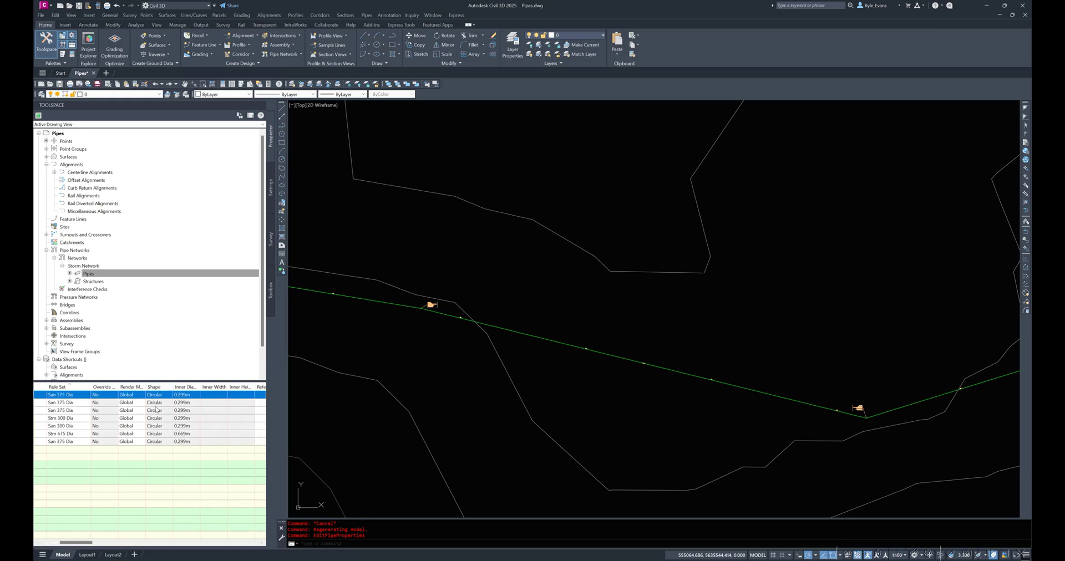
{"action": "left_click_drag", "start_coordinate": [82, 543], "coordinate": [251, 542]}
- Open the Storm Network's network properties from Prospector and leave its settings as they are
{"action": "right_click", "coordinate": [101, 265]}
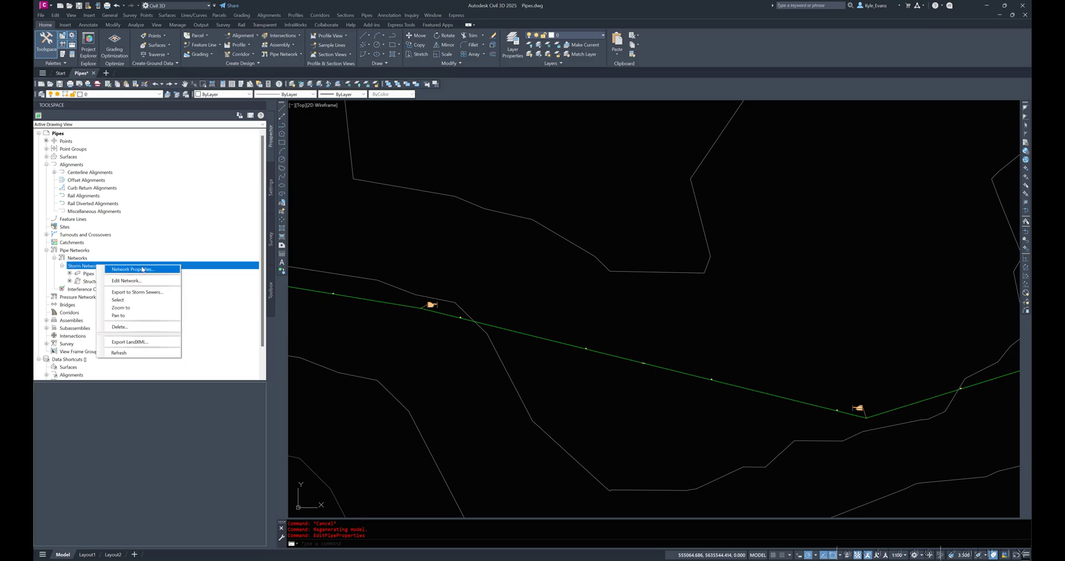
{"action": "left_click", "coordinate": [140, 270]}
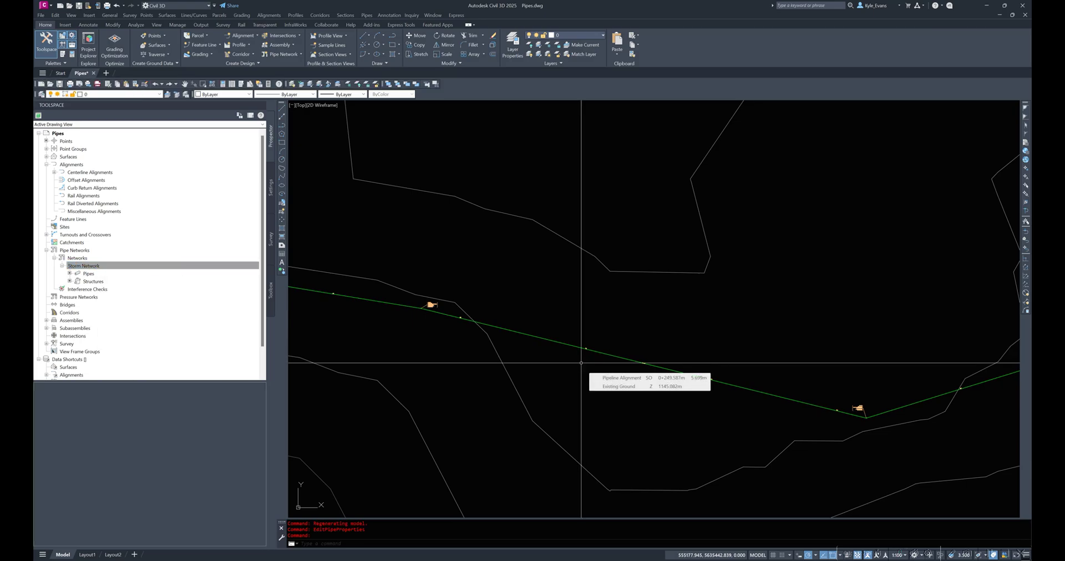
{"action": "left_click", "coordinate": [88, 274]}
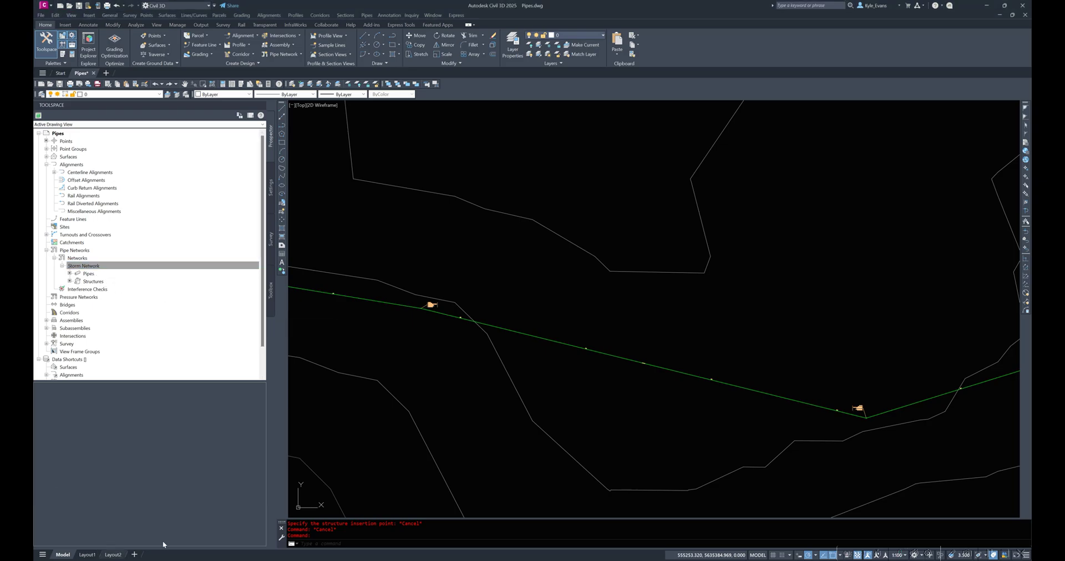
{"action": "left_click", "coordinate": [106, 274]}
- Open the Storm Network for editing with the network layout tools and bring up Pipe Network Vistas
{"action": "right_click", "coordinate": [102, 267]}
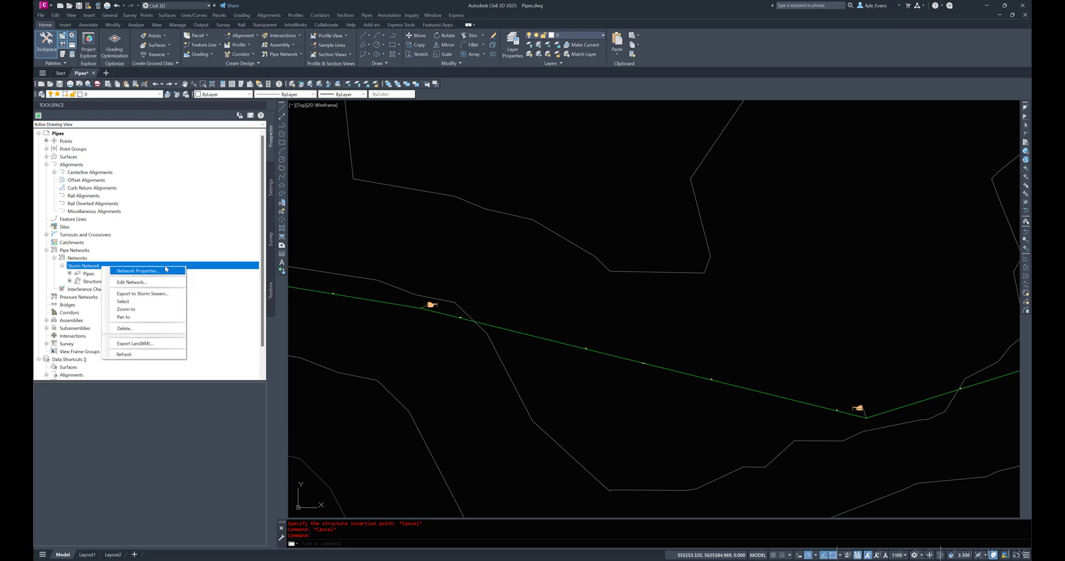
{"action": "left_click", "coordinate": [142, 284]}
{"action": "left_click", "coordinate": [273, 18]}
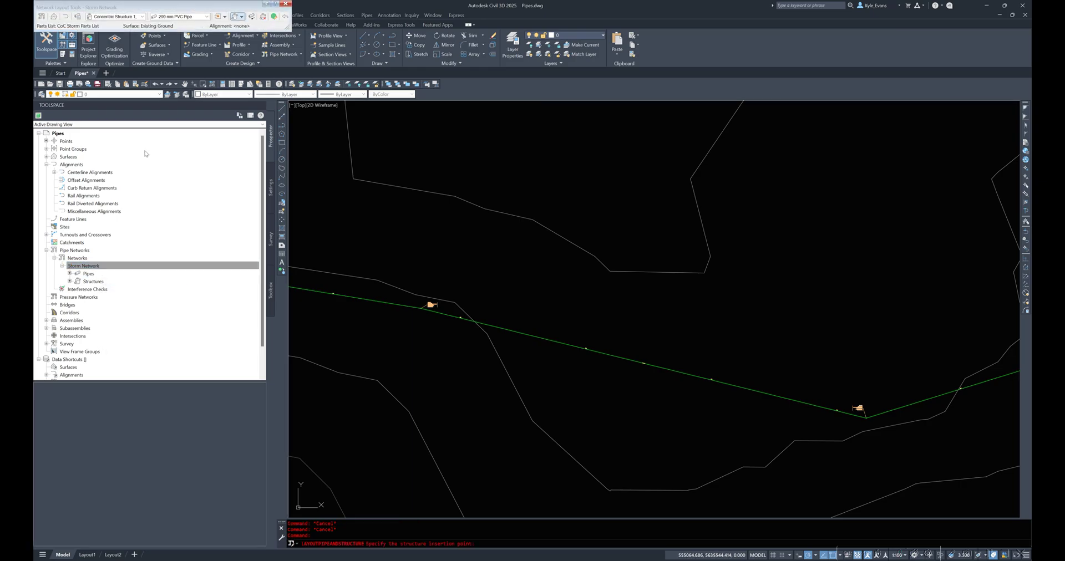
{"action": "left_click", "coordinate": [274, 17]}
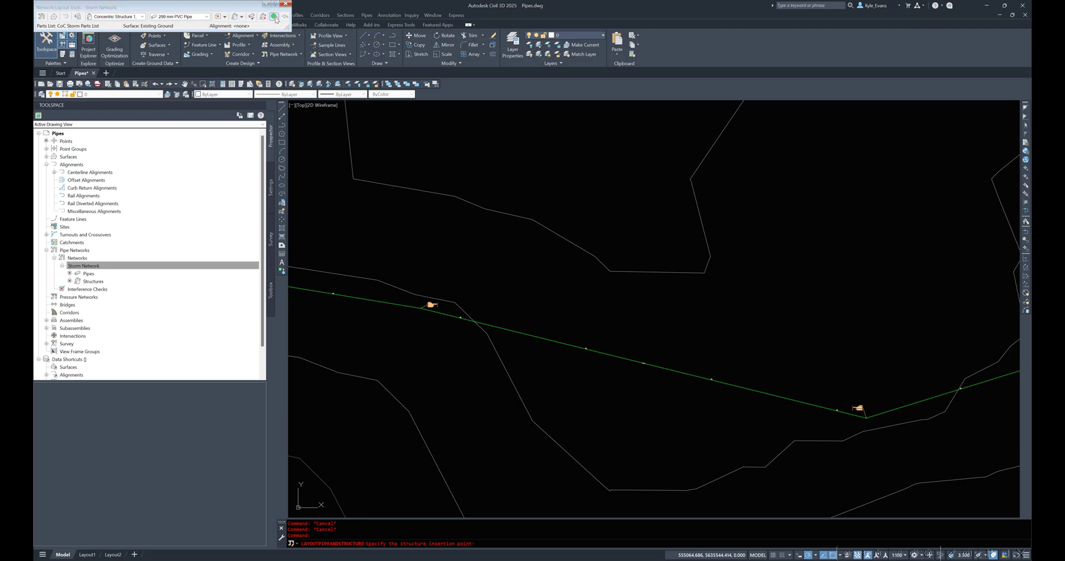
- Review all columns of the Storm Network's structure table in the pipe network vistas
{"action": "left_click_drag", "start_coordinate": [34, 222], "coordinate": [290, 194]}
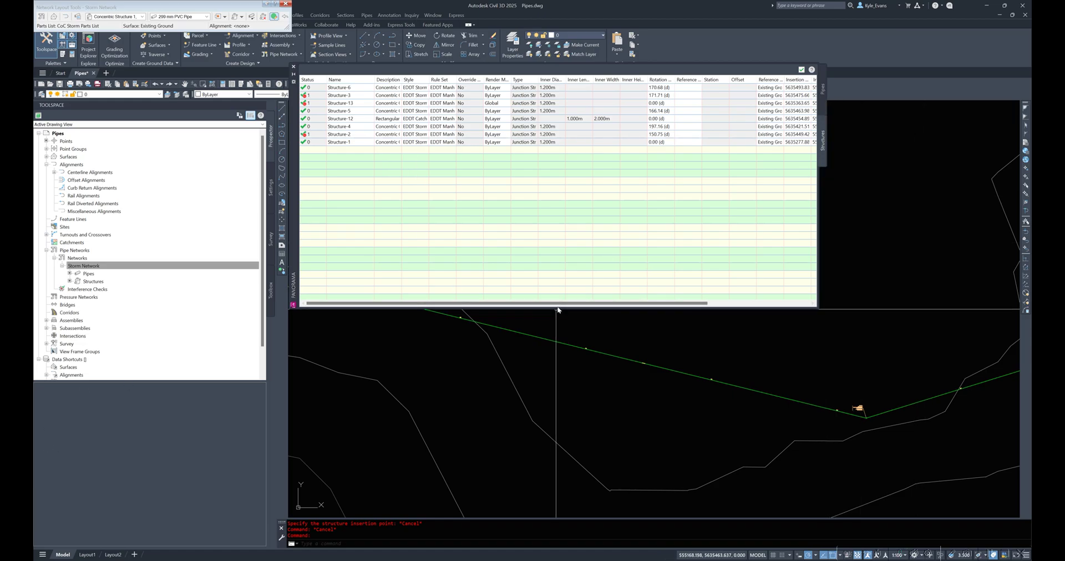
{"action": "left_click_drag", "start_coordinate": [557, 305], "coordinate": [668, 305]}
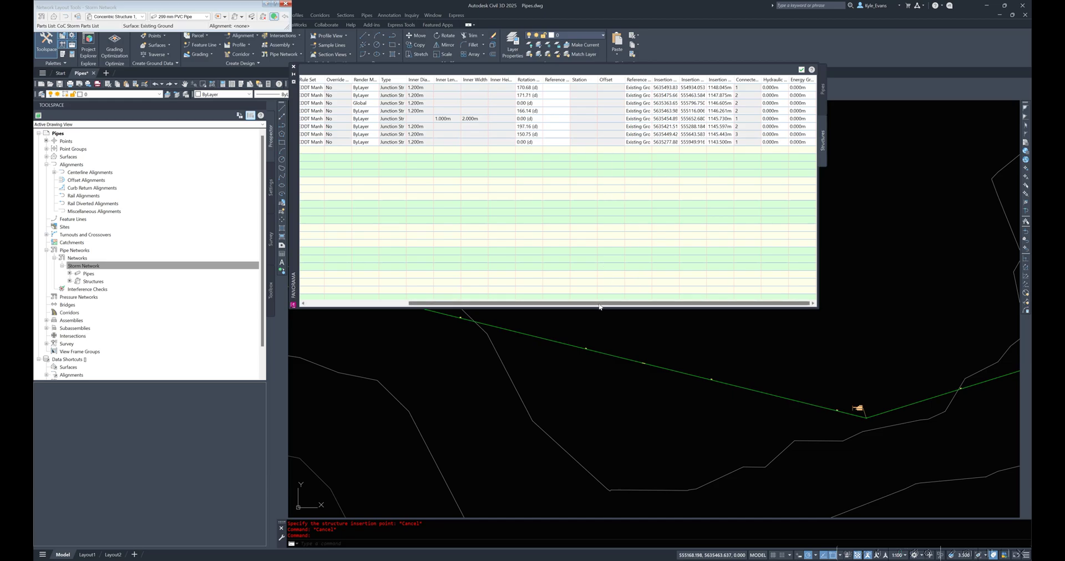
{"action": "left_click_drag", "start_coordinate": [599, 307], "coordinate": [485, 314]}
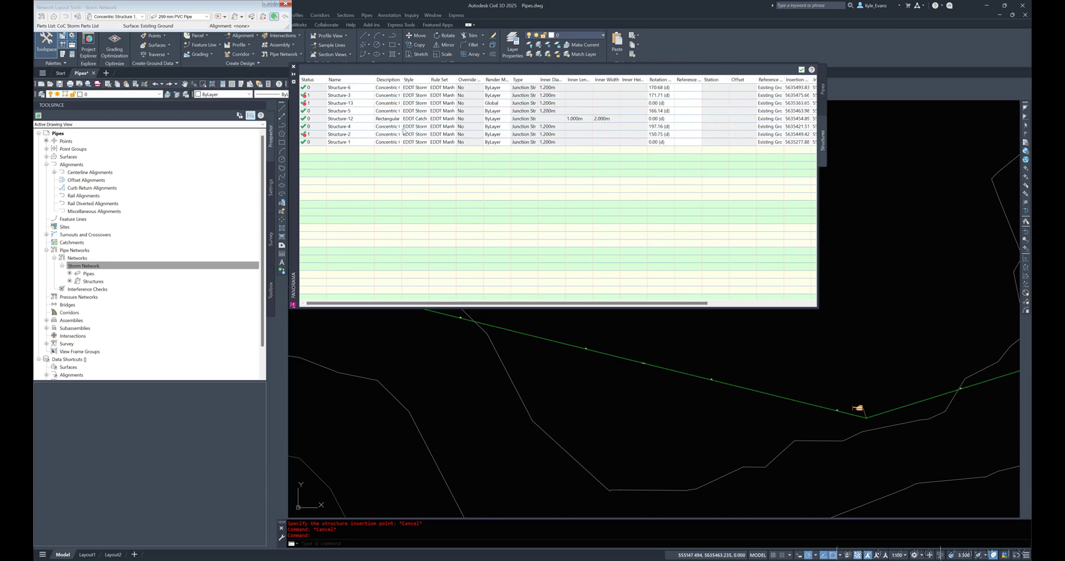
- Review the Storm Network's pipe table, fitting the Start Crown Elevation and End Structure columns to their headings and checking Pipe-4 and Pipe-5
{"action": "left_click", "coordinate": [824, 86]}
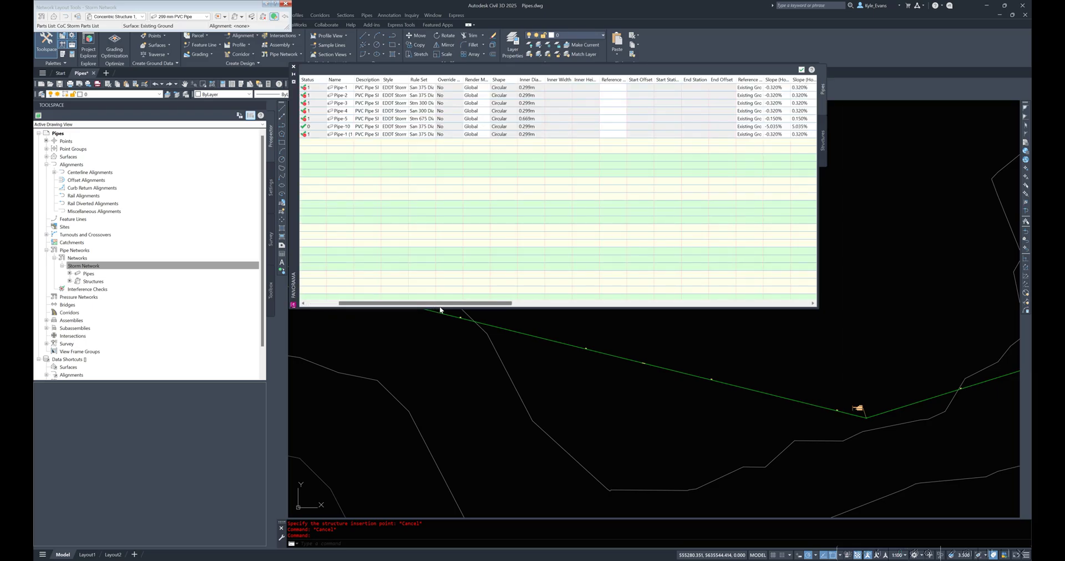
{"action": "left_click_drag", "start_coordinate": [440, 309], "coordinate": [593, 306]}
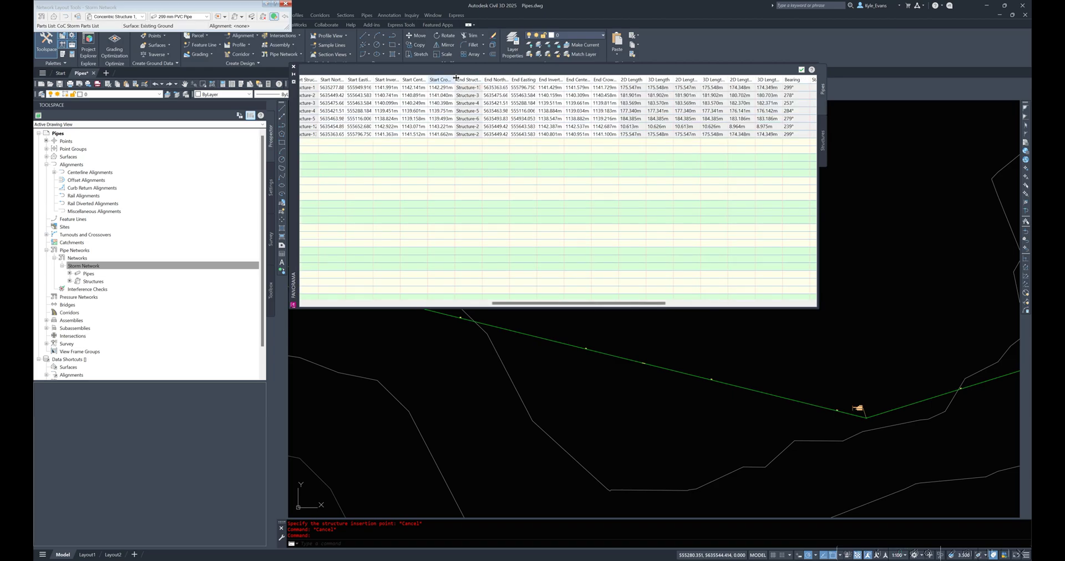
{"action": "double_click", "coordinate": [465, 79]}
{"action": "double_click", "coordinate": [515, 80]}
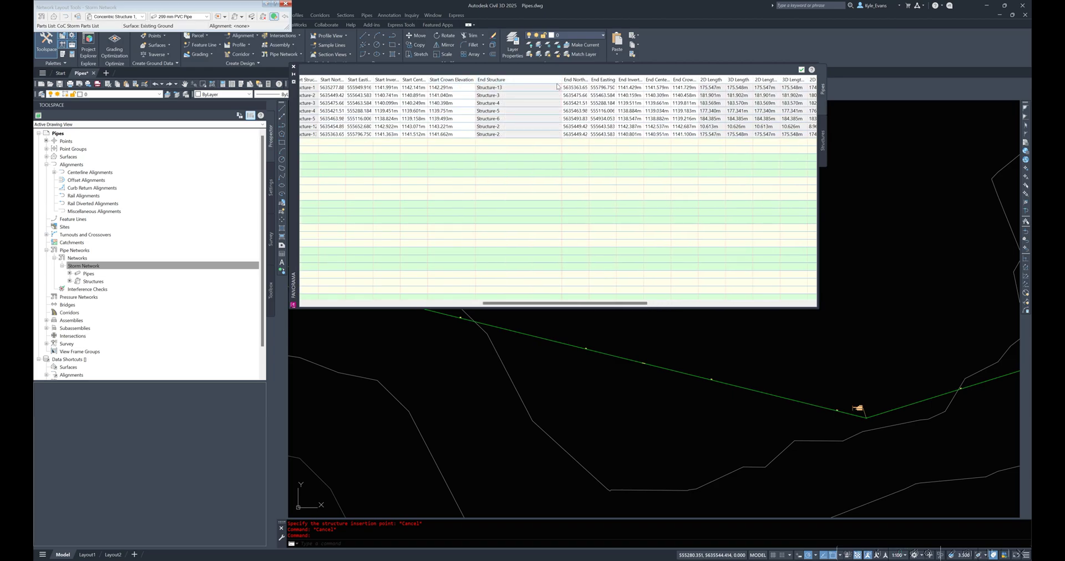
{"action": "left_click_drag", "start_coordinate": [502, 307], "coordinate": [344, 313]}
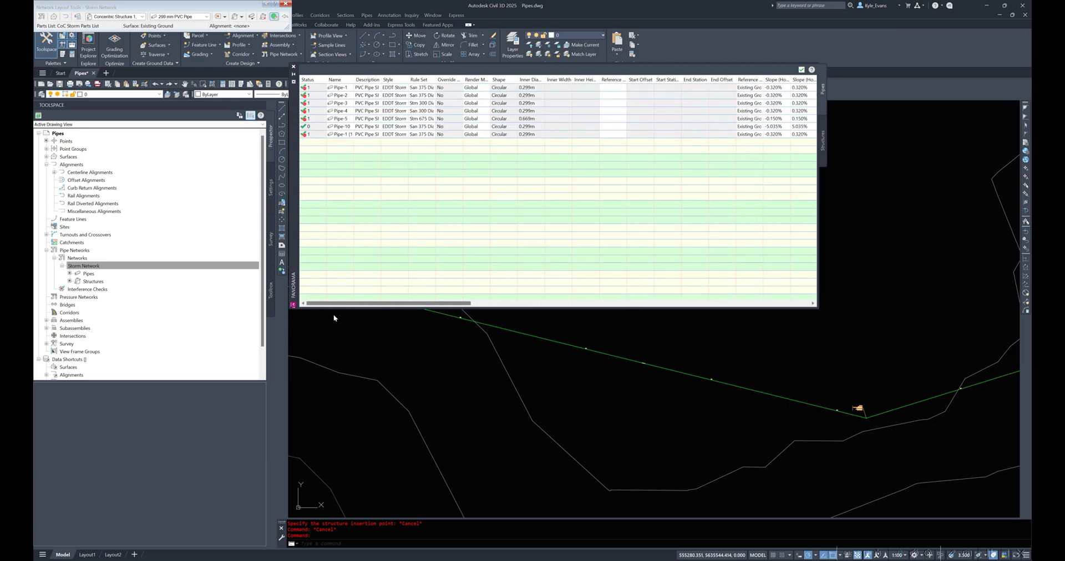
{"action": "left_click", "coordinate": [313, 111]}
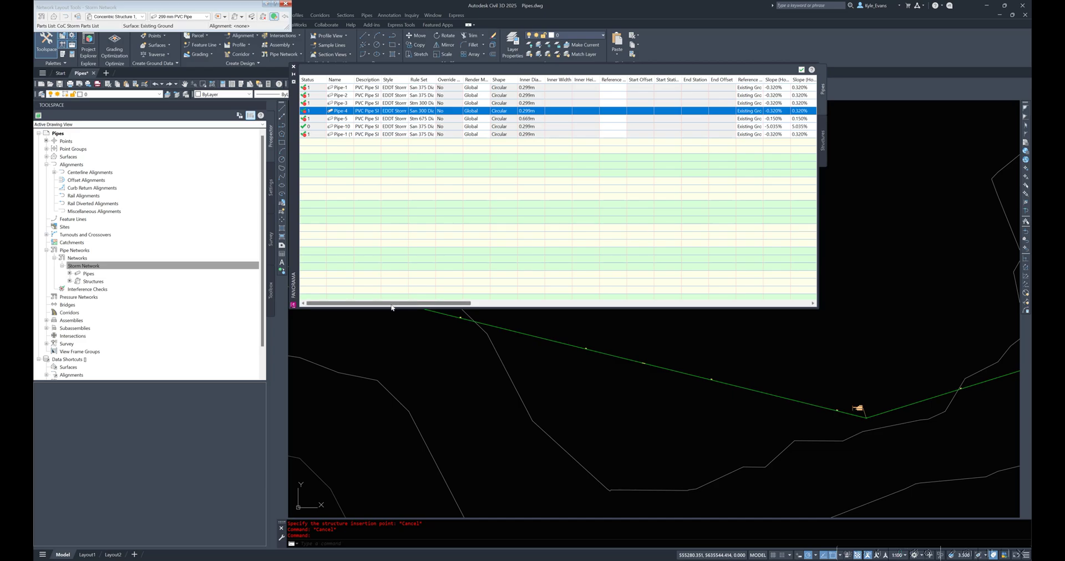
{"action": "left_click_drag", "start_coordinate": [392, 305], "coordinate": [530, 306]}
{"action": "left_click", "coordinate": [558, 119]}
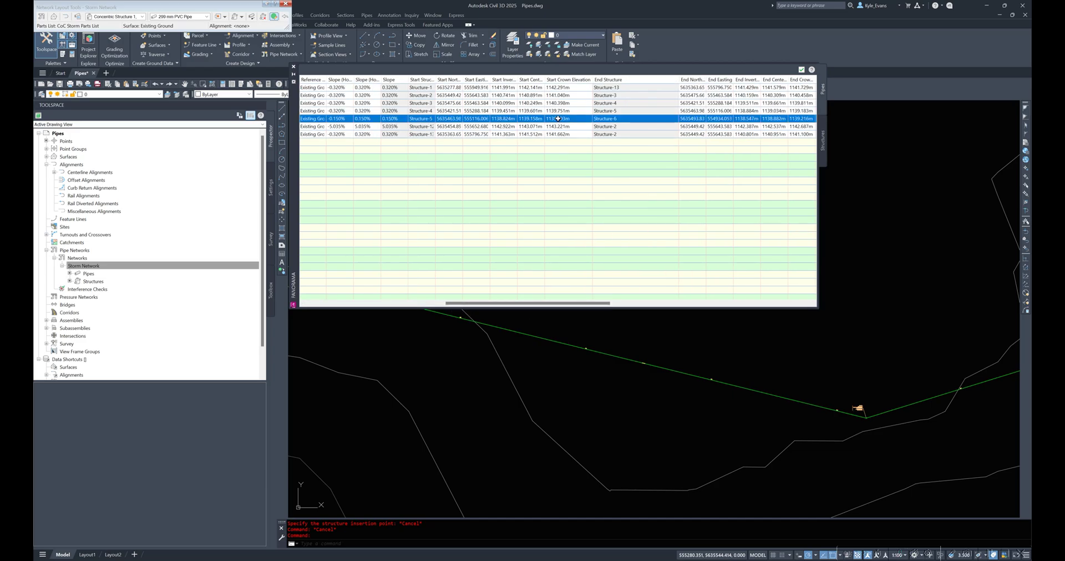
- Close the pipe and structure tables and return to the plan drawing with no command active
{"action": "left_click", "coordinate": [801, 70]}
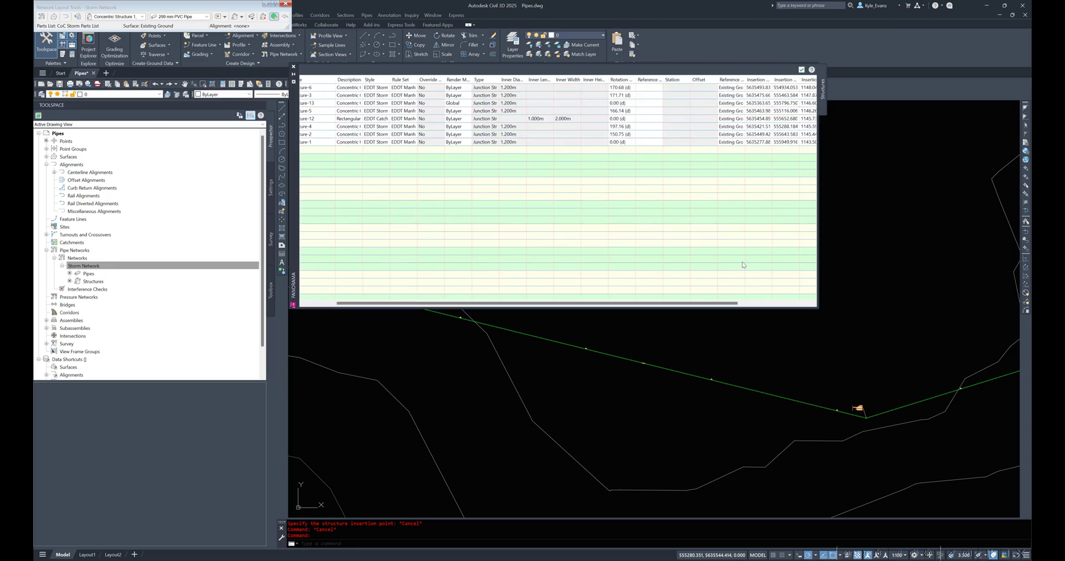
{"action": "left_click", "coordinate": [801, 70]}
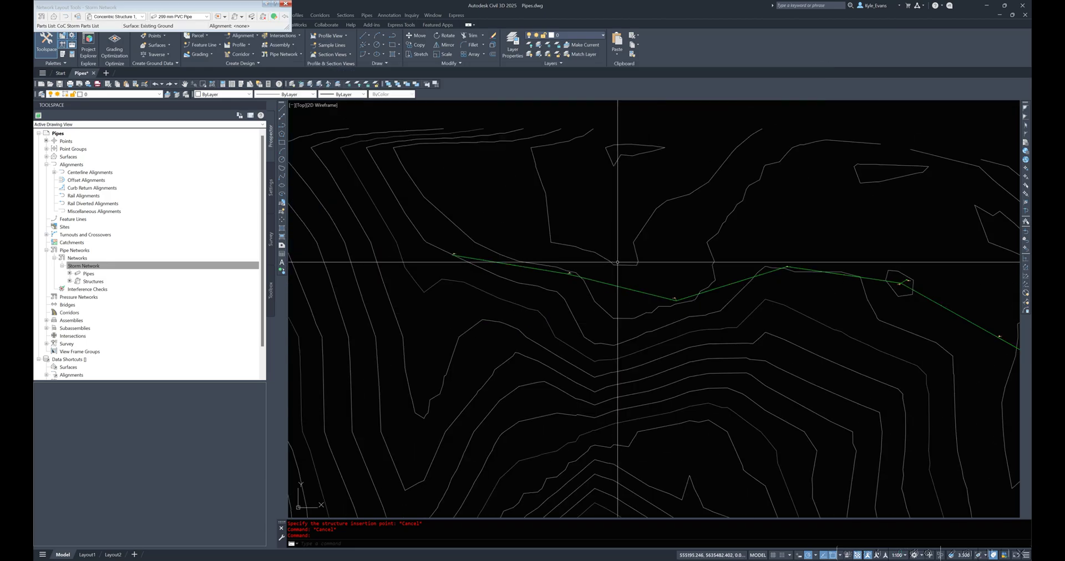
{"action": "scroll", "coordinate": [618, 261], "scroll_direction": "down", "scroll_amount": 3}
{"action": "scroll", "coordinate": [547, 262], "scroll_direction": "down", "scroll_amount": 3}
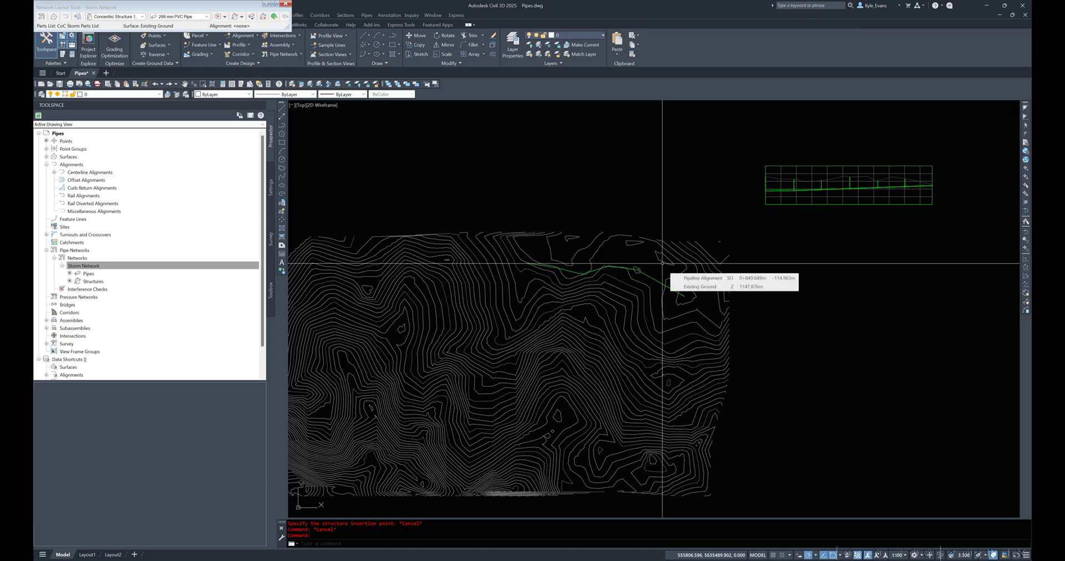
{"action": "key", "text": "Escape"}
{"action": "key", "text": "Escape"}
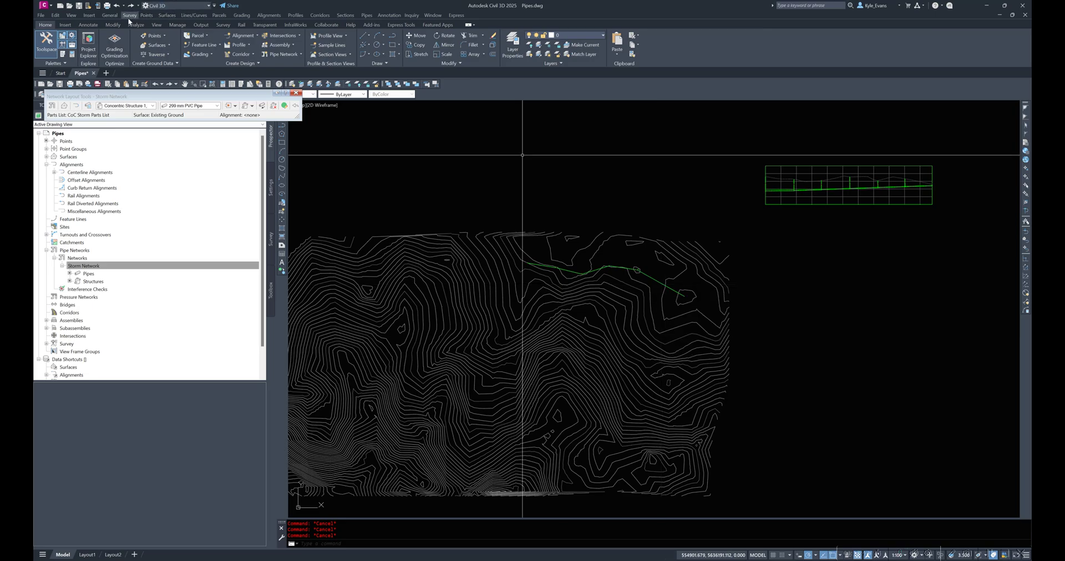
{"action": "left_click", "coordinate": [366, 16]}
{"action": "left_click", "coordinate": [366, 16]}
{"action": "scroll", "coordinate": [685, 351], "scroll_direction": "up", "scroll_amount": 5}
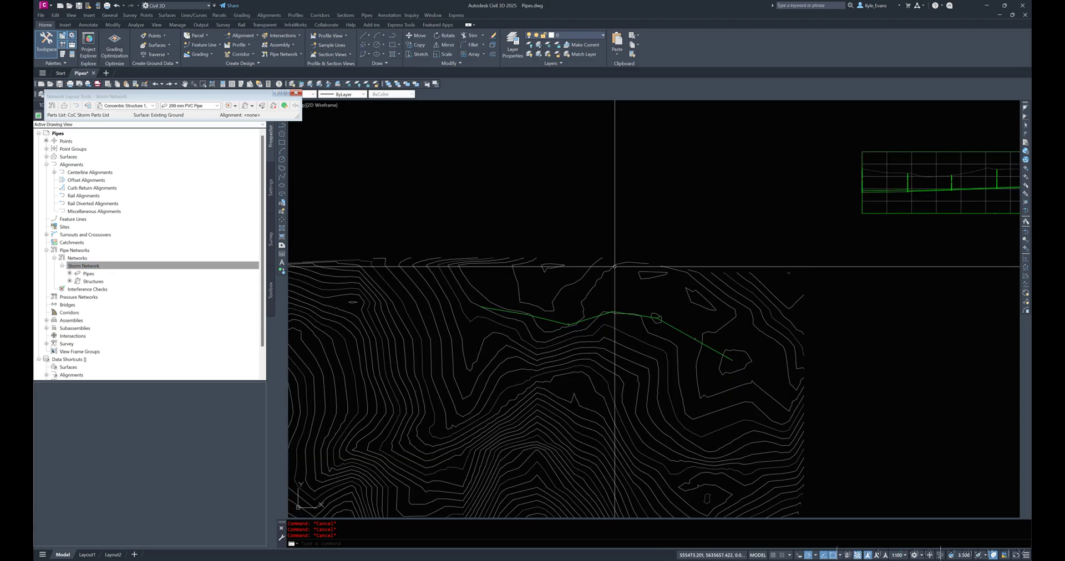
{"action": "left_click", "coordinate": [717, 368]}
{"action": "scroll", "coordinate": [712, 363], "scroll_direction": "up", "scroll_amount": 5}
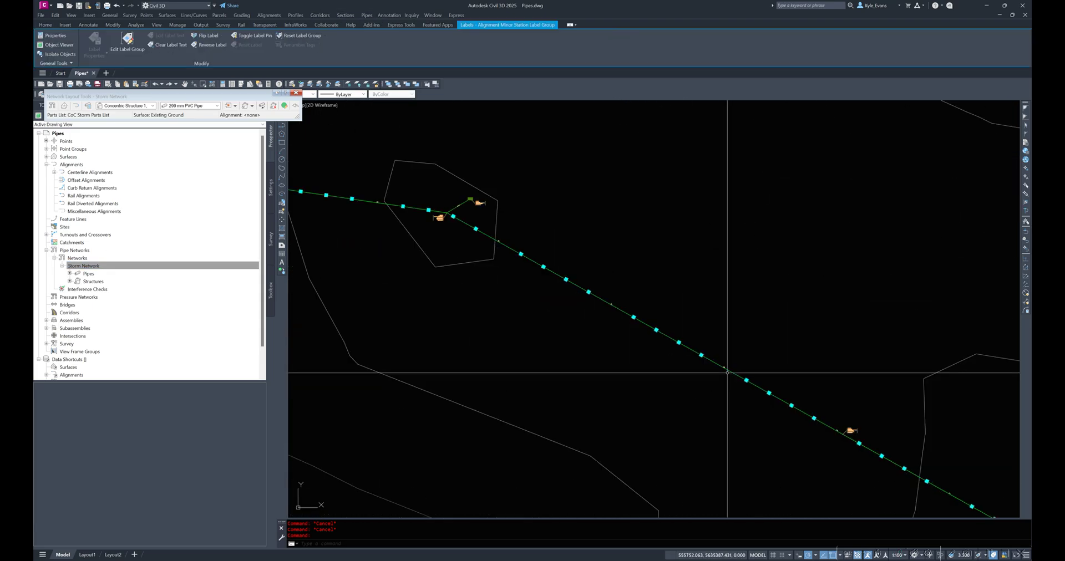
{"action": "key", "text": "Escape"}
{"action": "left_click", "coordinate": [710, 361]}
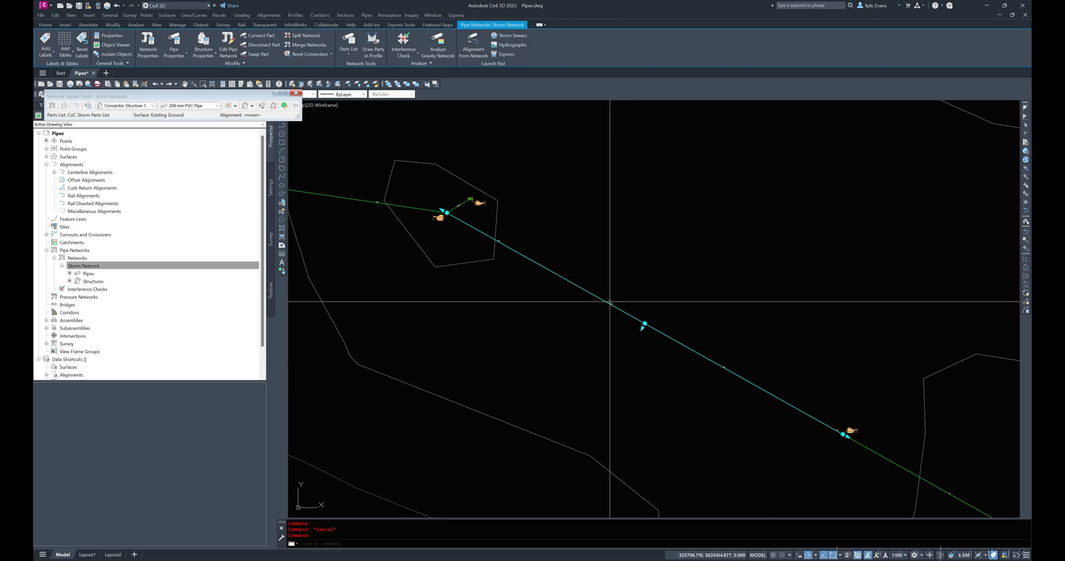
{"action": "key", "text": "Escape"}
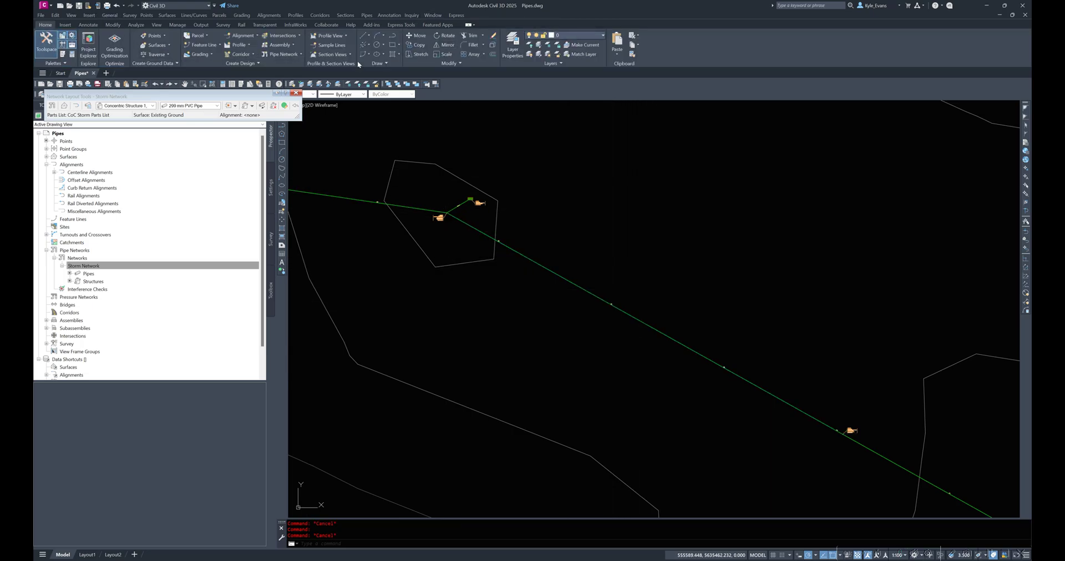
- Select Pipe-1 (1) in plan, look through its label and table options, and check the Storm Network's network properties without changing them
{"action": "left_click", "coordinate": [583, 283]}
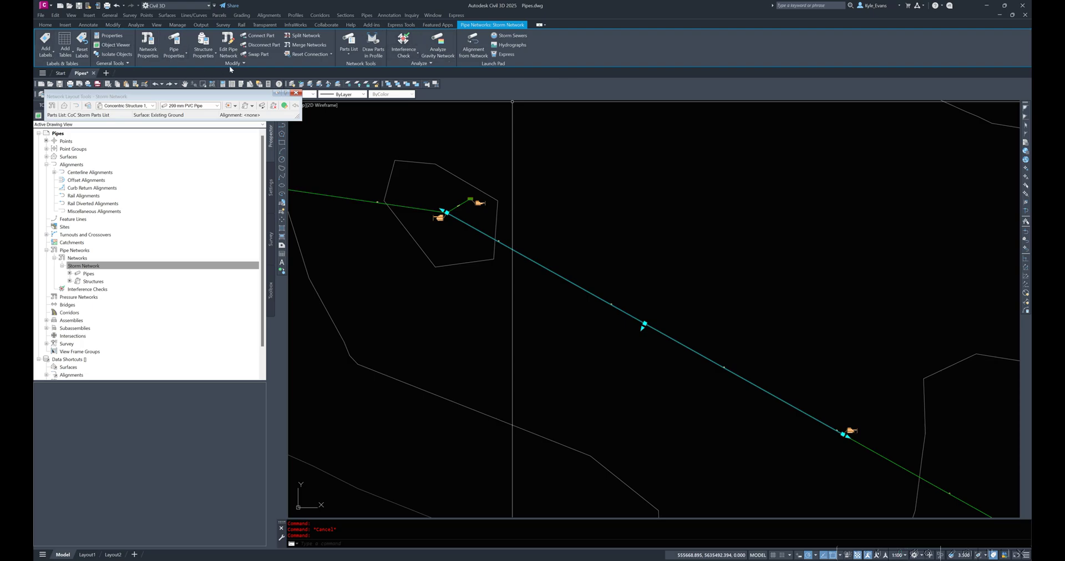
{"action": "left_click", "coordinate": [52, 54]}
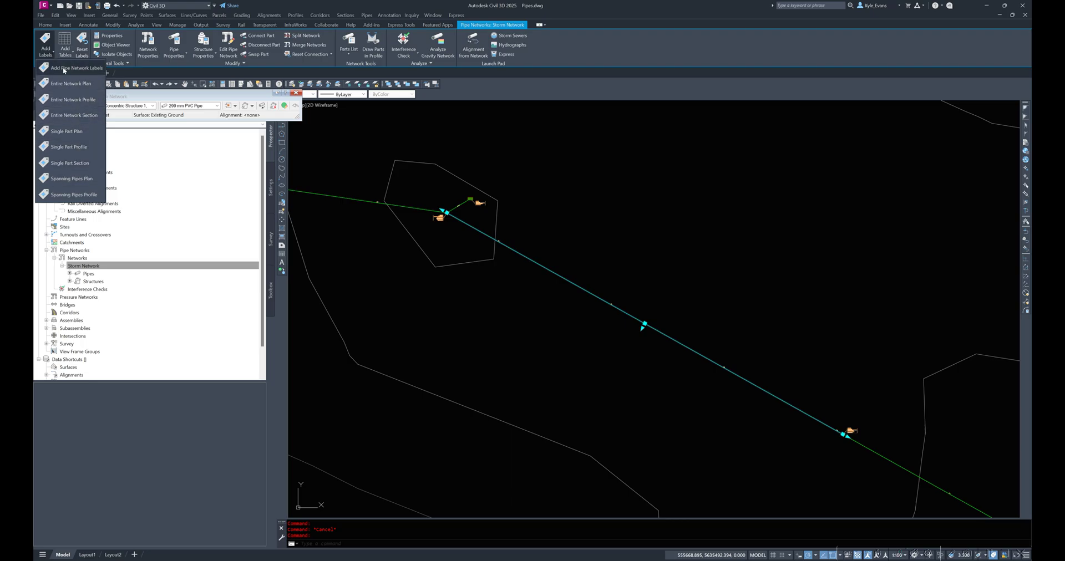
{"action": "left_click", "coordinate": [71, 52]}
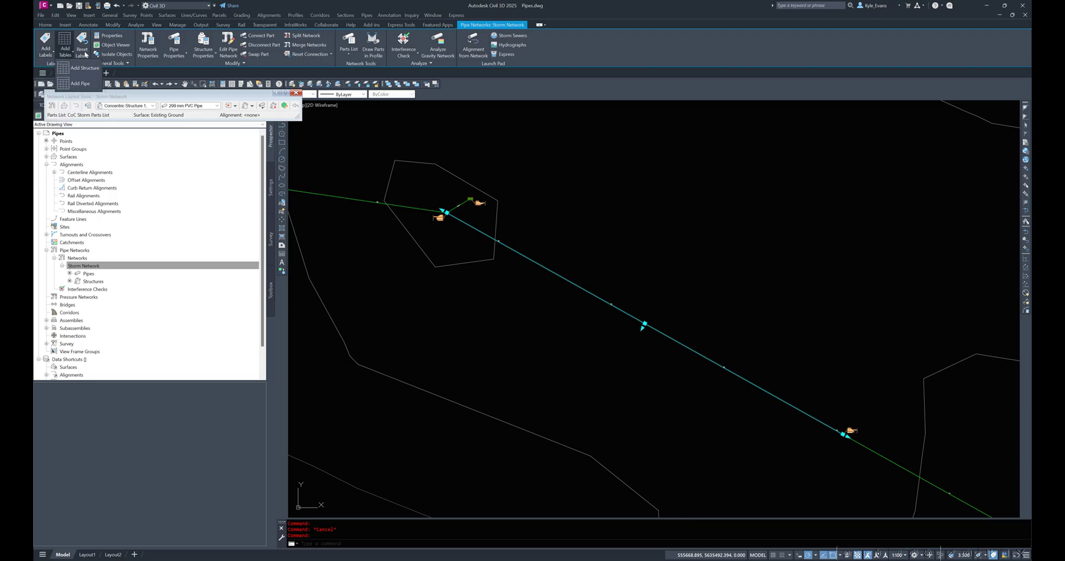
{"action": "left_click", "coordinate": [152, 71]}
{"action": "left_click", "coordinate": [148, 46]}
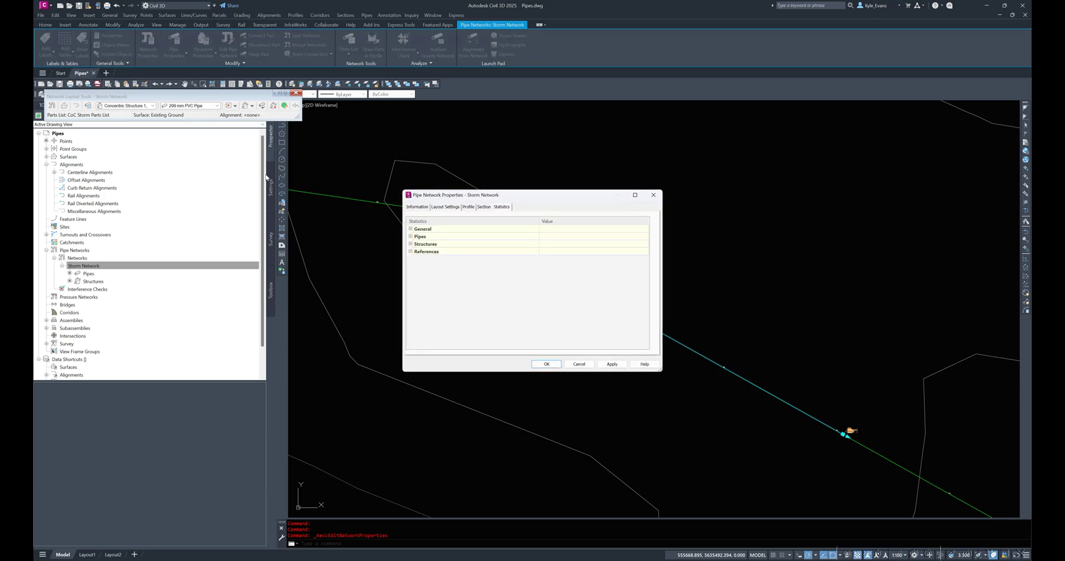
{"action": "left_click", "coordinate": [653, 196]}
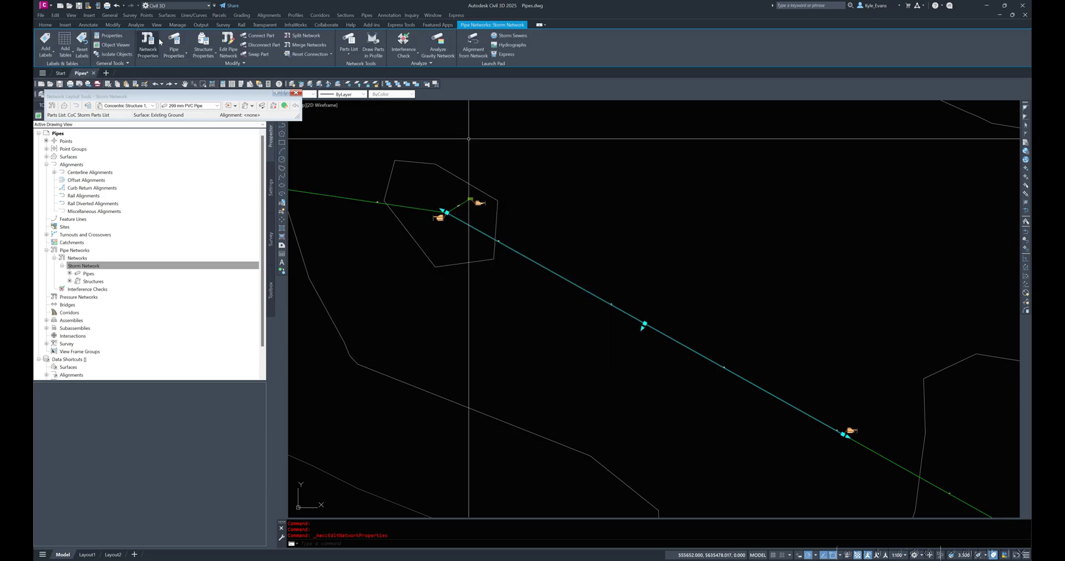
- Examine the San 375 Dia rules in Pipe-1 (1)'s pipe properties, from both the ribbon and the pipe's context commands, leaving them as they are
{"action": "left_click", "coordinate": [183, 55]}
{"action": "left_click", "coordinate": [184, 70]}
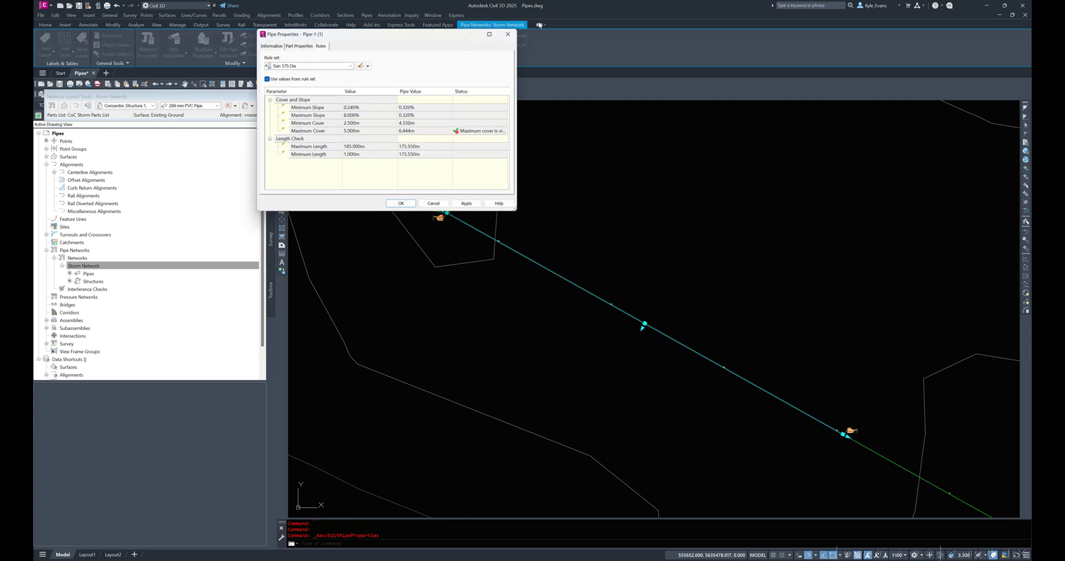
{"action": "left_click", "coordinate": [508, 34]}
{"action": "right_click", "coordinate": [594, 253]}
{"action": "key", "text": "Escape"}
{"action": "left_click", "coordinate": [628, 328]}
{"action": "left_click", "coordinate": [585, 259]}
{"action": "right_click", "coordinate": [567, 283]}
{"action": "left_click", "coordinate": [594, 406]}
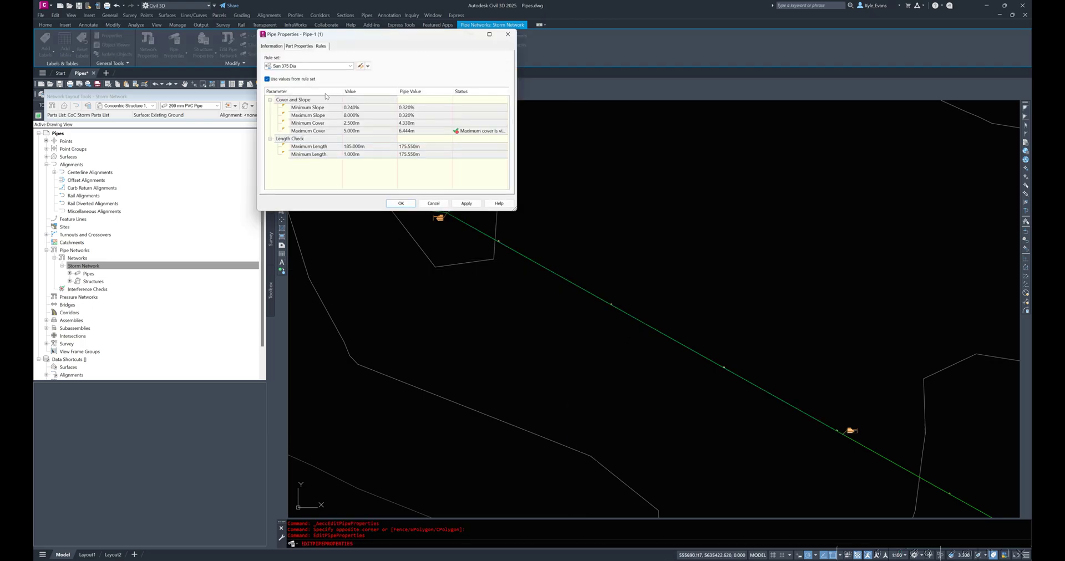
{"action": "left_click", "coordinate": [508, 34]}
- Reselect Pipe-1 (1) and review its context commands and the parts list, interference check, gravity analysis and launch pad tools available for the network
{"action": "left_click", "coordinate": [533, 259]}
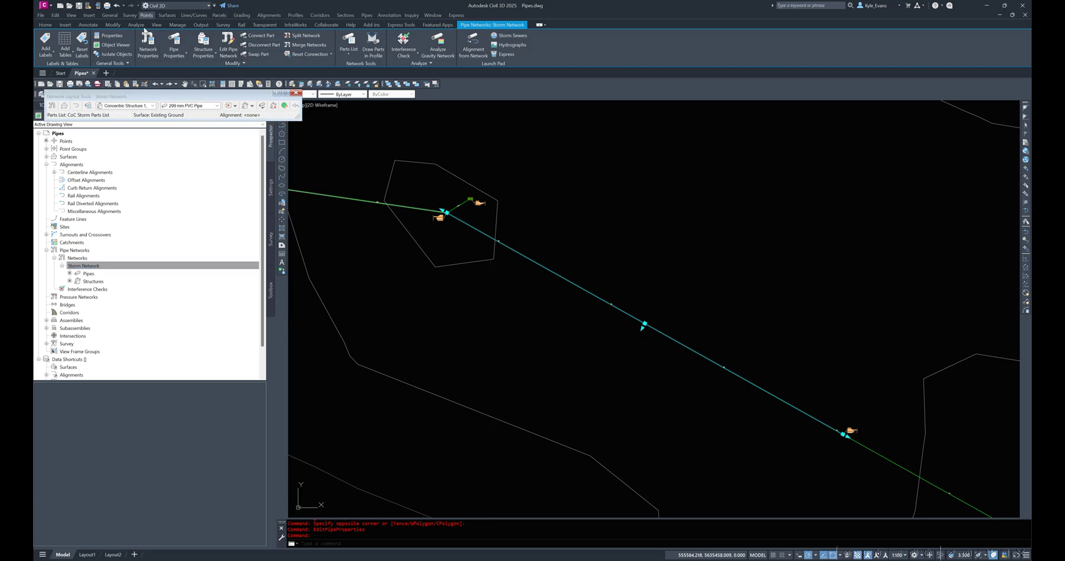
{"action": "right_click", "coordinate": [597, 244]}
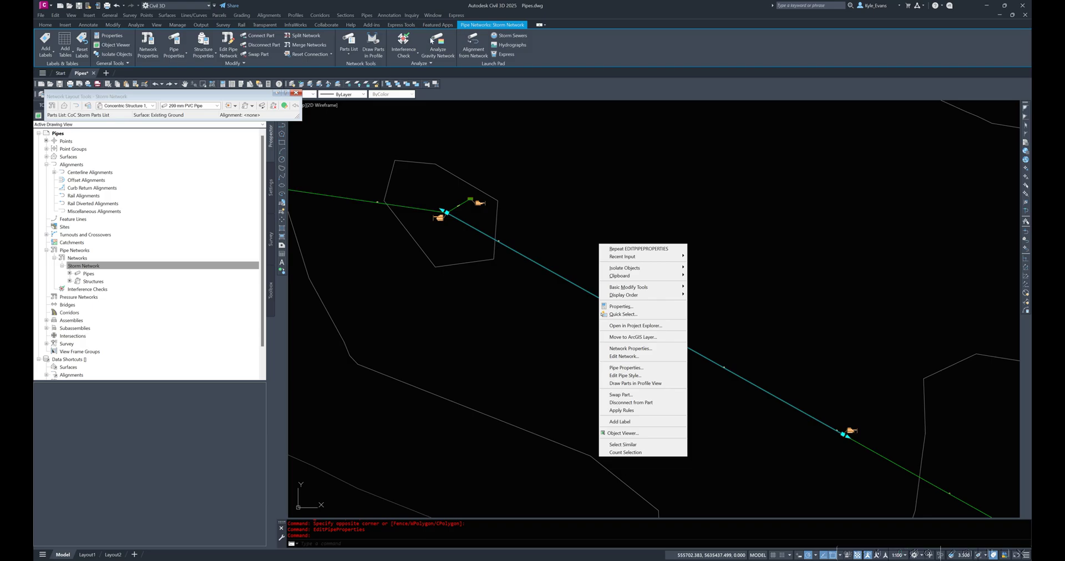
{"action": "left_click", "coordinate": [567, 41]}
{"action": "left_click", "coordinate": [349, 52]}
{"action": "left_click", "coordinate": [349, 53]}
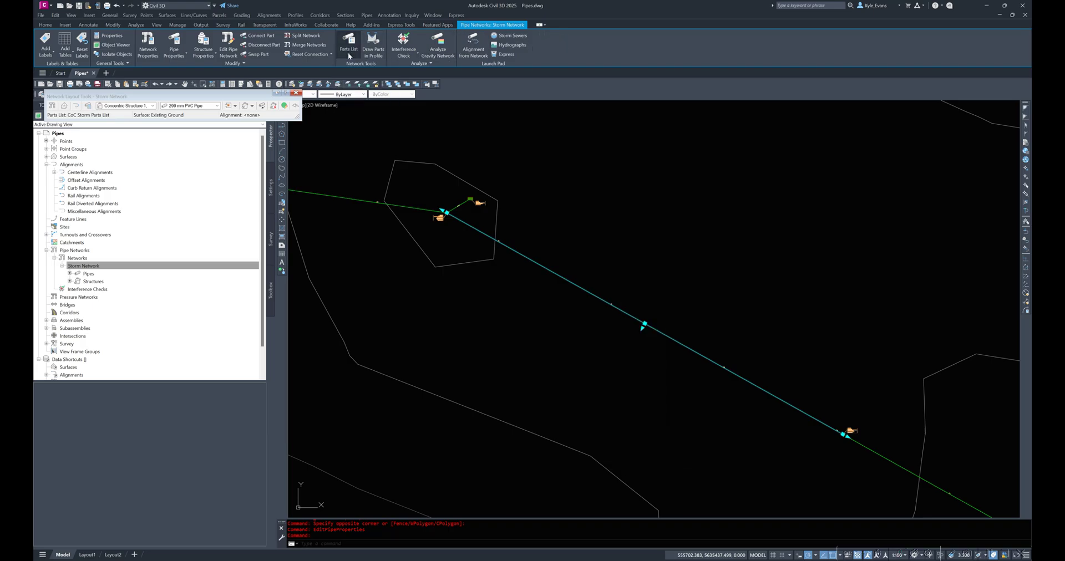
{"action": "left_click", "coordinate": [417, 55]}
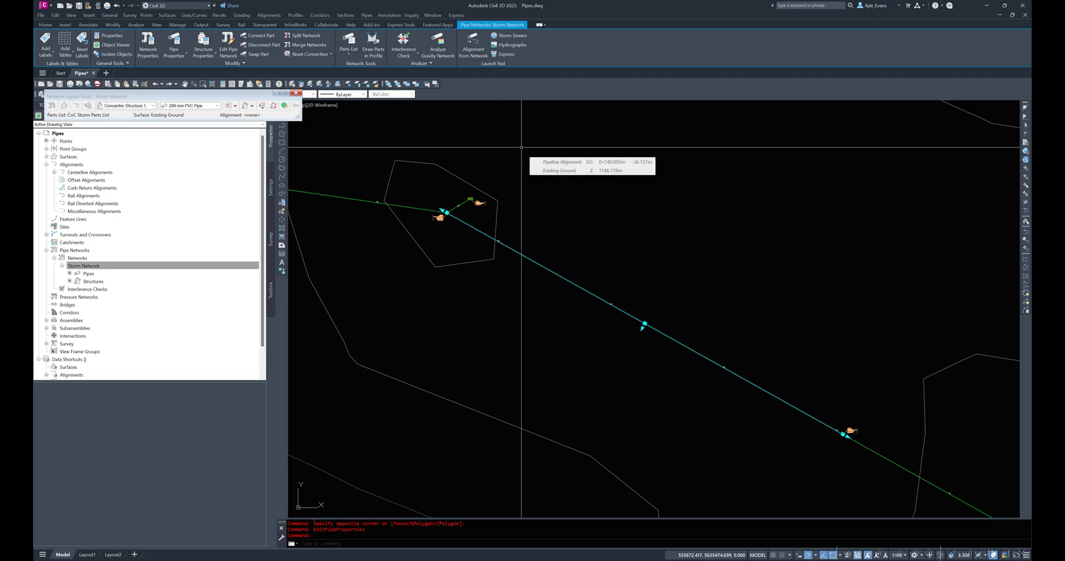
{"action": "left_click", "coordinate": [427, 64]}
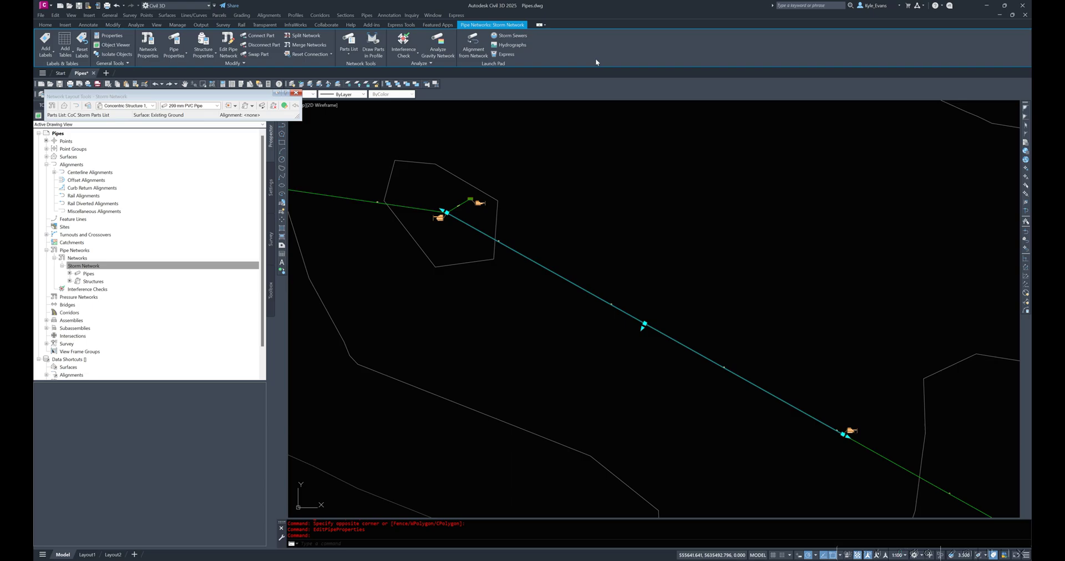
{"action": "left_click", "coordinate": [408, 54]}
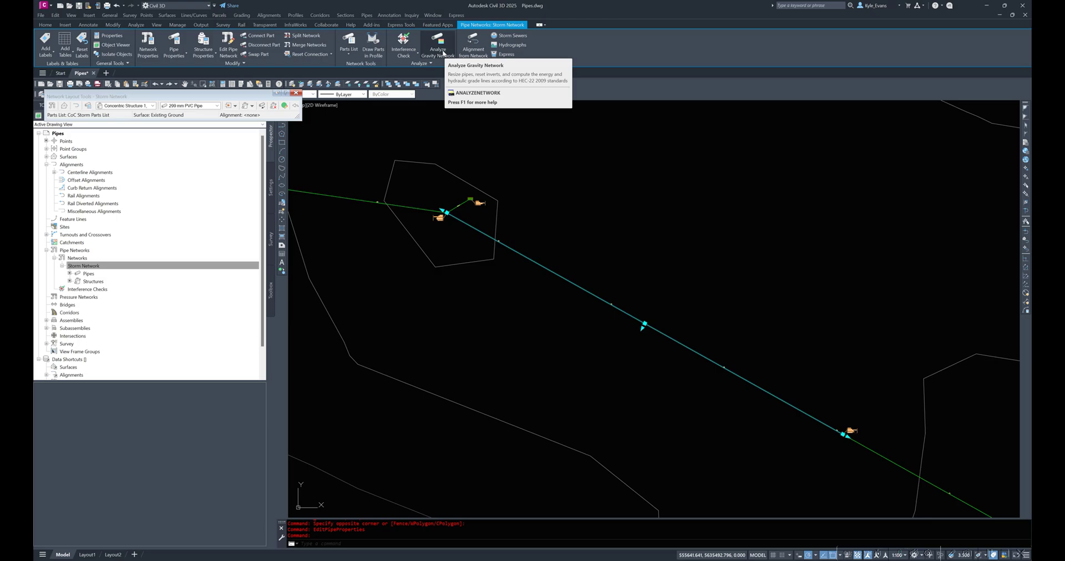
{"action": "left_click", "coordinate": [636, 165]}
{"action": "left_click", "coordinate": [638, 165]}
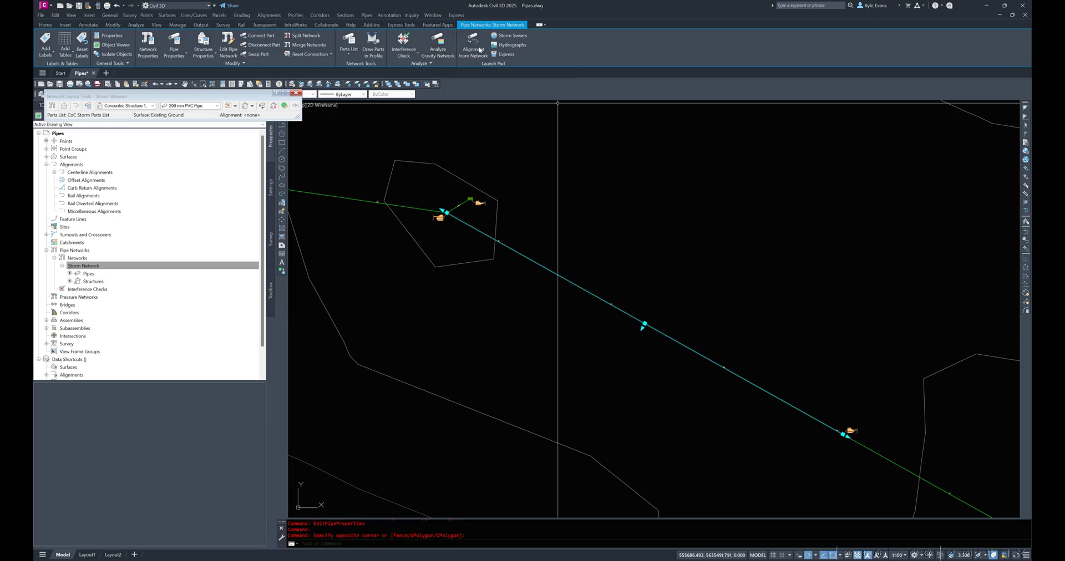
{"action": "left_click", "coordinate": [432, 64]}
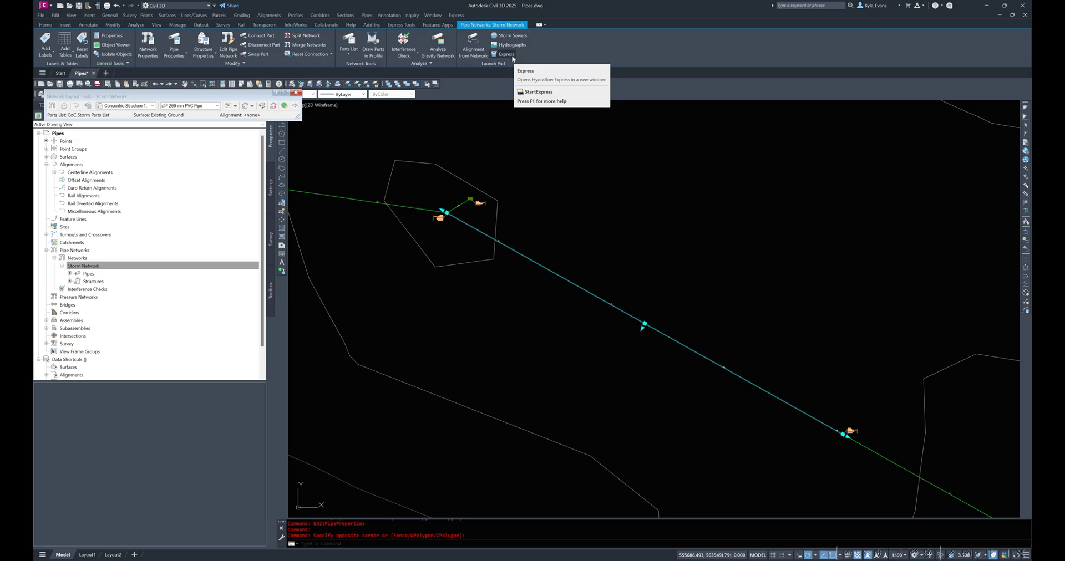
{"action": "scroll", "coordinate": [506, 264], "scroll_direction": "down", "scroll_amount": 10}
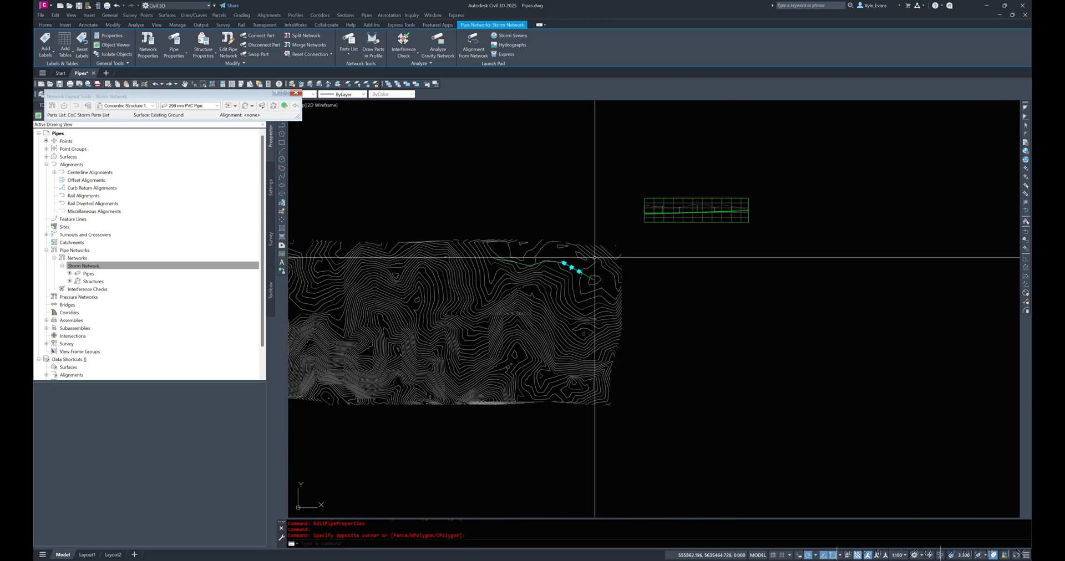
{"action": "scroll", "coordinate": [696, 215], "scroll_direction": "up", "scroll_amount": 5}
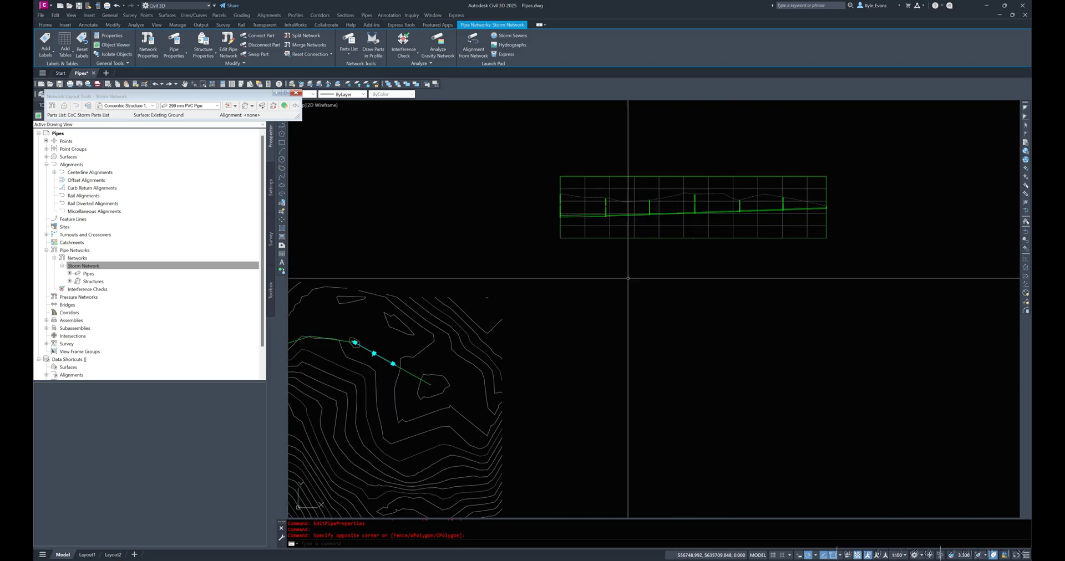